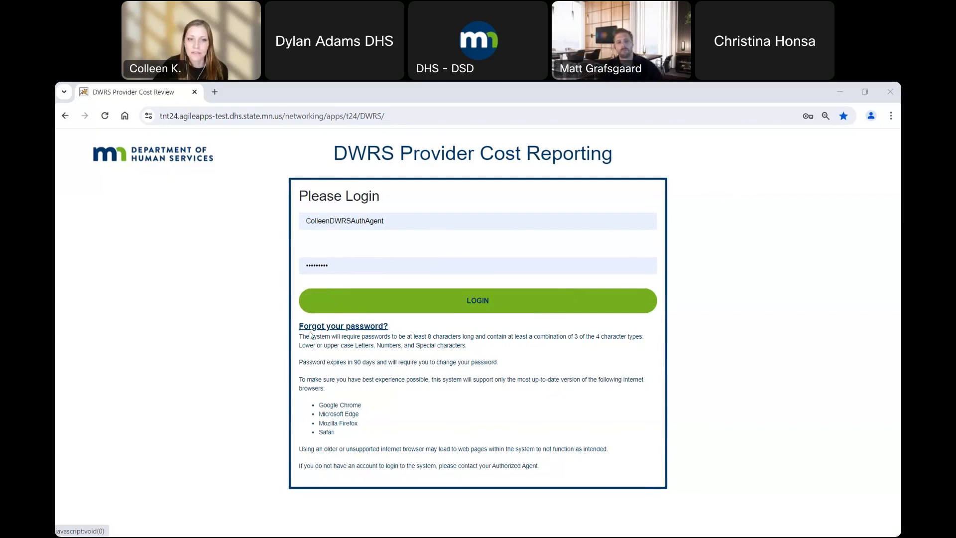
Log in to the DWRS Provider Cost Reporting system with the credentials already filled in
left_click(378, 328)
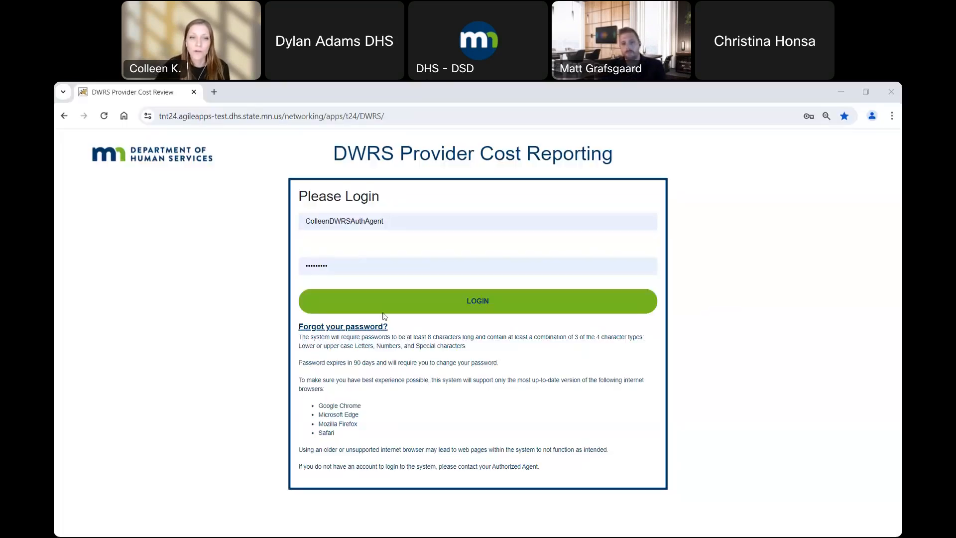
left_click(474, 301)
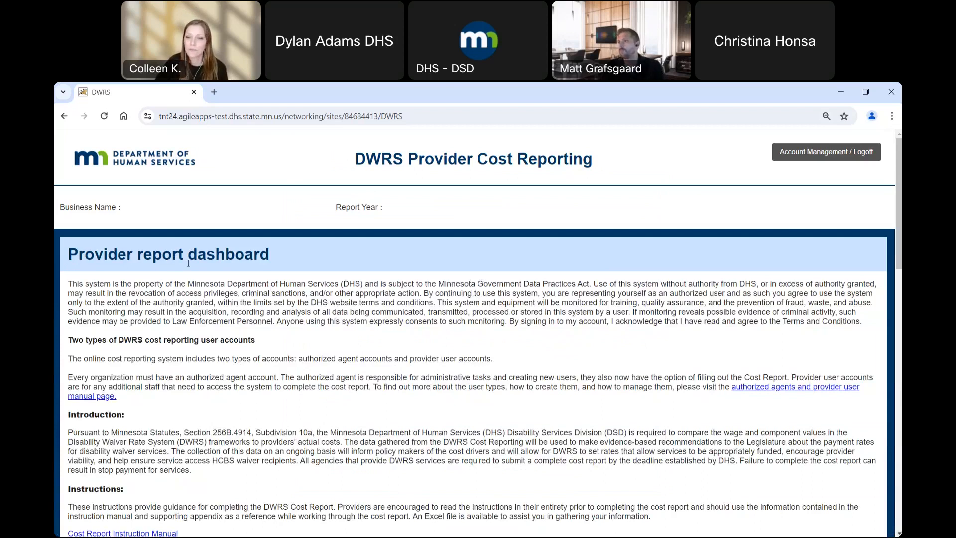
Examine the provider report dashboard's instructions and its lists of reports not started, in progress and submitted
scroll(402, 428, "down", 2)
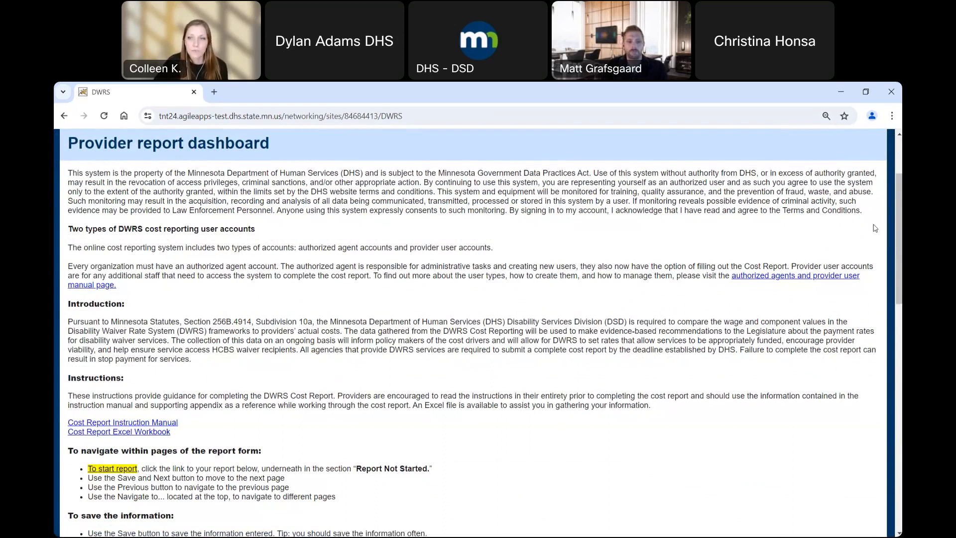
left_click_drag(900, 194, 876, 287)
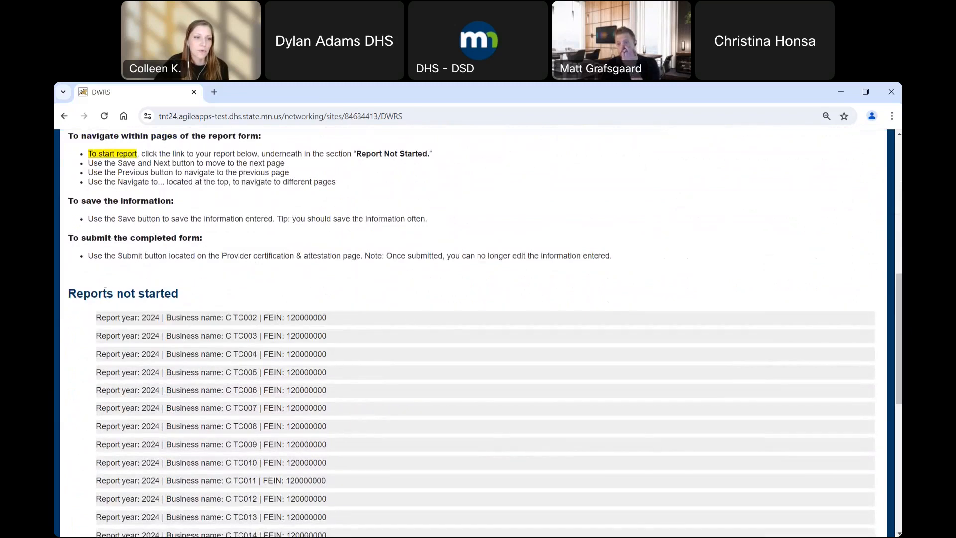
scroll(411, 250, "down", 8)
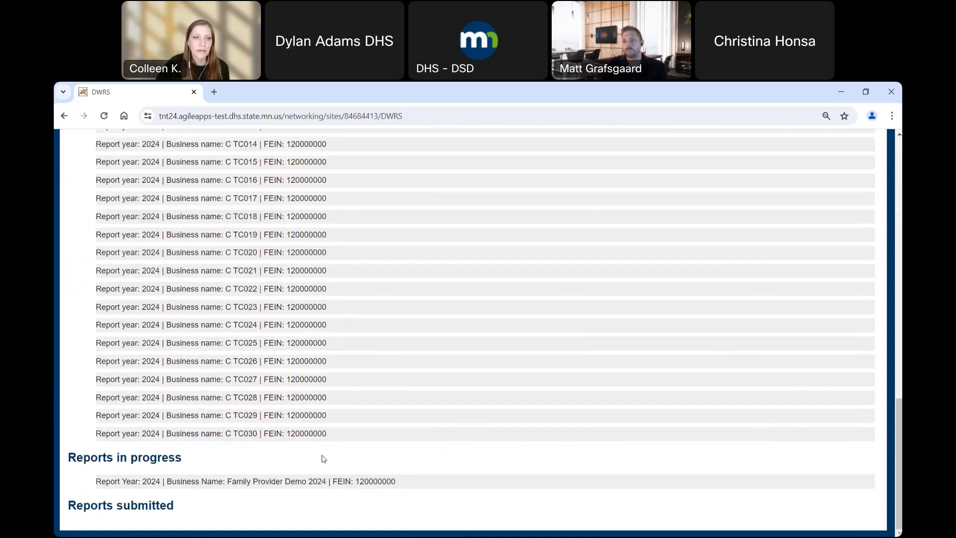
scroll(324, 459, "up", 4)
scroll(344, 421, "up", 4)
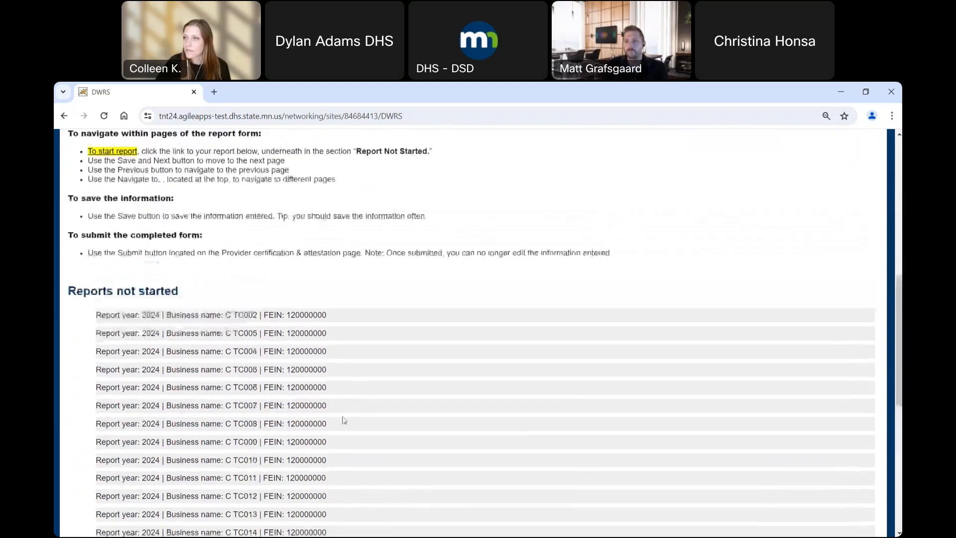
left_click_drag(188, 294, 99, 292)
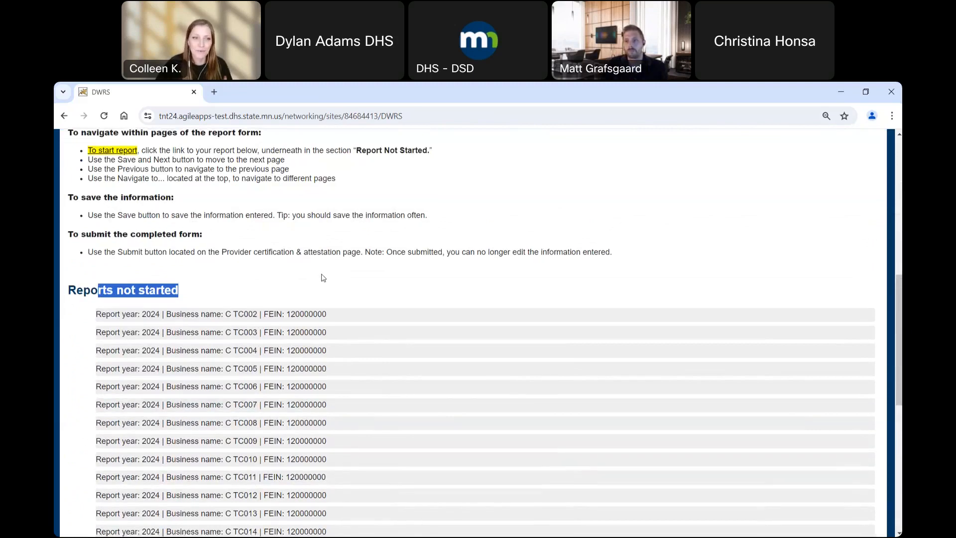
scroll(321, 277, "down", 2)
left_click(210, 166)
scroll(164, 172, "down", 5)
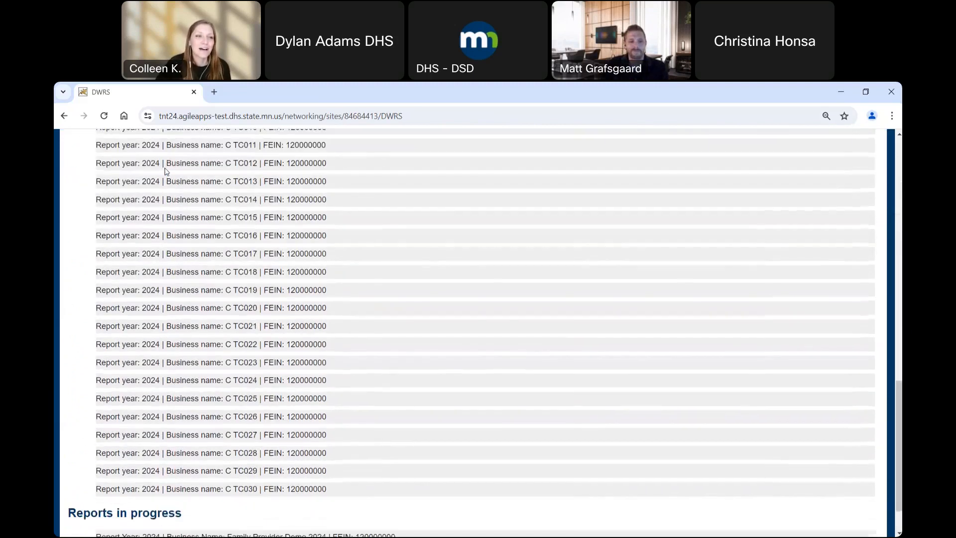
scroll(147, 459, "up", 8)
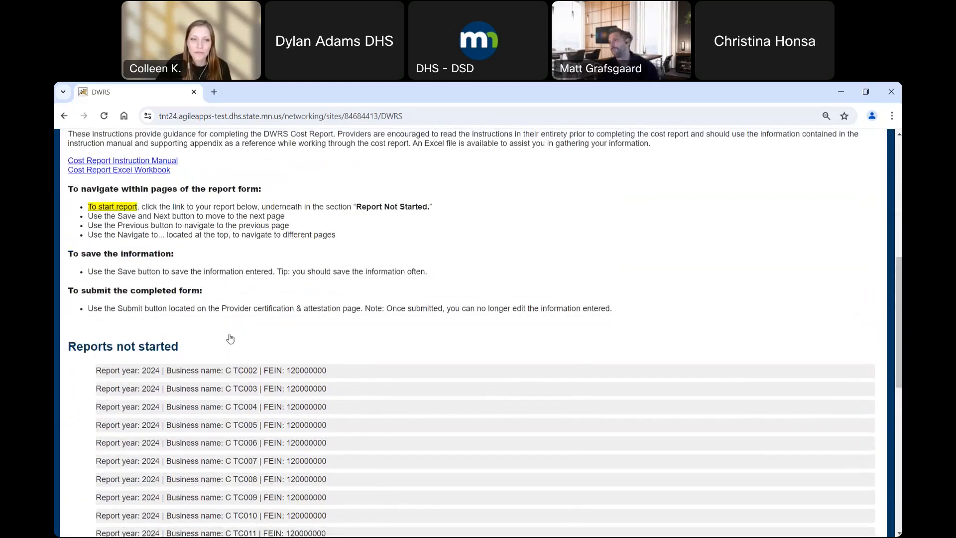
scroll(229, 338, "down", 8)
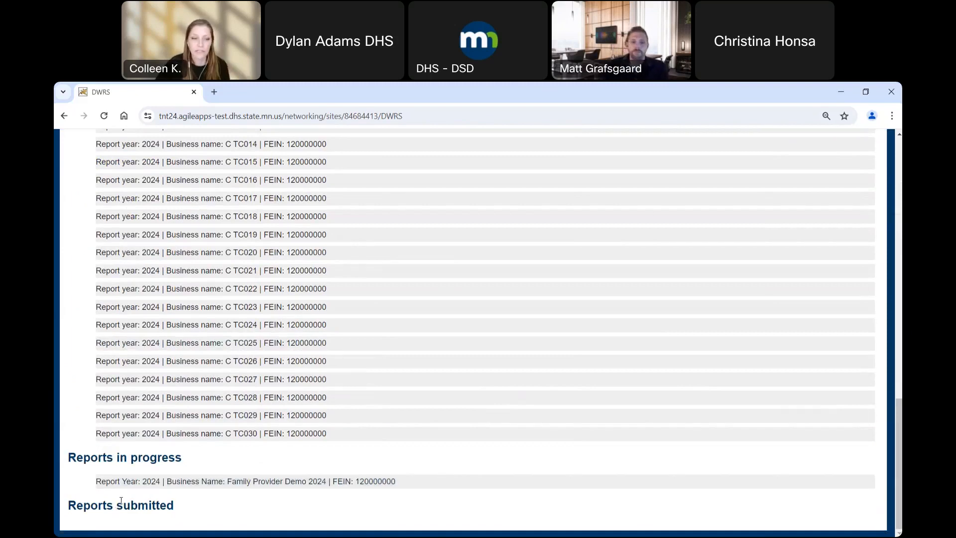
Open the in-progress 2024 report for Family Provider Demo 2024 and review the existing entry on its contact information page
left_click(255, 483)
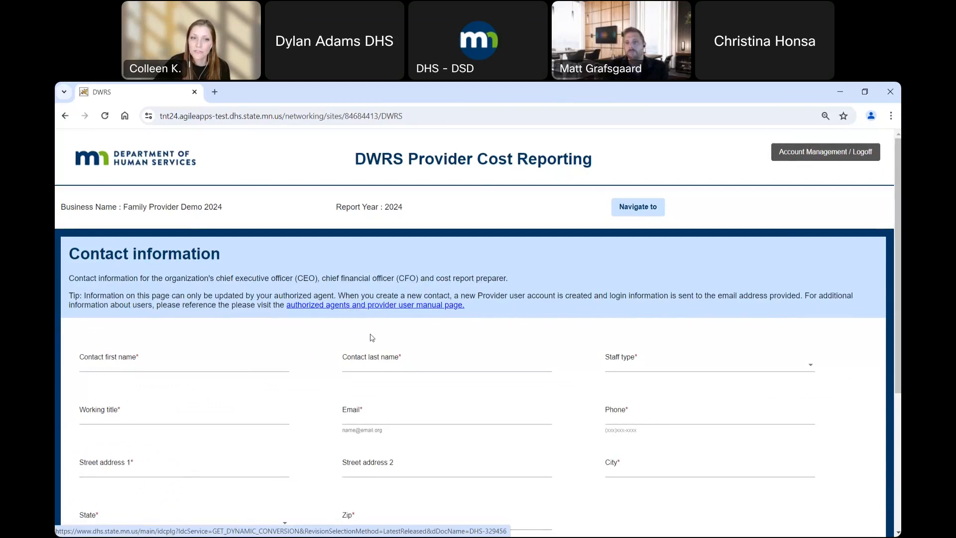
left_click_drag(372, 305, 397, 294)
left_click(397, 327)
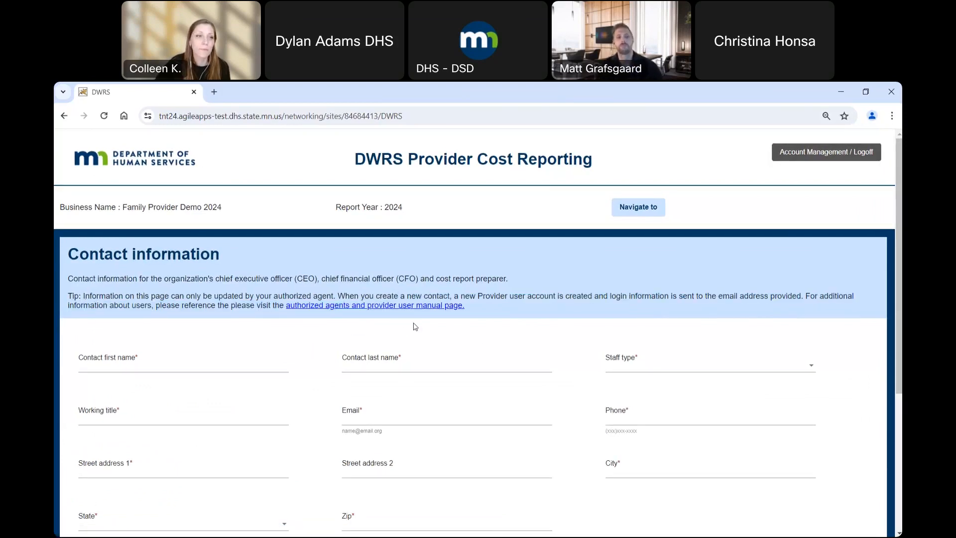
scroll(418, 333, "down", 3)
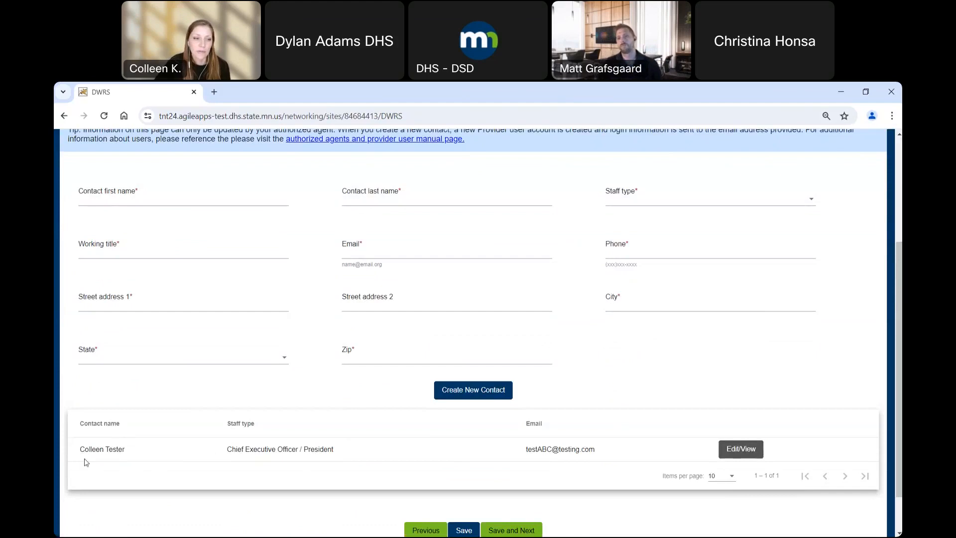
left_click_drag(81, 449, 614, 450)
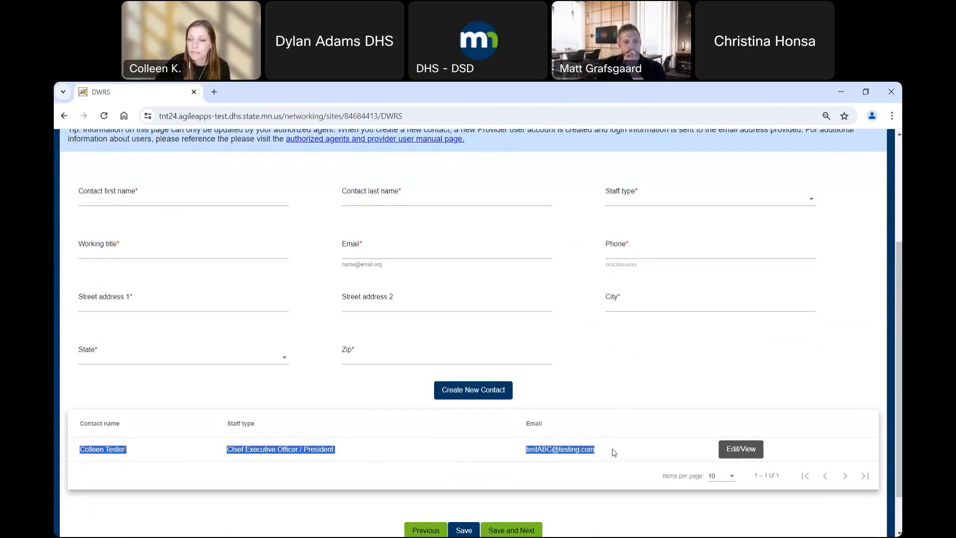
left_click(606, 452)
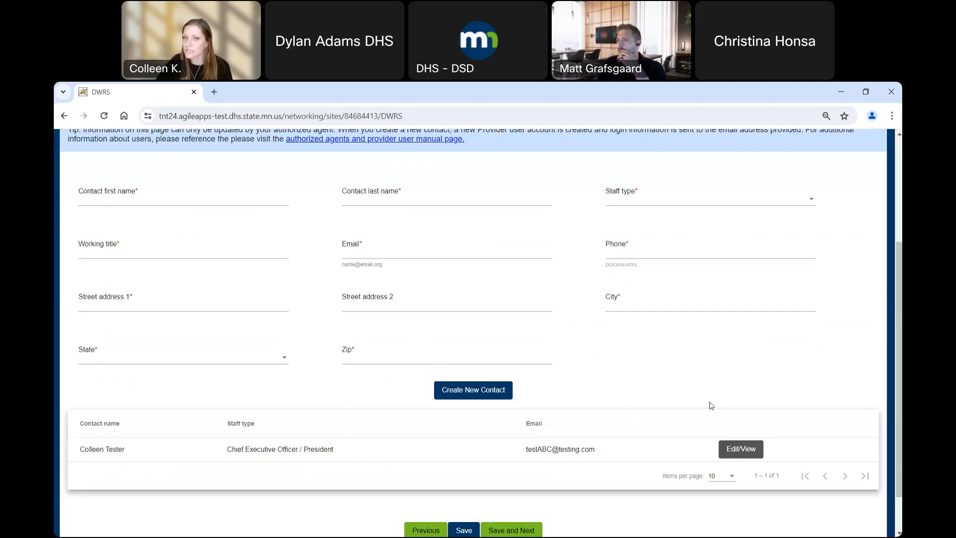
scroll(649, 431, "up", 3)
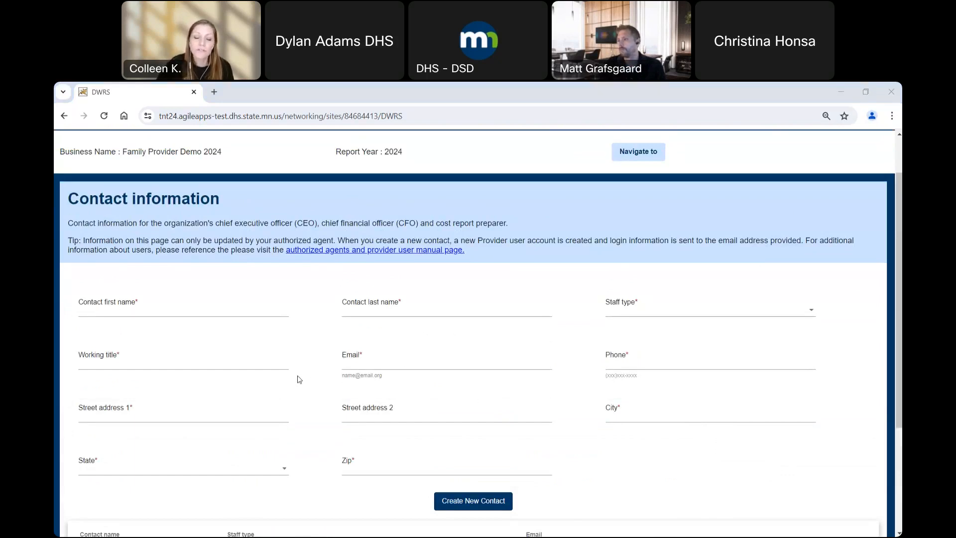
Enter the new contact's first and last name and set the staff type to Cost Report Preparer
left_click(257, 310)
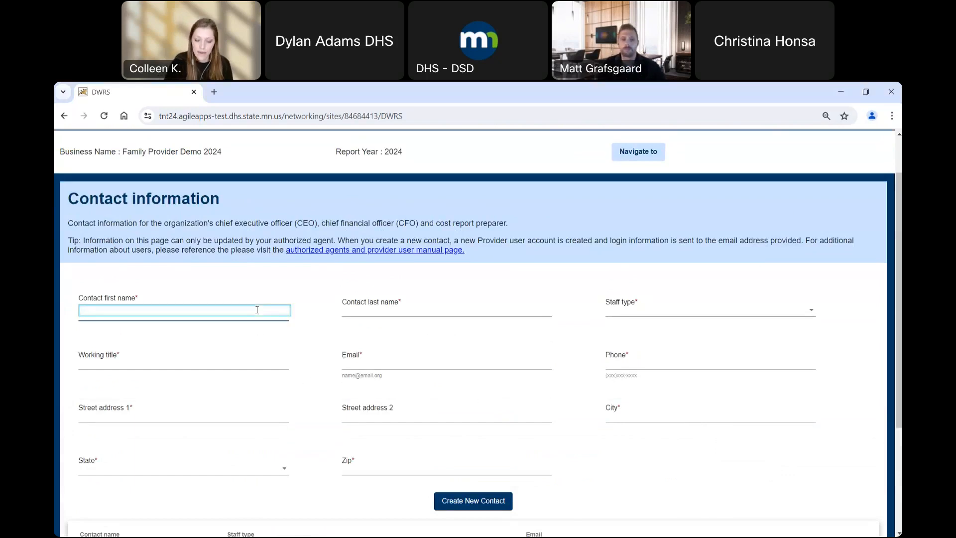
key("Tab")
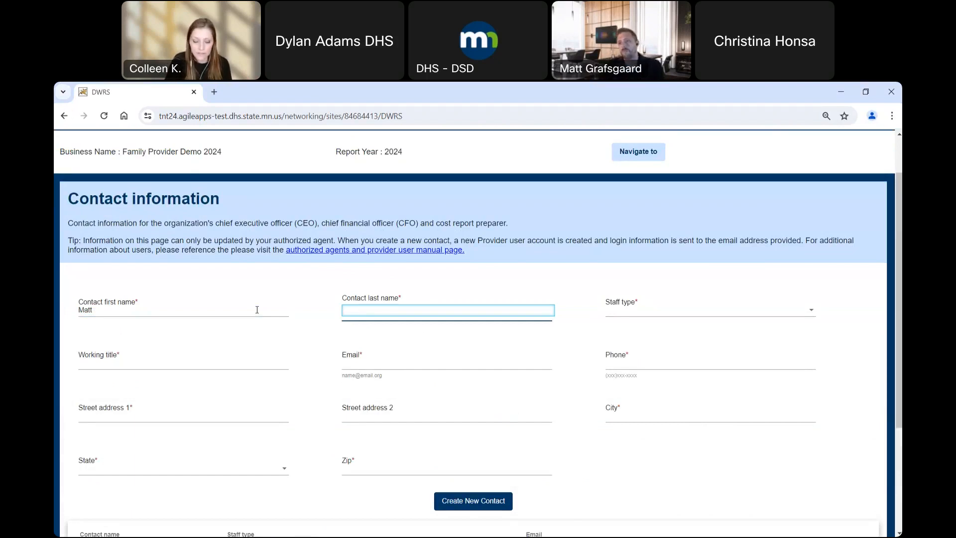
type("ant")
right_click(369, 311)
left_click(402, 320)
left_click(691, 313)
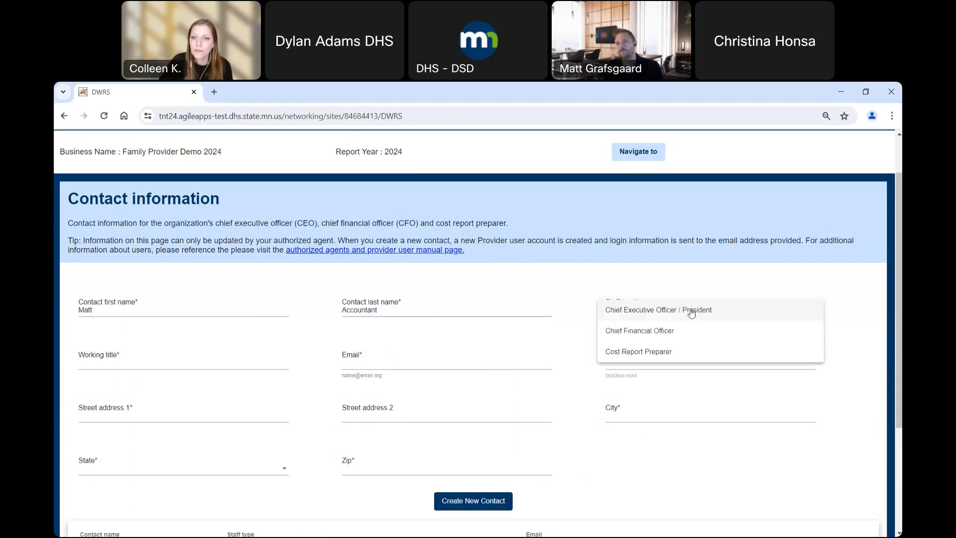
left_click(642, 352)
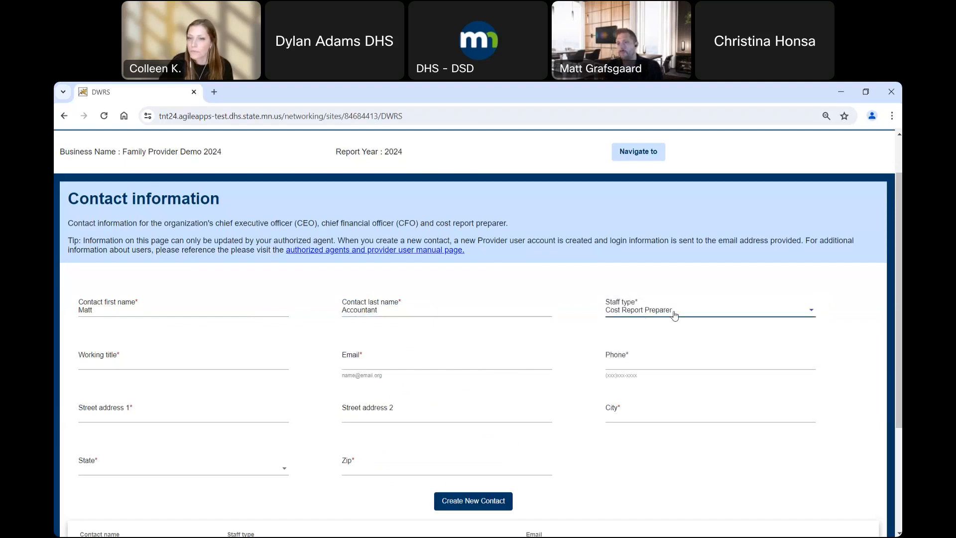
Set the contact's working title to Accountant and fill in the contact's email and phone number
left_click(201, 360)
left_click(193, 387)
left_click(426, 361)
left_click(432, 393)
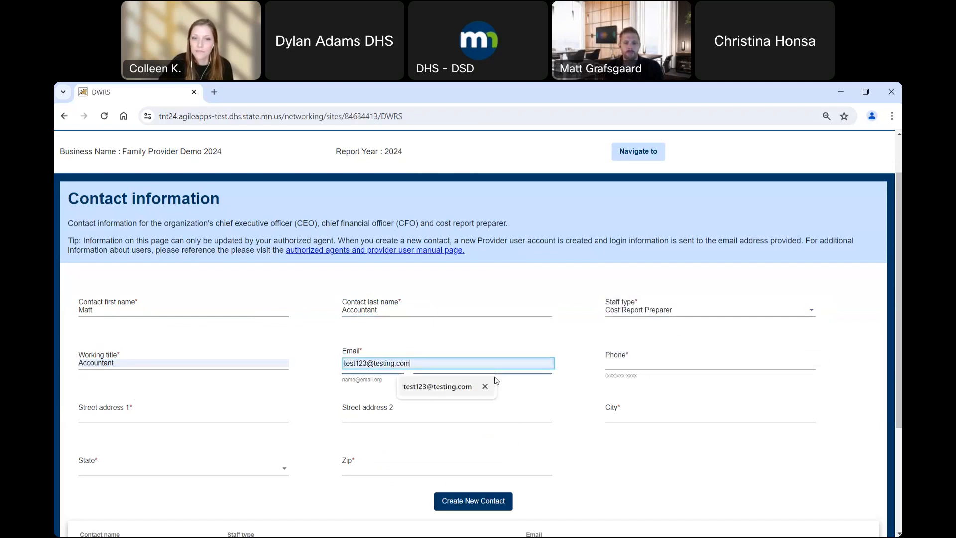
left_click(647, 364)
type("123) 456-7890")
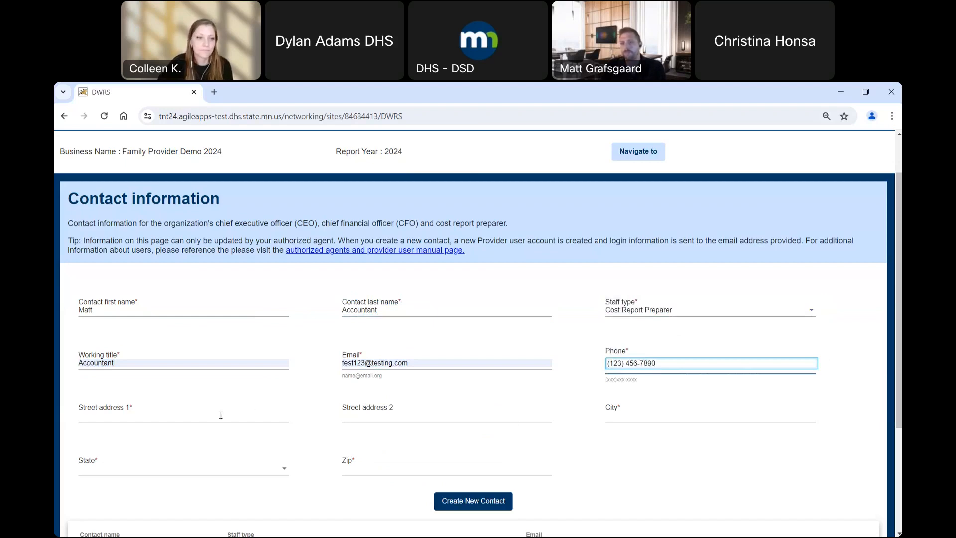
Fill in the contact's street address, city, state and zip code, and create the new contact
left_click(251, 407)
left_click(205, 443)
left_click(675, 414)
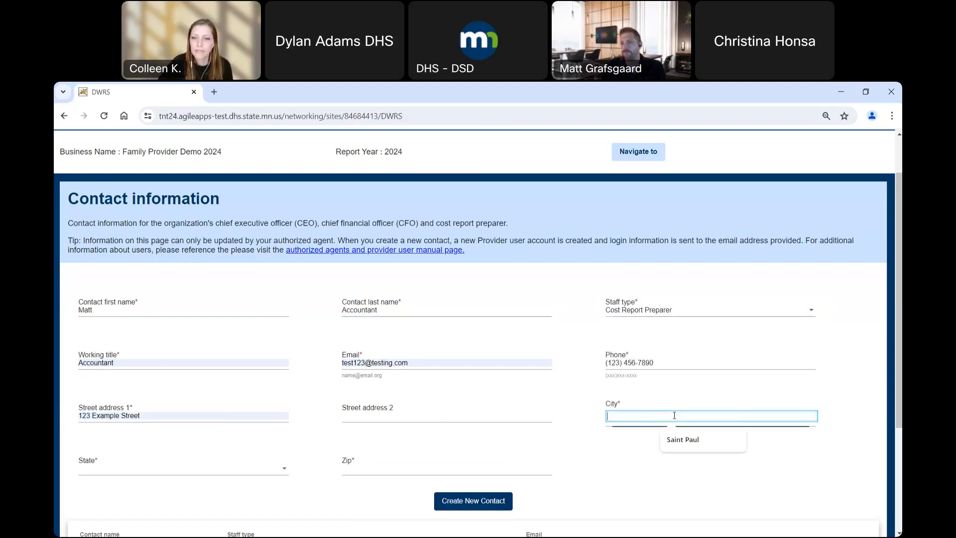
left_click(687, 439)
left_click(217, 471)
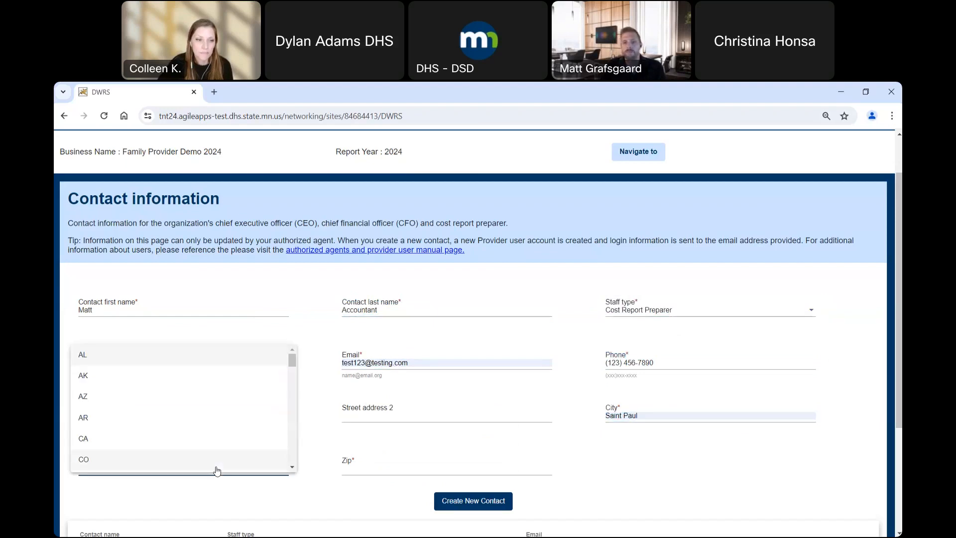
scroll(229, 425, "down", 2)
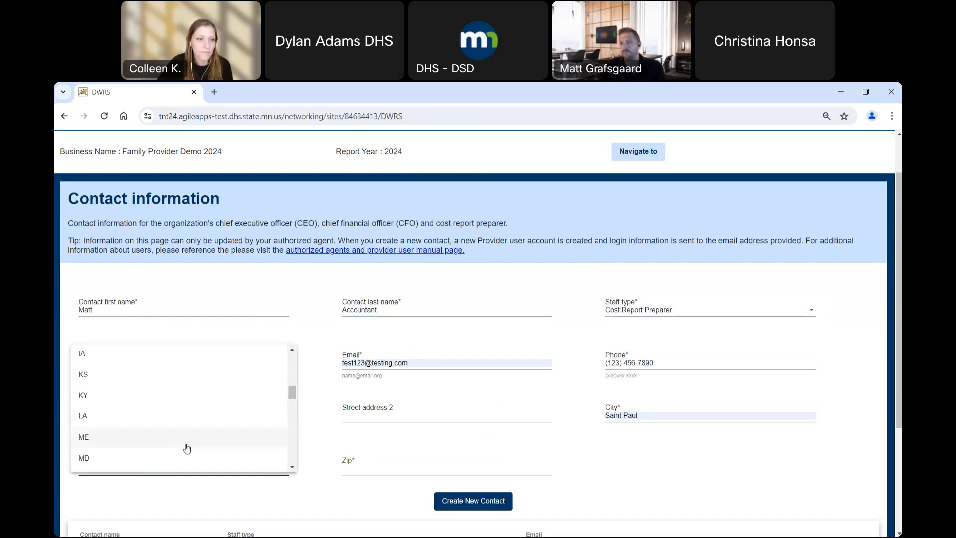
left_click(103, 382)
left_click(398, 469)
left_click(414, 492)
left_click(502, 503)
Review the details of the Cost Report Preparer contact in the contact table and close them without saving
scroll(671, 444, "down", 3)
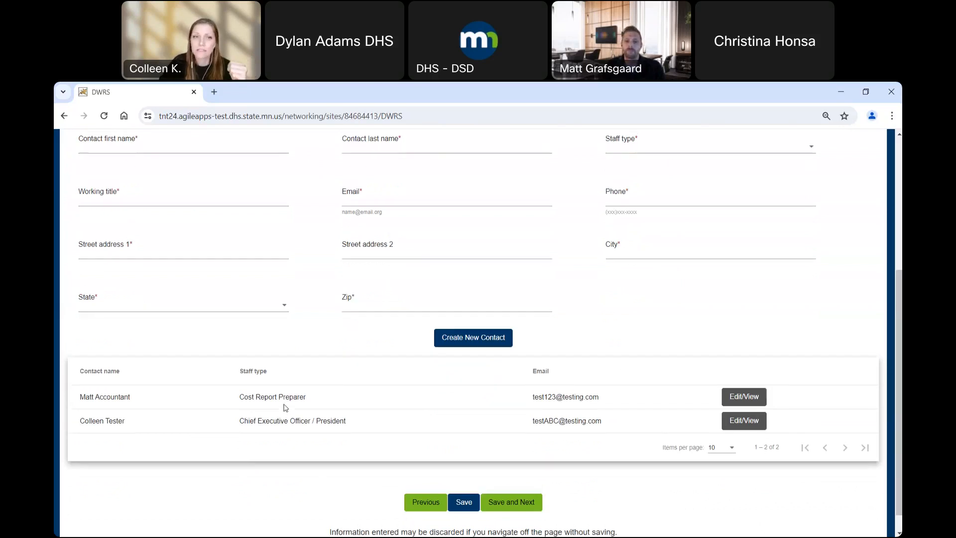
scroll(286, 407, "up", 1)
scroll(286, 408, "down", 1)
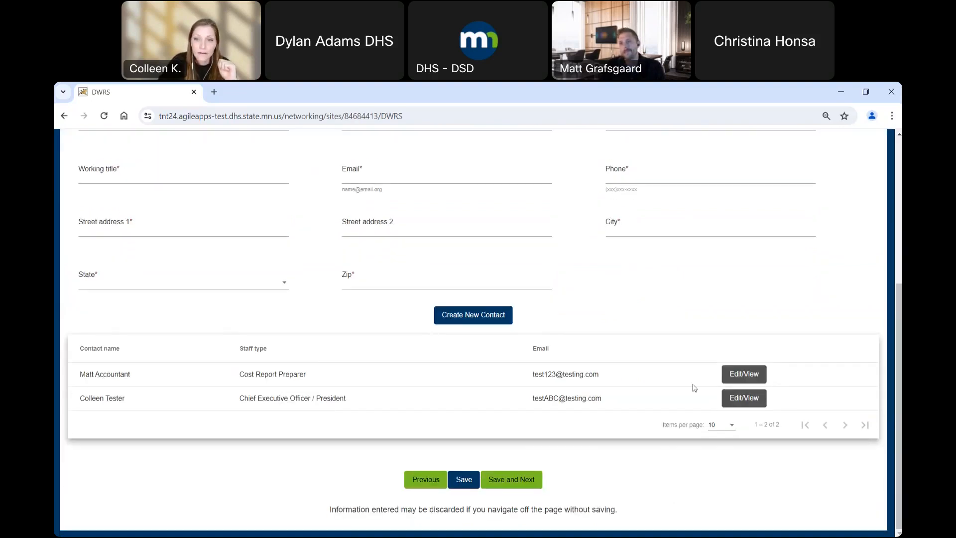
left_click(747, 374)
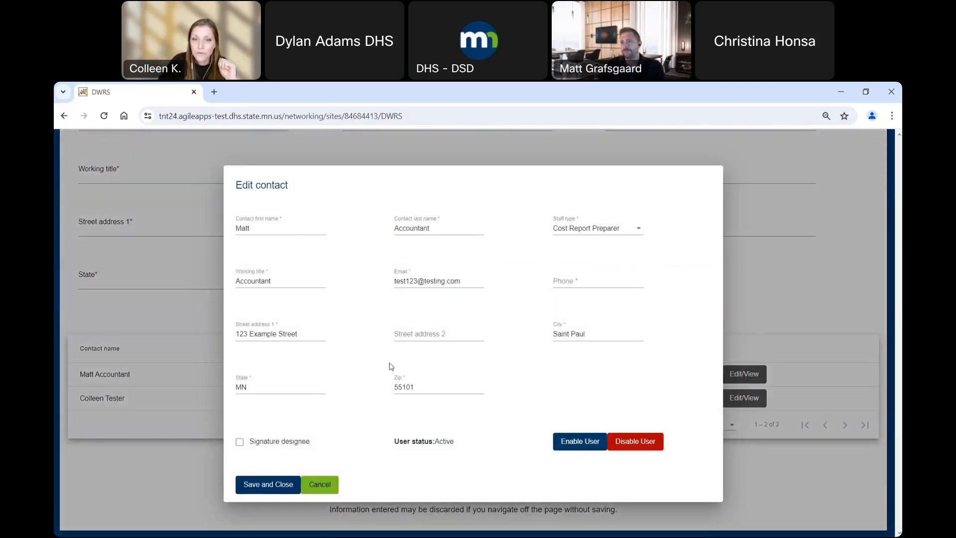
left_click(329, 488)
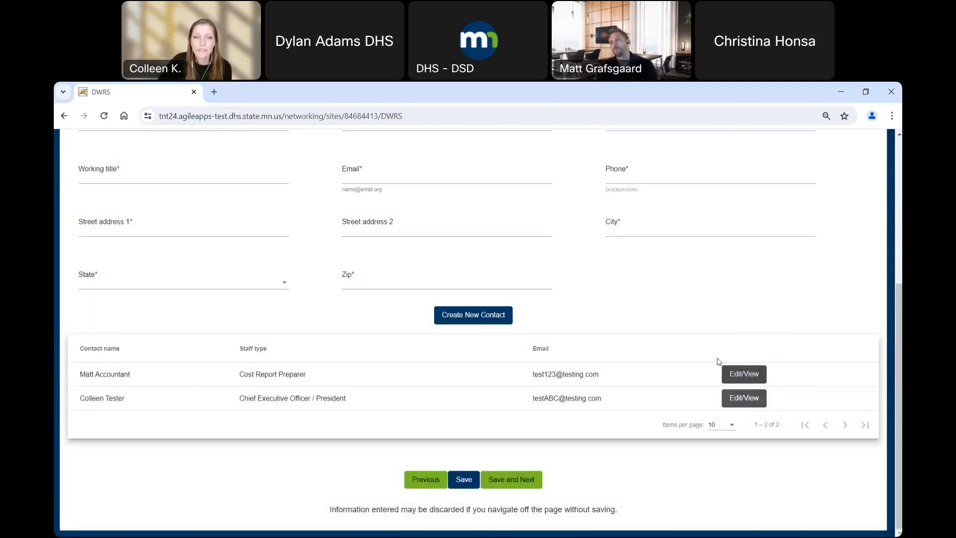
Save the contact information and continue to the report's Provider information page
scroll(718, 361, "up", 5)
scroll(718, 361, "down", 5)
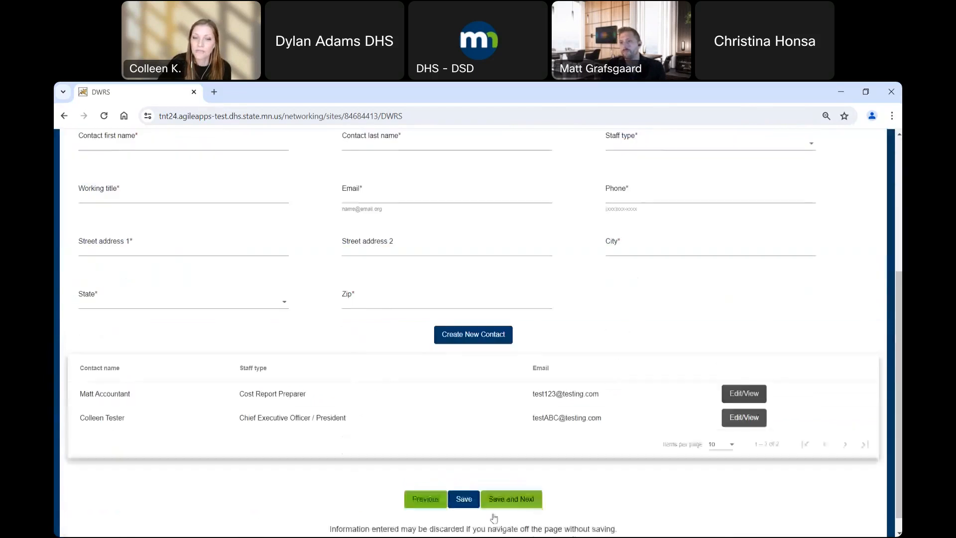
left_click(527, 498)
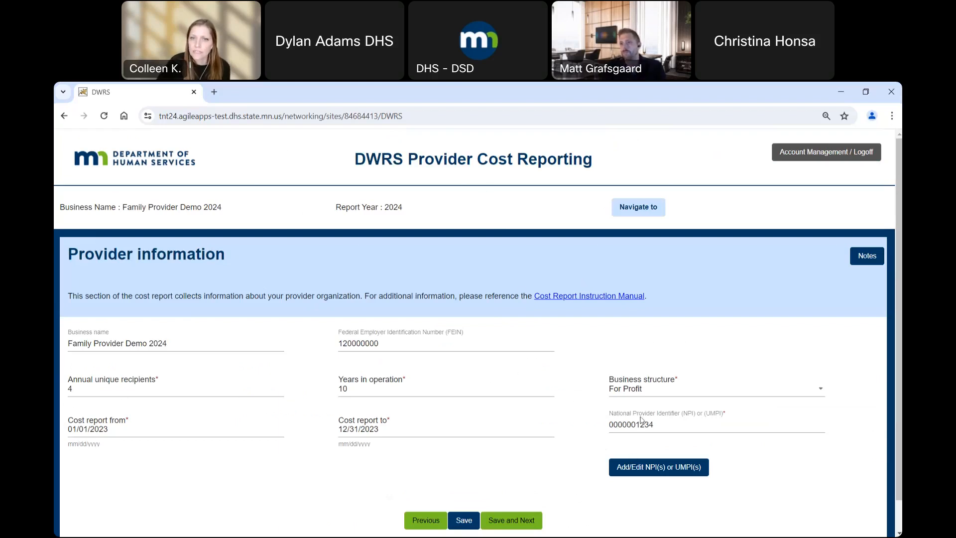
View the list of report pages available for navigation and close it without choosing one
left_click(636, 211)
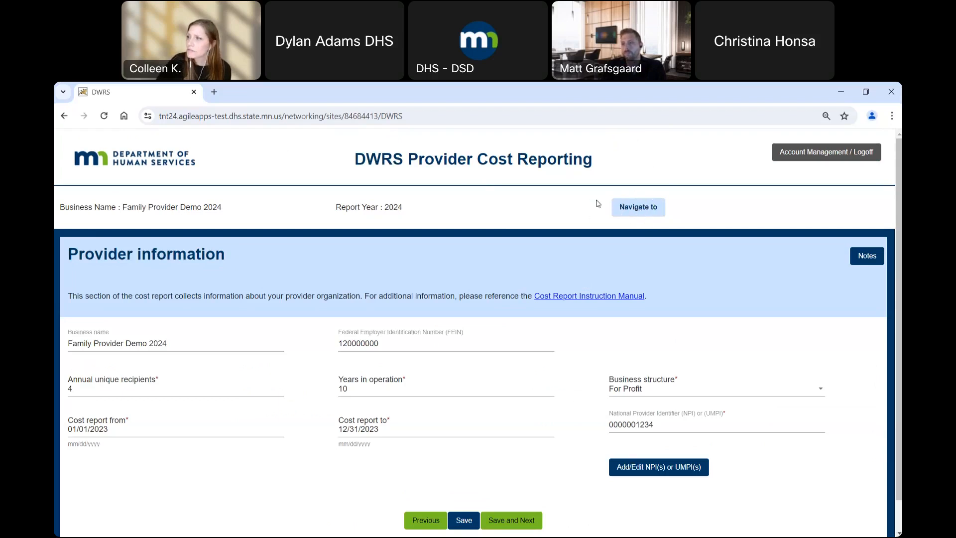
left_click(632, 210)
left_click(650, 213)
left_click(650, 213)
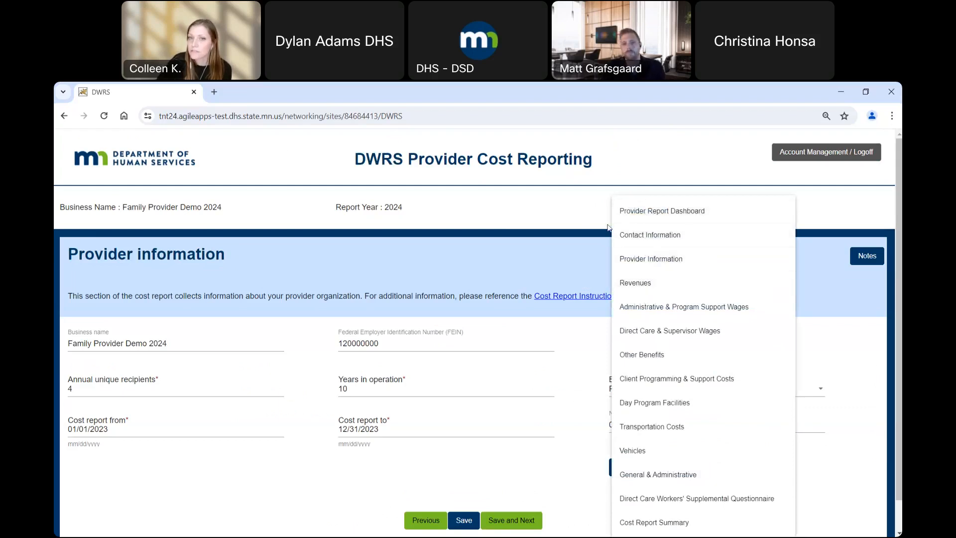
left_click(518, 282)
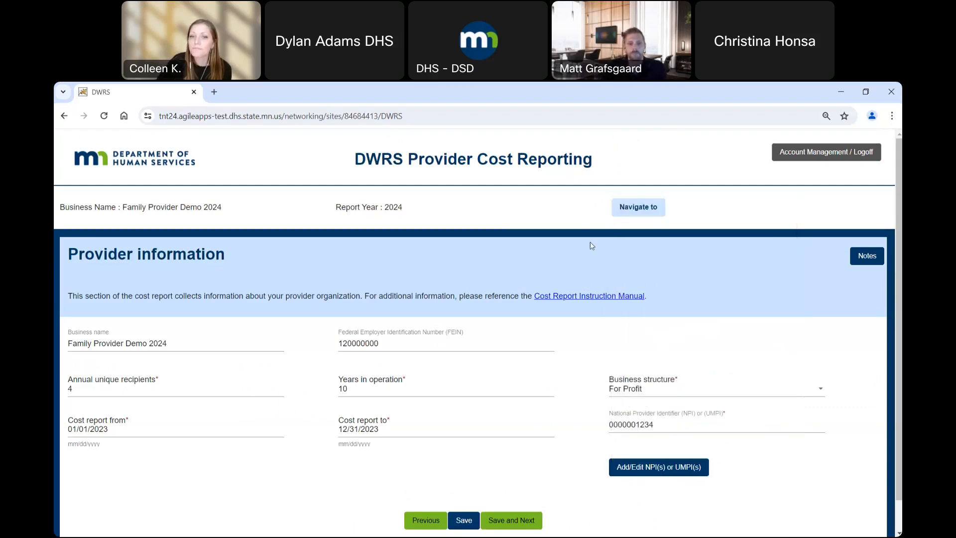
View the empty notes area for the Provider information page and cancel without adding a note
left_click(867, 261)
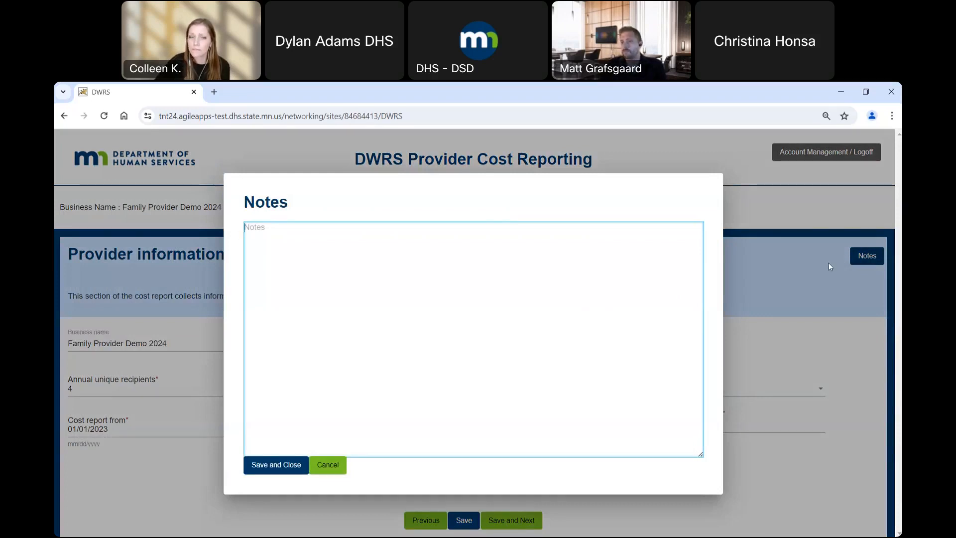
left_click(331, 472)
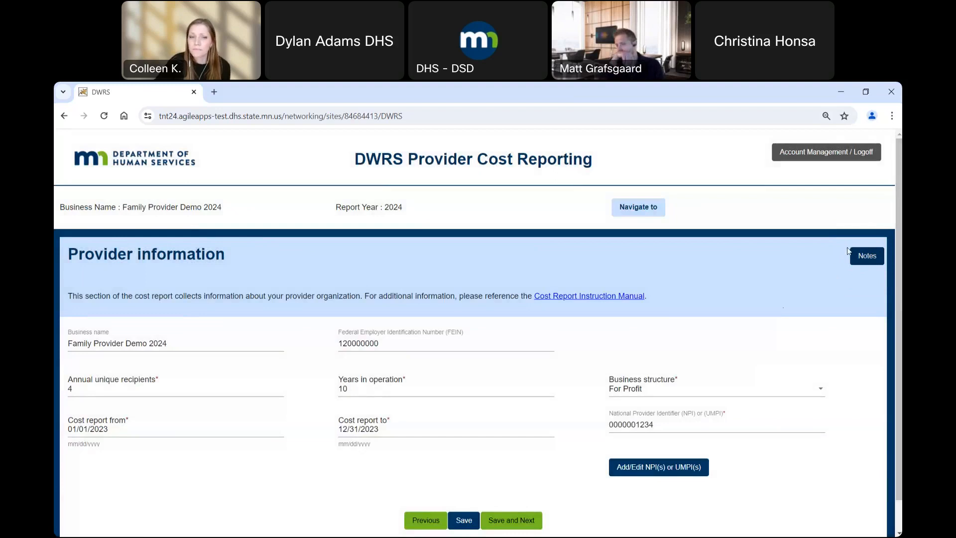
Review the business name, FEIN and annual unique recipients fields, and keep For Profit as the business structure
scroll(733, 286, "down", 1)
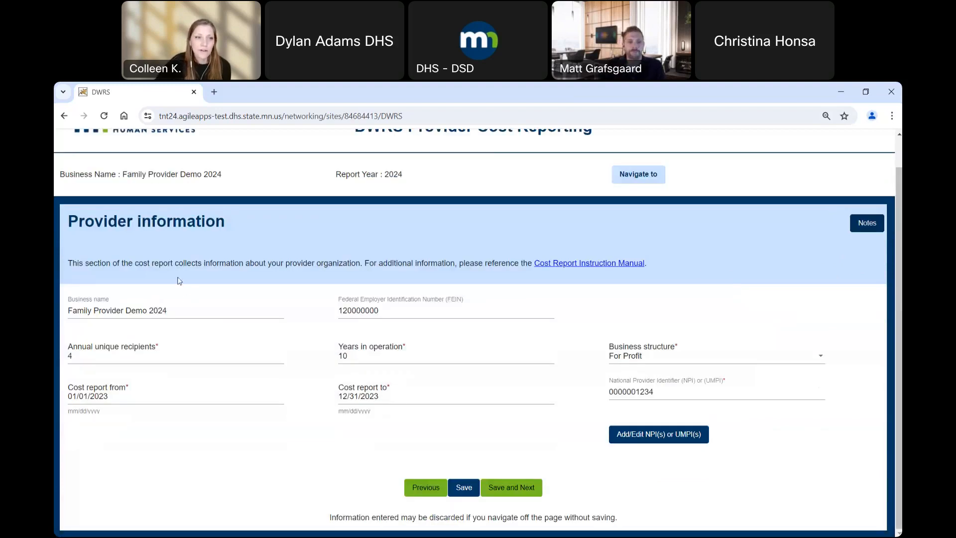
left_click(185, 312)
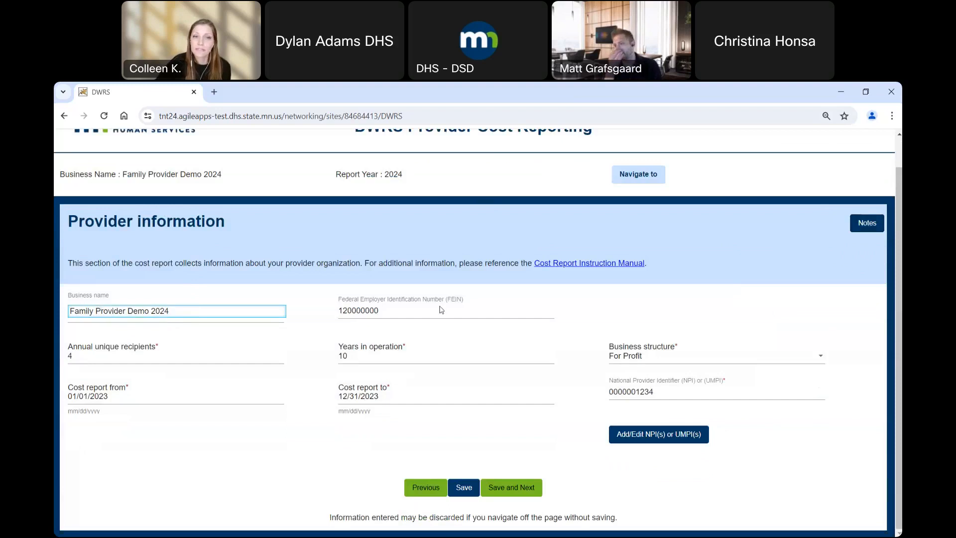
left_click(411, 312)
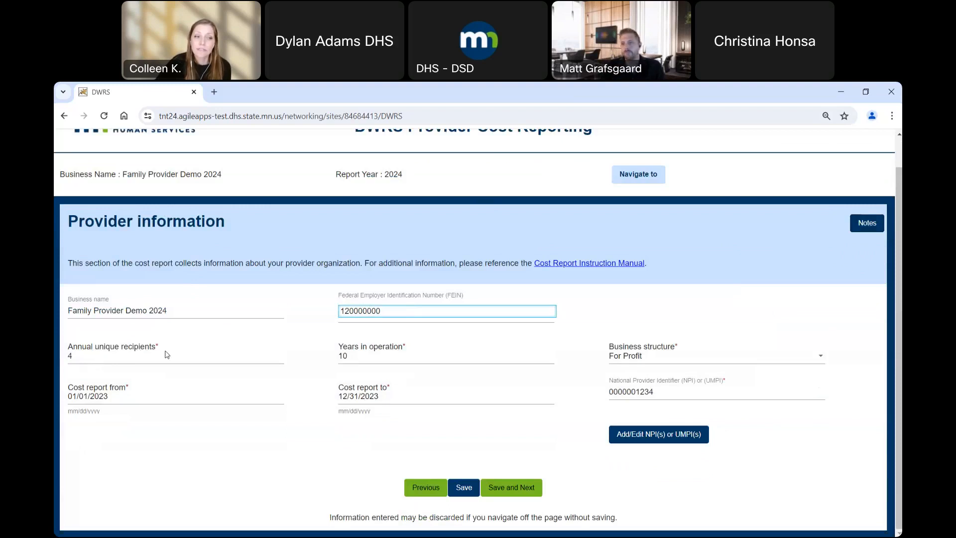
left_click(132, 357)
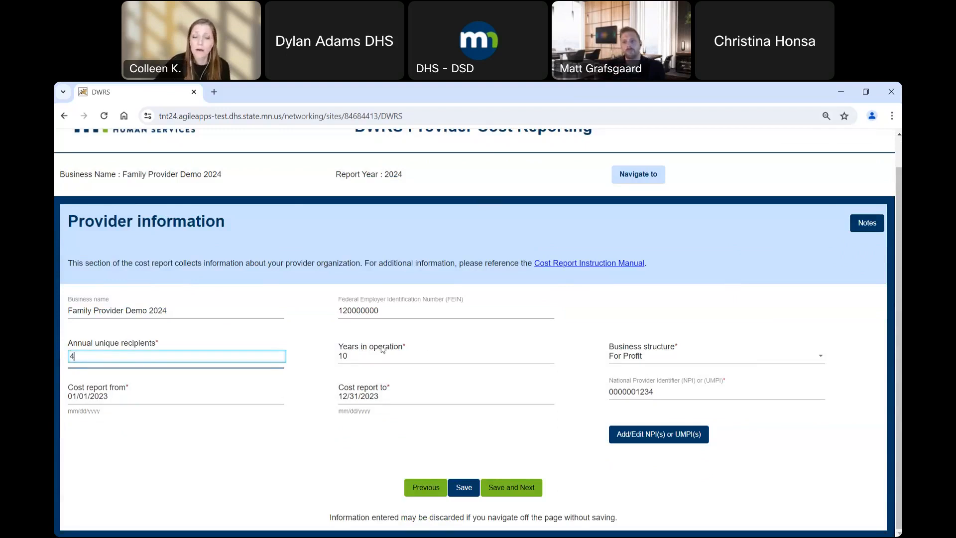
left_click(818, 357)
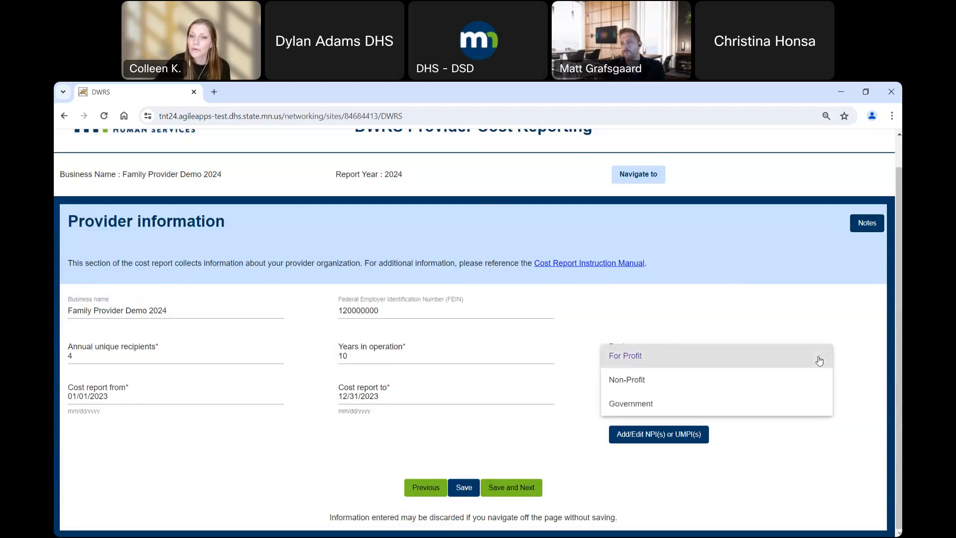
left_click(630, 366)
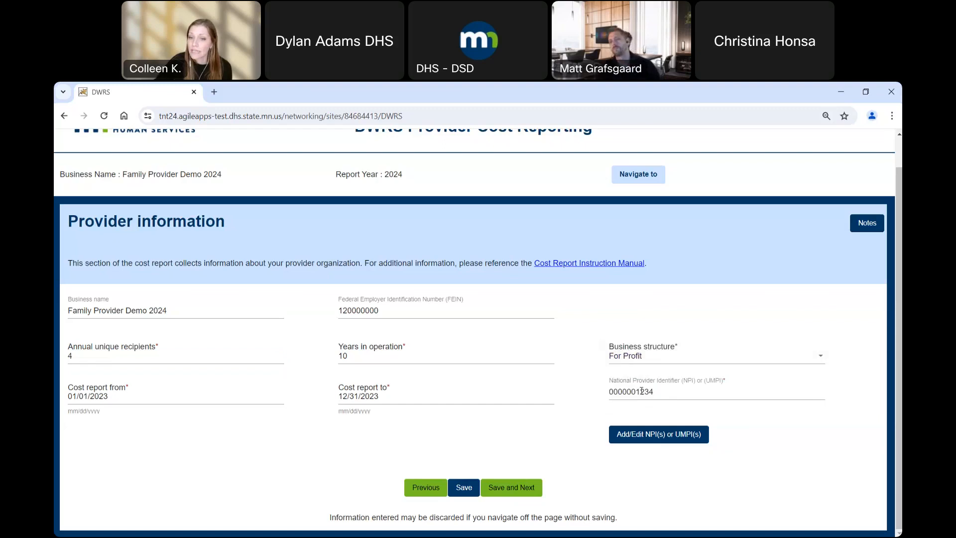
Look through all the NPI/UMPI entry fields, then save and close them without adding another identifier
left_click(682, 441)
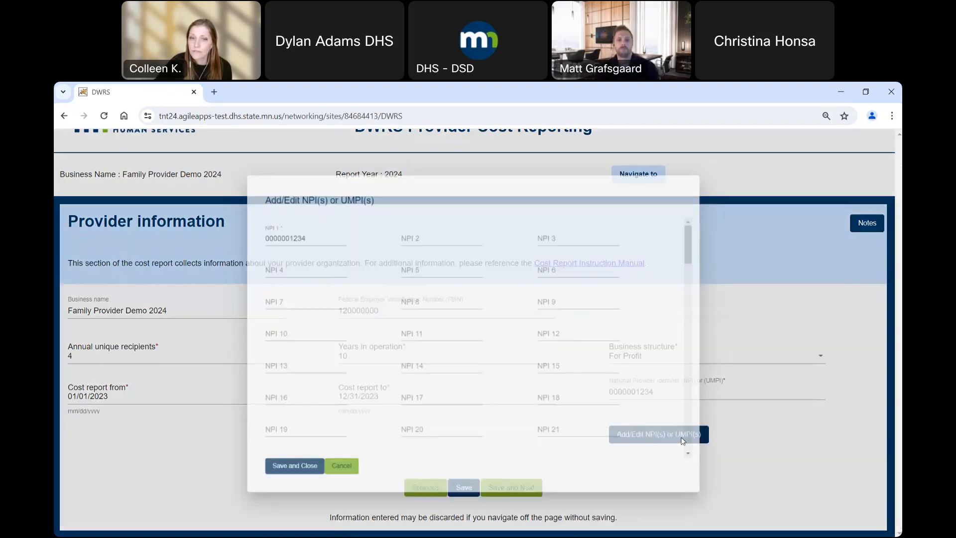
scroll(587, 347, "down", 9)
scroll(587, 347, "down", 15)
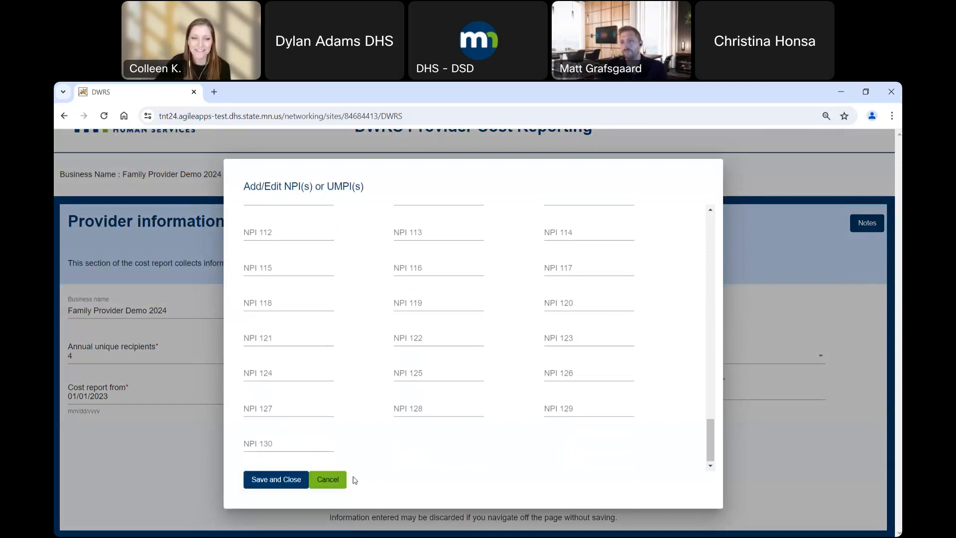
left_click(298, 483)
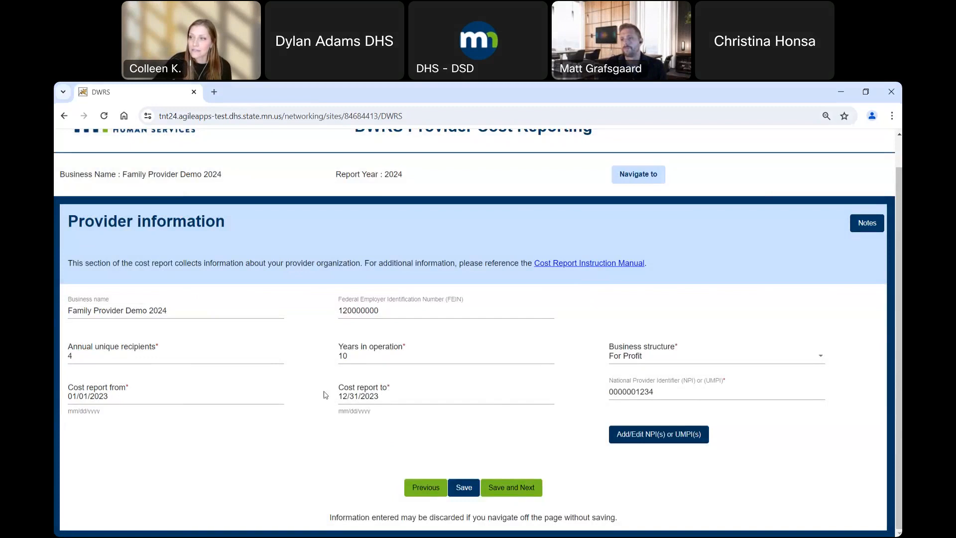
Check the cost report end date, then save the provider information and continue to the next report page
left_click_drag(394, 390, 333, 389)
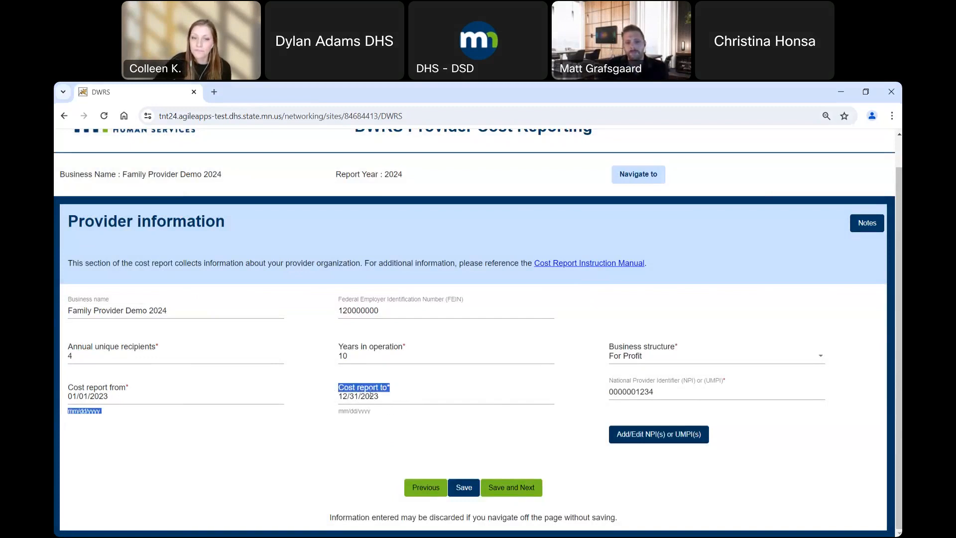
left_click(378, 426)
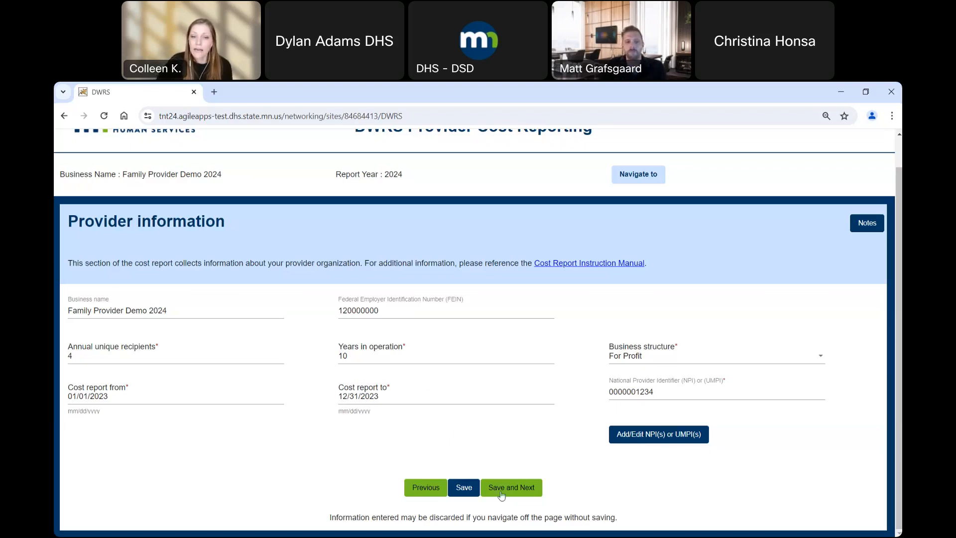
left_click(521, 492)
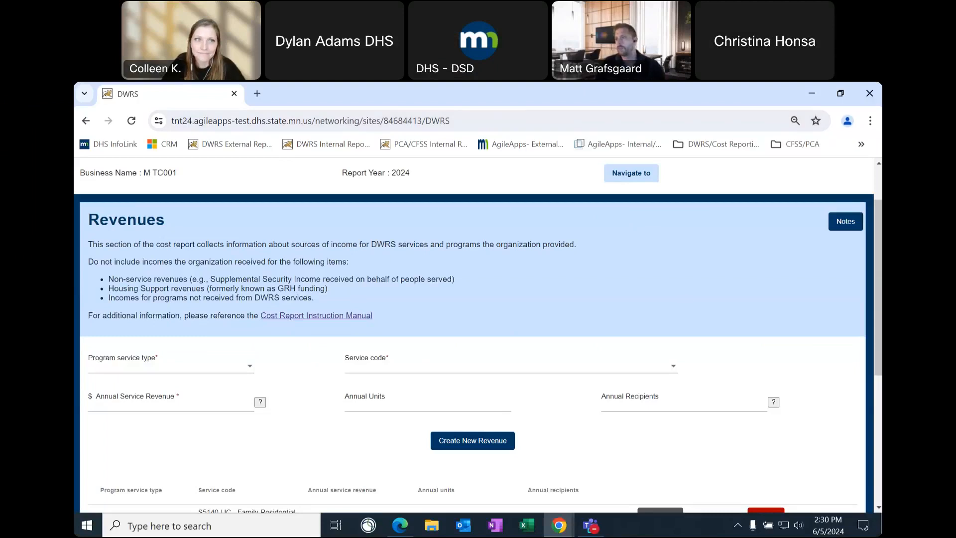
Examine the Revenues page's instructions, entry fields and table of existing revenues for business M TC001
key("alt+Tab")
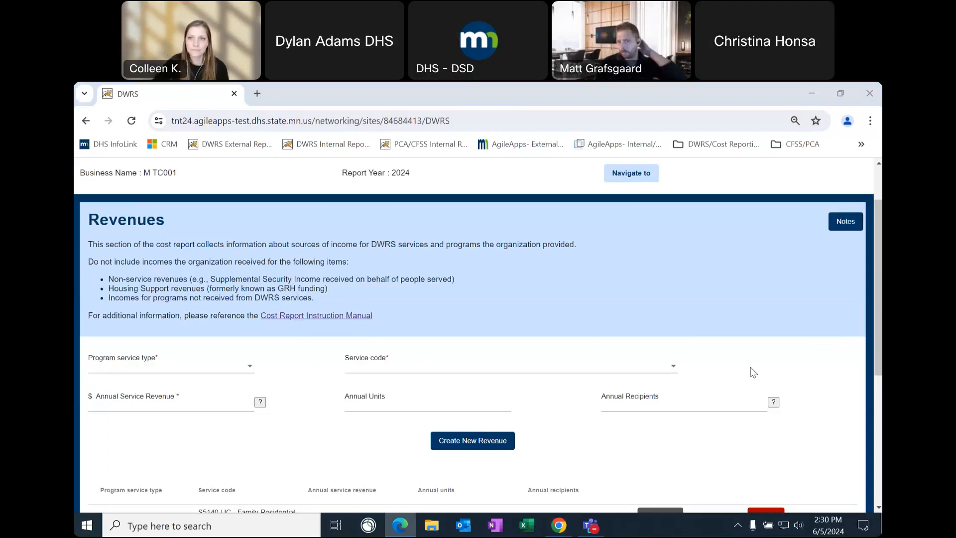
scroll(545, 338, "up", 2)
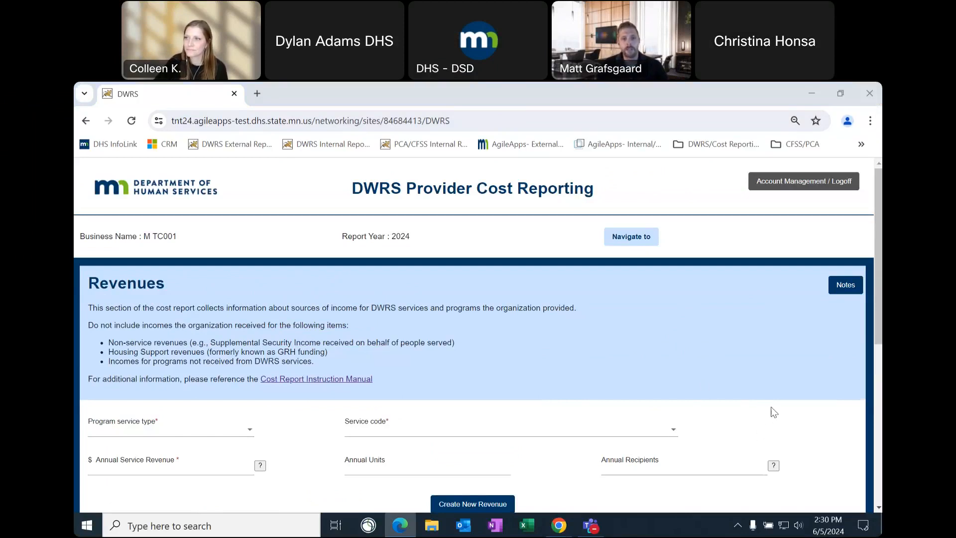
scroll(632, 403, "down", 1)
scroll(668, 440, "down", 1)
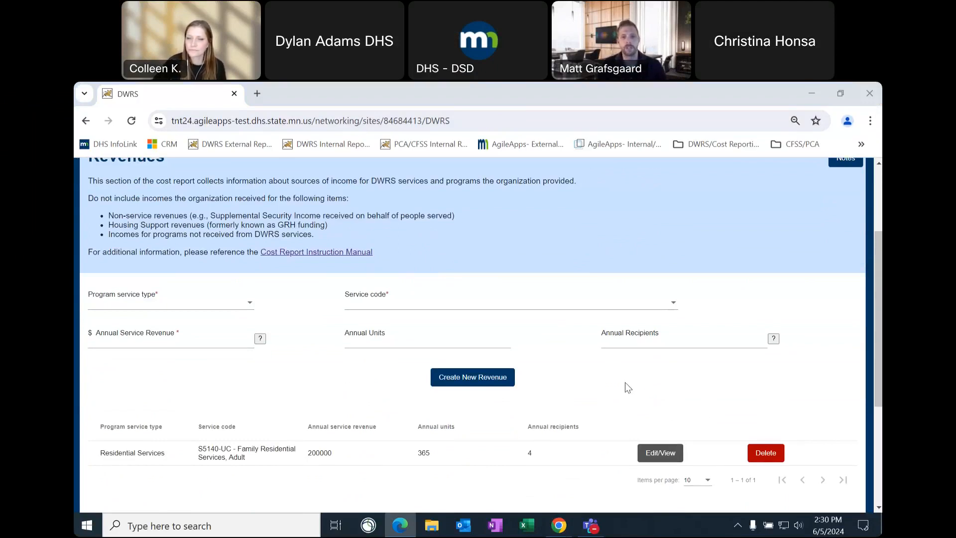
scroll(627, 388, "up", 1)
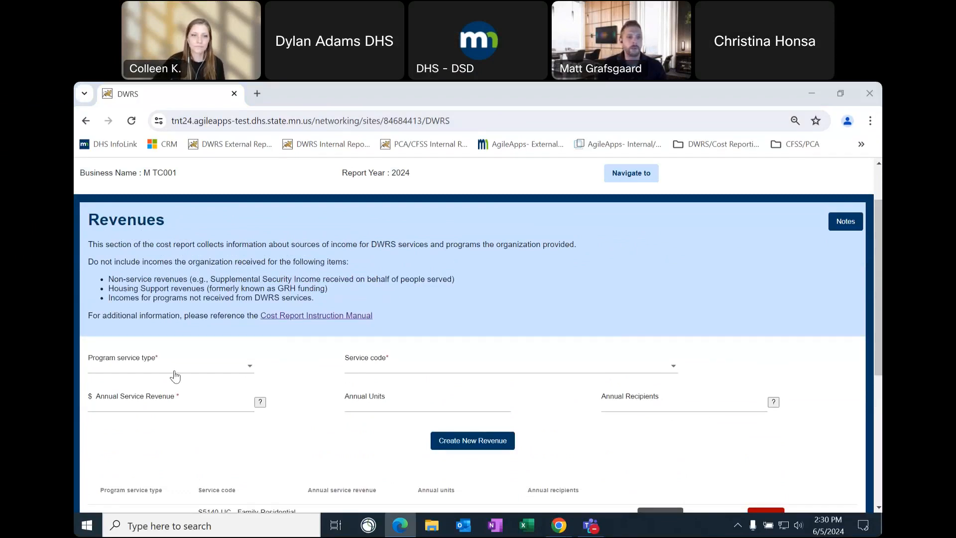
scroll(396, 324, "up", 1)
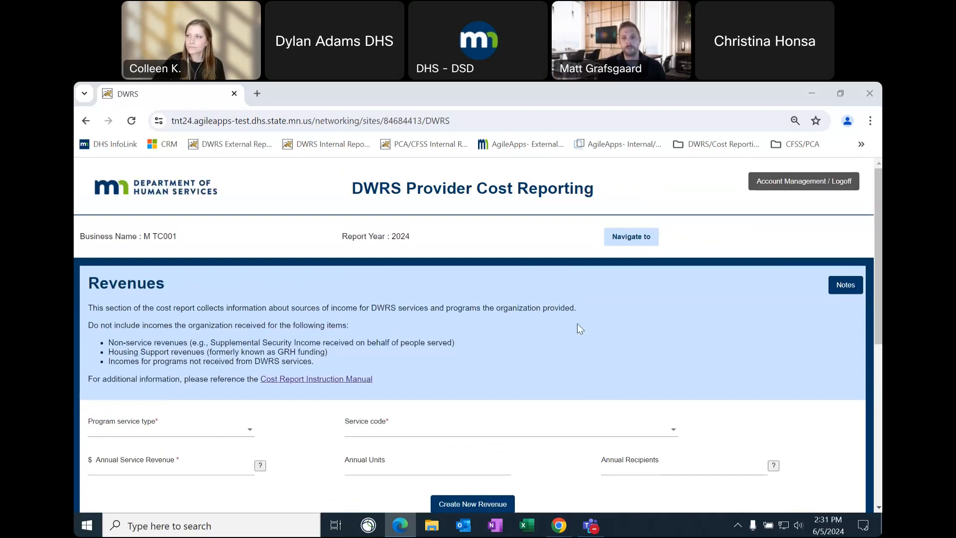
scroll(597, 335, "down", 1)
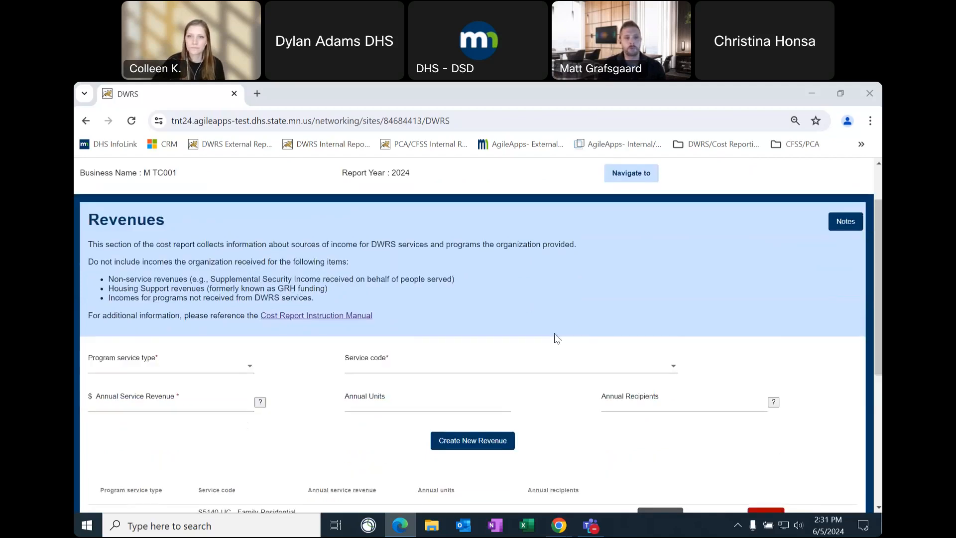
Set the new revenue's program service type to Residential Services
left_click(234, 371)
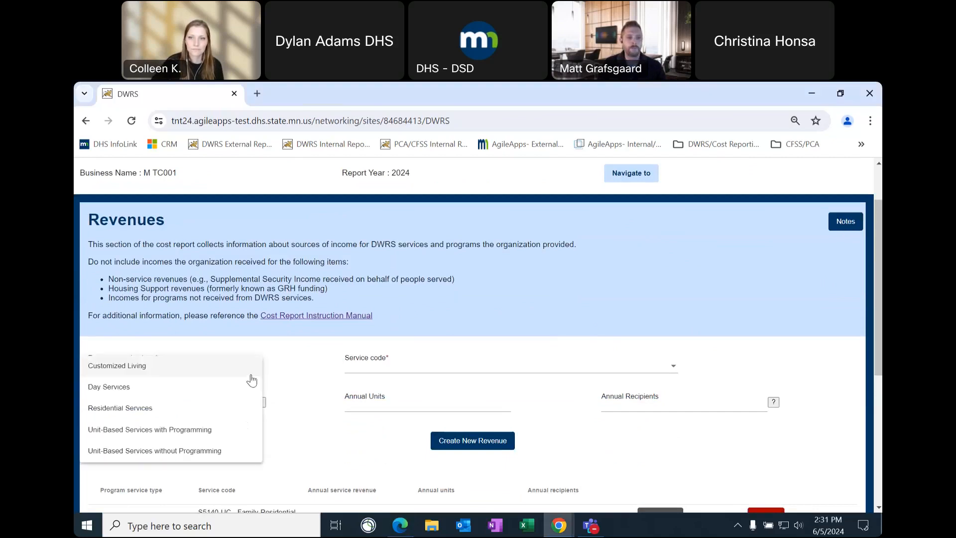
left_click(288, 356)
left_click(205, 367)
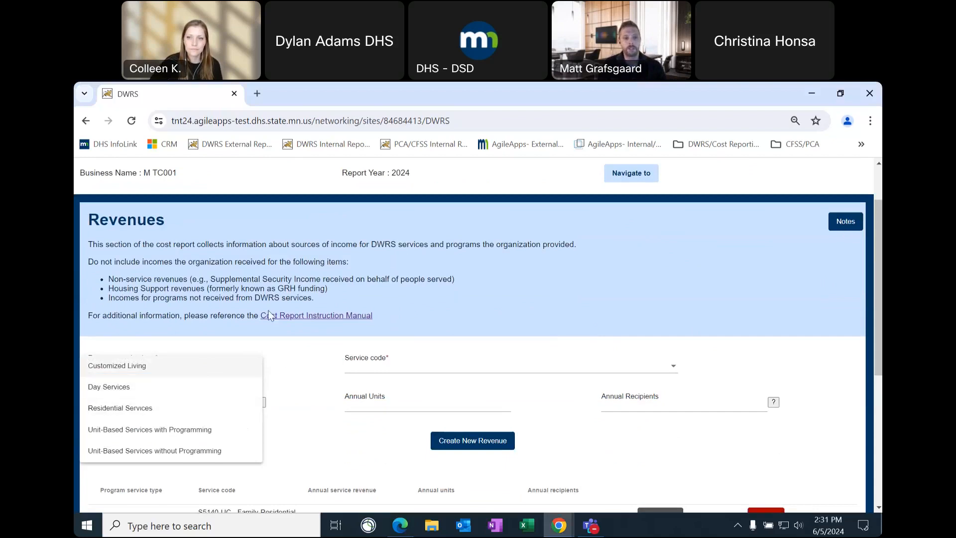
left_click(172, 367)
left_click(172, 367)
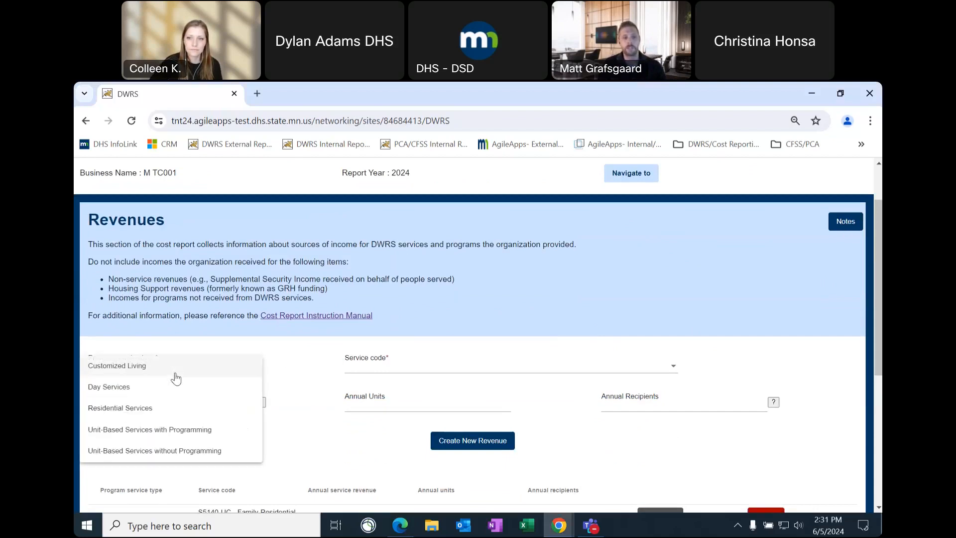
left_click(190, 412)
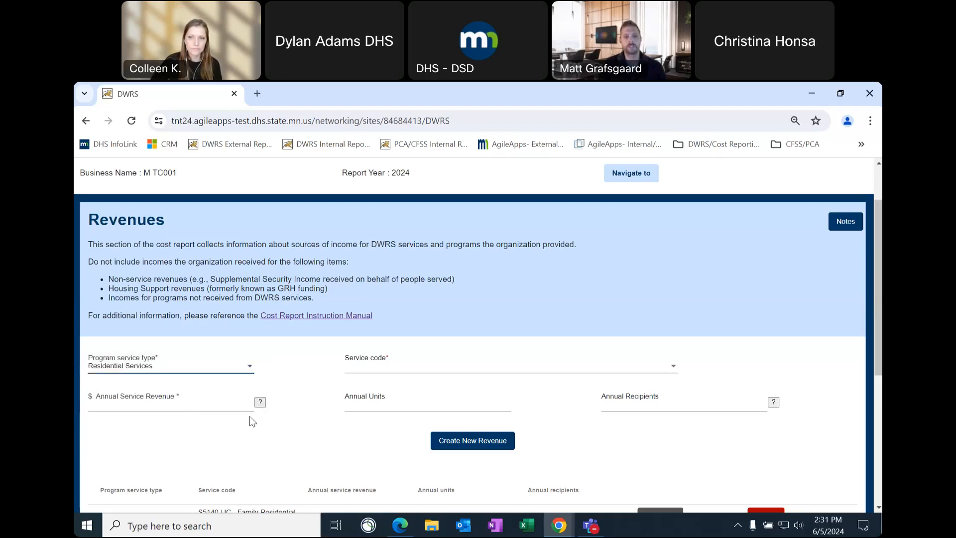
Browse the service codes offered for Residential Services without choosing one
left_click(364, 369)
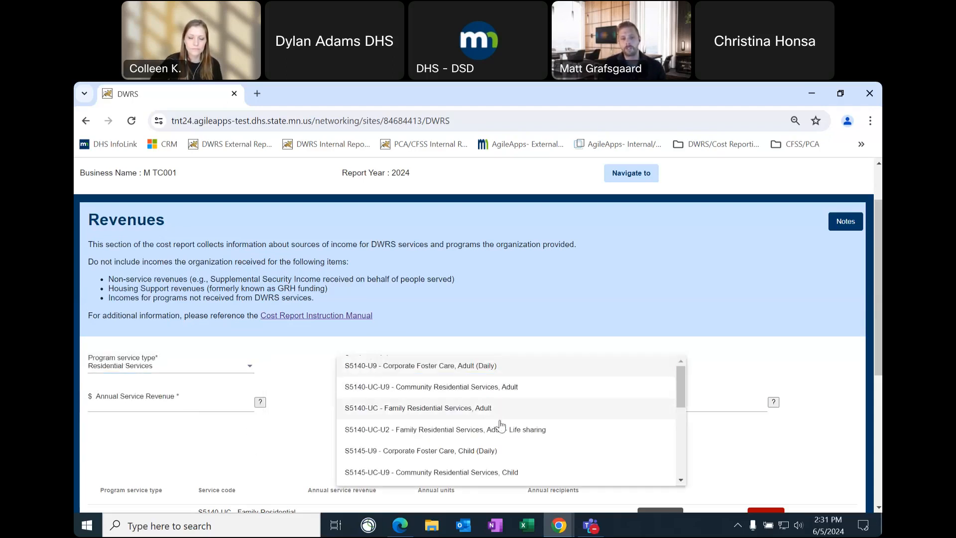
scroll(501, 426, "down", 3)
scroll(501, 426, "down", 5)
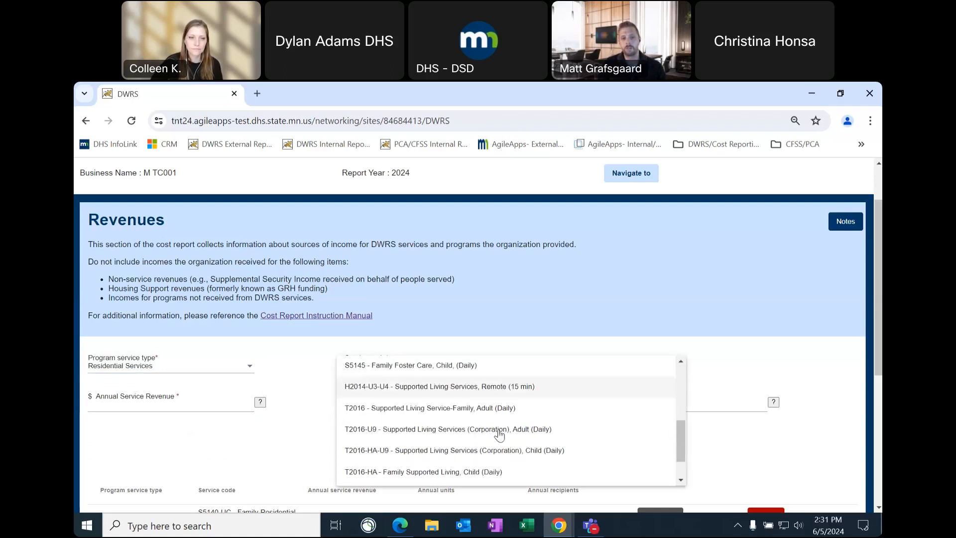
left_click(242, 438)
Change the program service type to Customized Living and view its service codes without choosing one
left_click(199, 367)
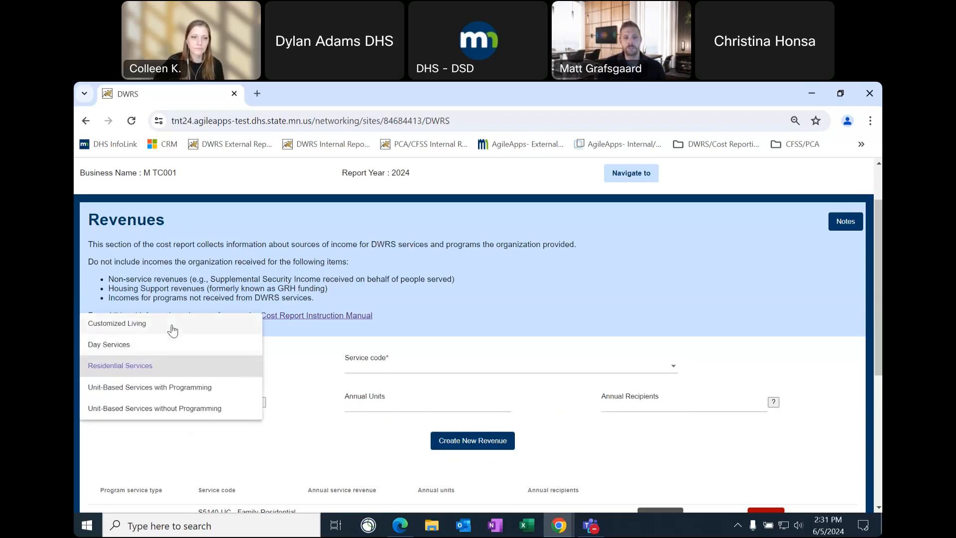
left_click(181, 333)
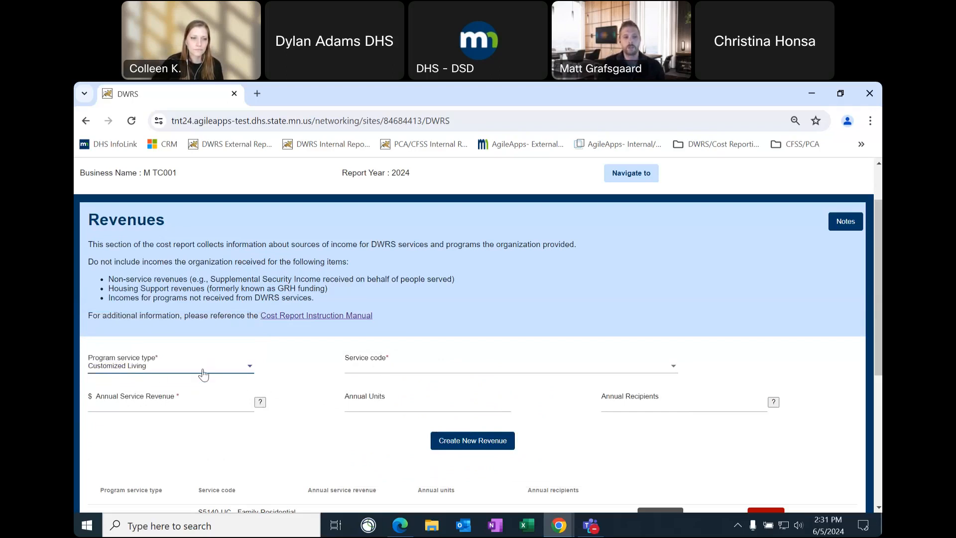
left_click(399, 367)
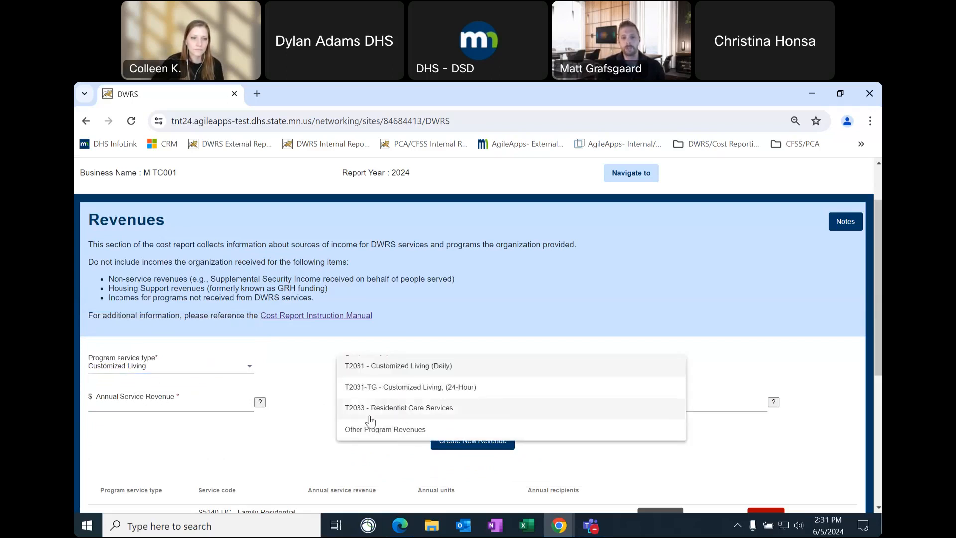
left_click(189, 391)
Change the program service type to Unit-Based Services with Programming and view its service codes without choosing one
left_click(177, 374)
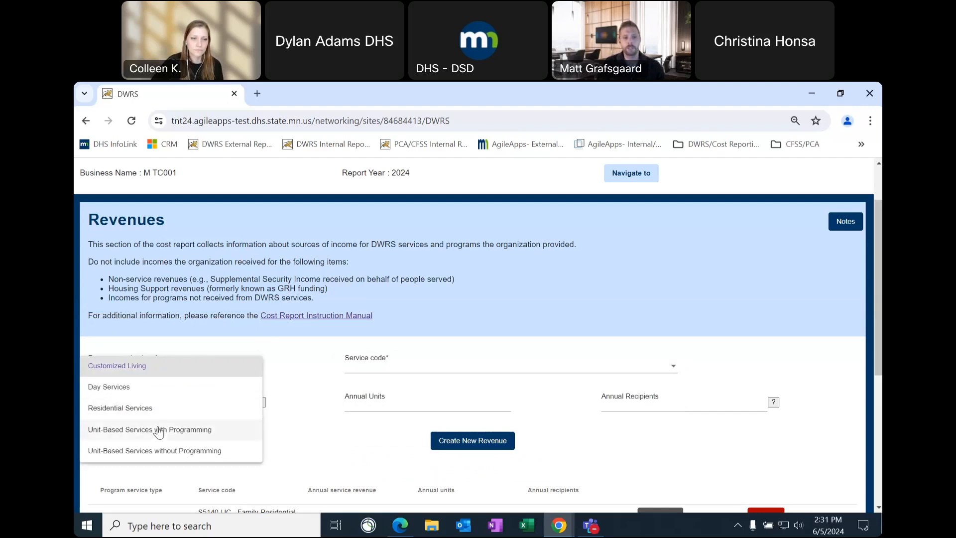
left_click(159, 430)
left_click(418, 370)
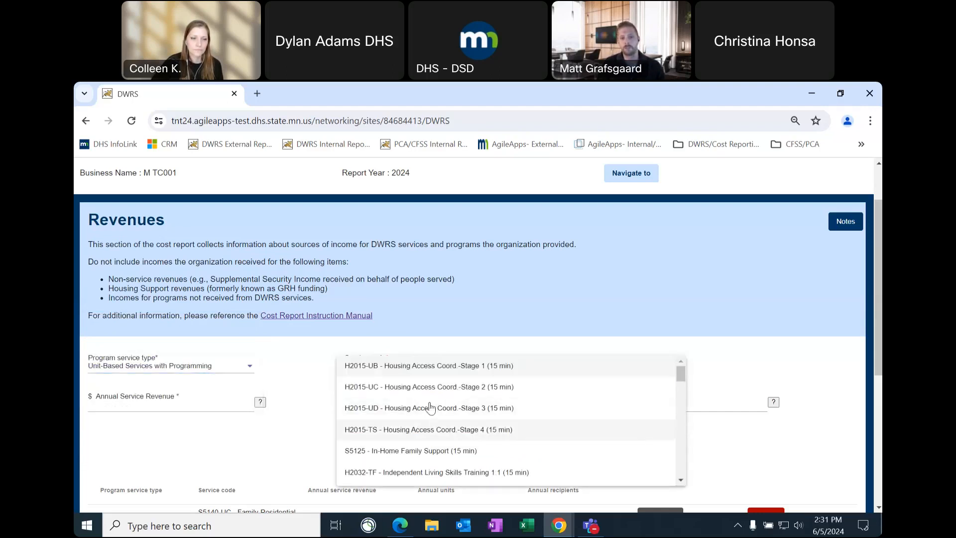
left_click(205, 432)
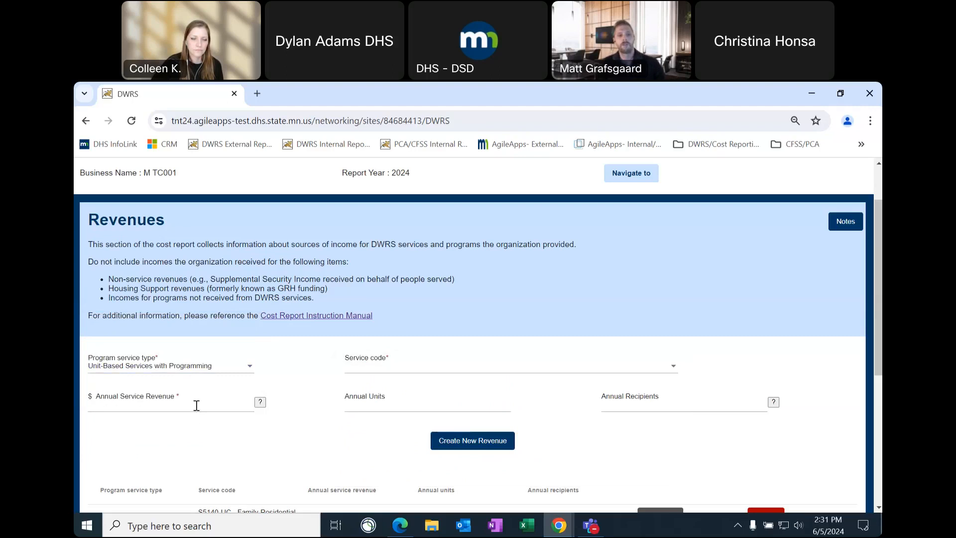
Set the new revenue's program service type to Residential Services and its service code to S5140-UC - Family Residential Services, Adult
left_click(182, 369)
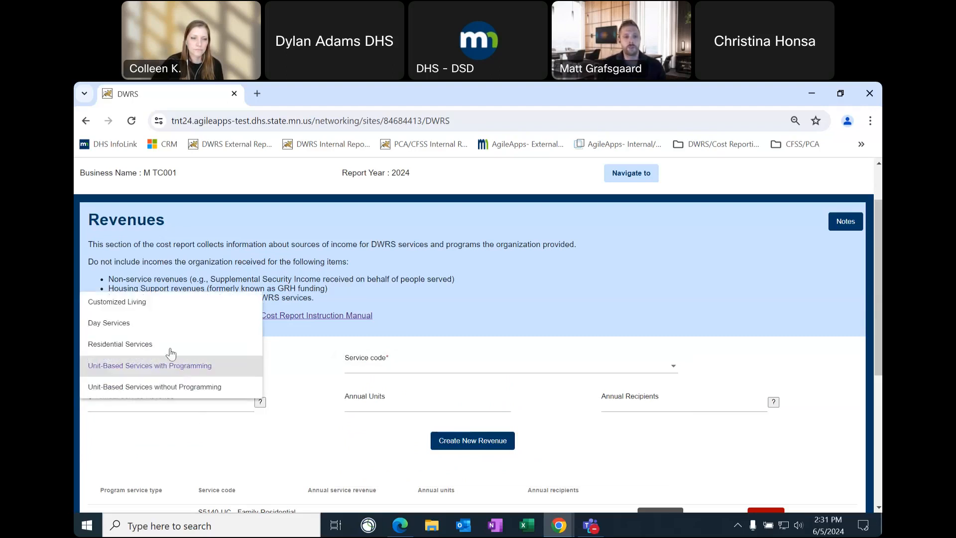
left_click(166, 343)
left_click(234, 436)
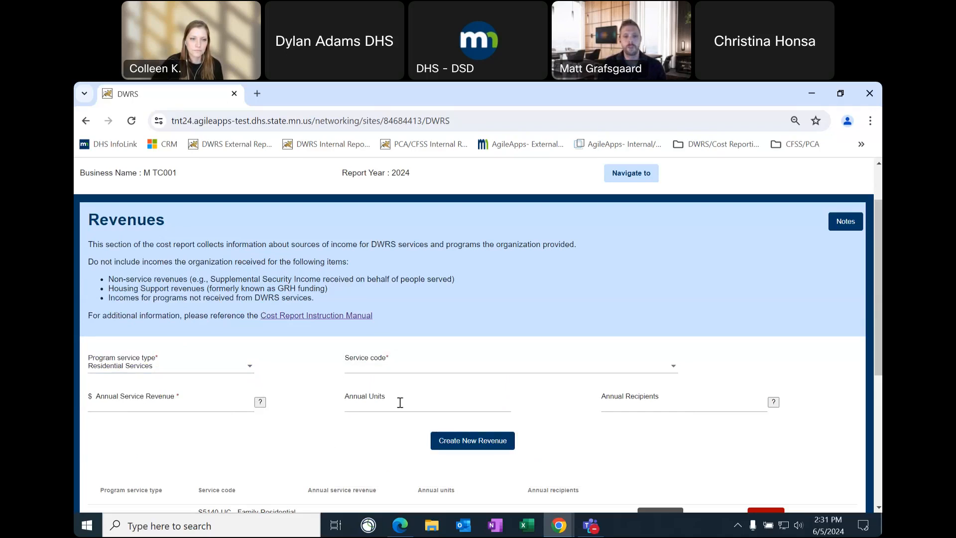
left_click(420, 367)
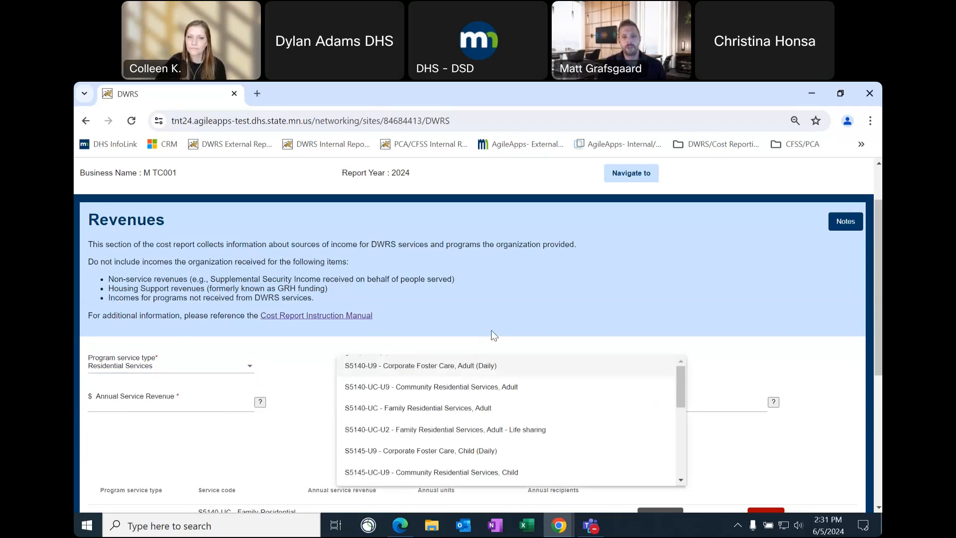
left_click(401, 413)
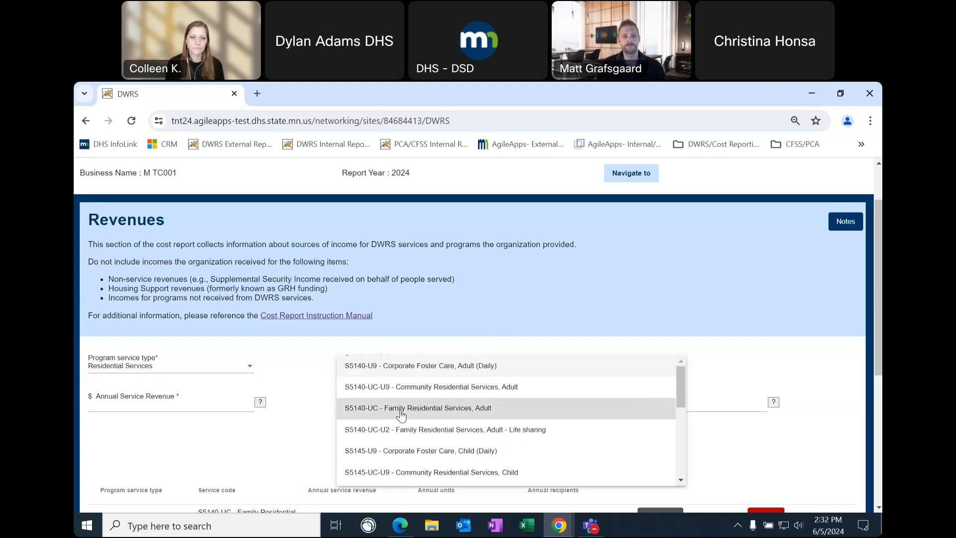
Read the Annual Service Revenue help note and set the new revenue's annual service revenue to 200000
left_click(201, 407)
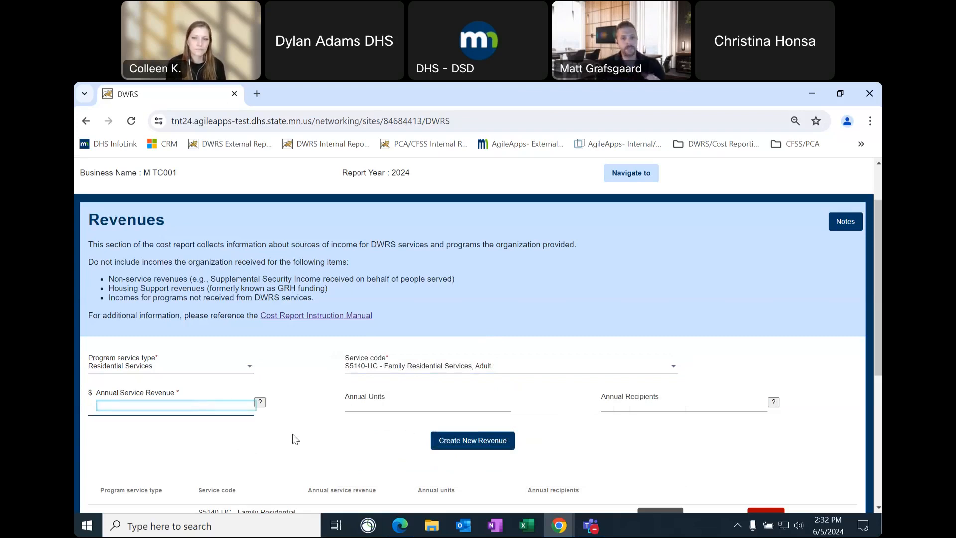
scroll(292, 438, "down", 1)
mouse_move(260, 342)
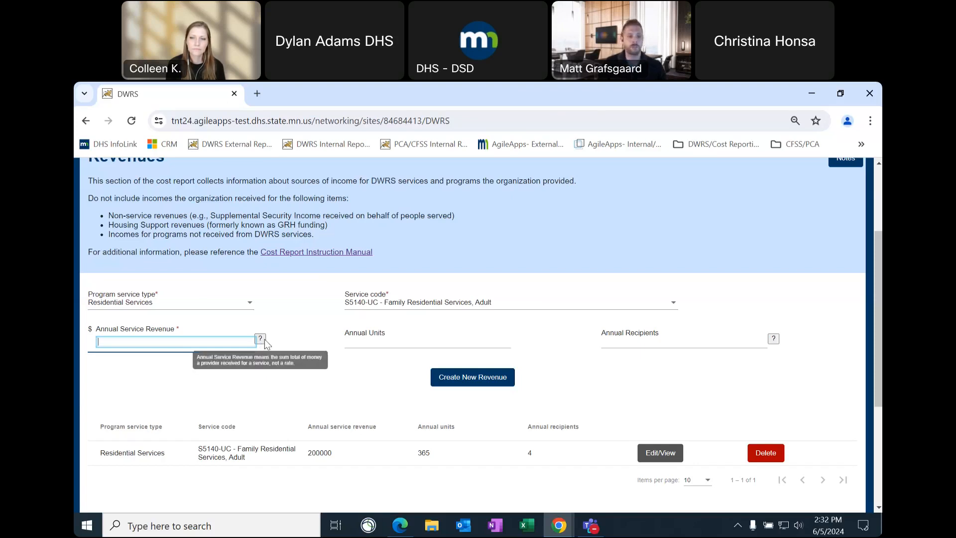
left_click(197, 343)
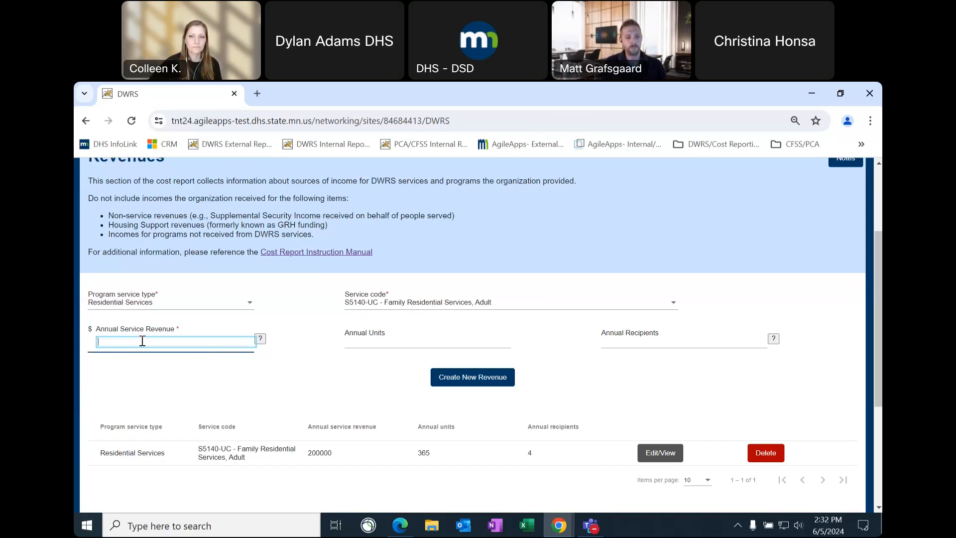
type("00000")
left_click(163, 377)
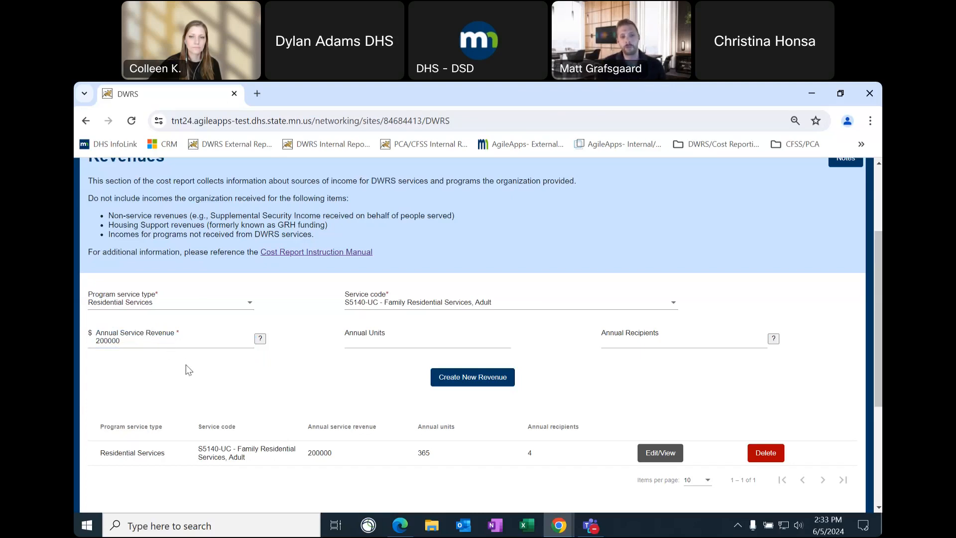
Set the new revenue's annual units to 365 and its annual recipients to 4
left_click(370, 339)
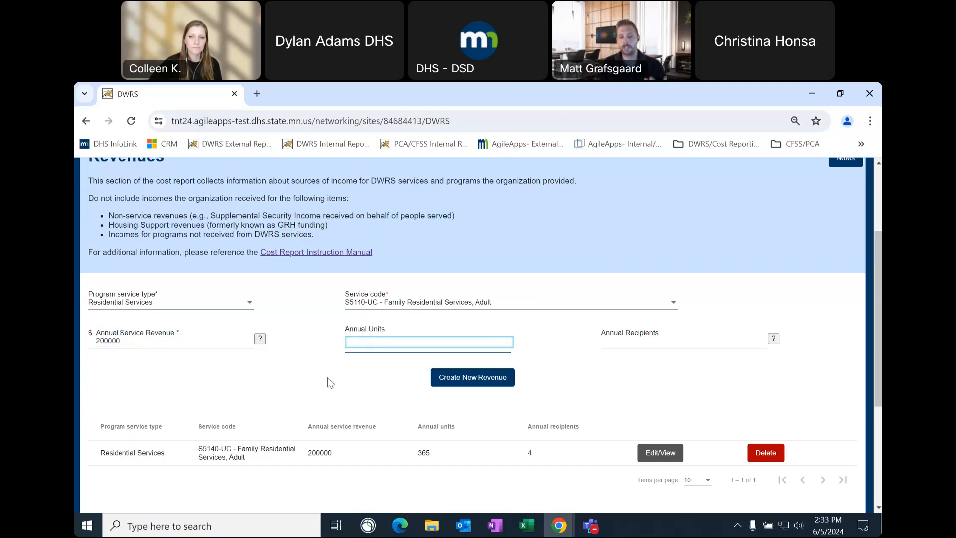
type("365")
left_click(328, 382)
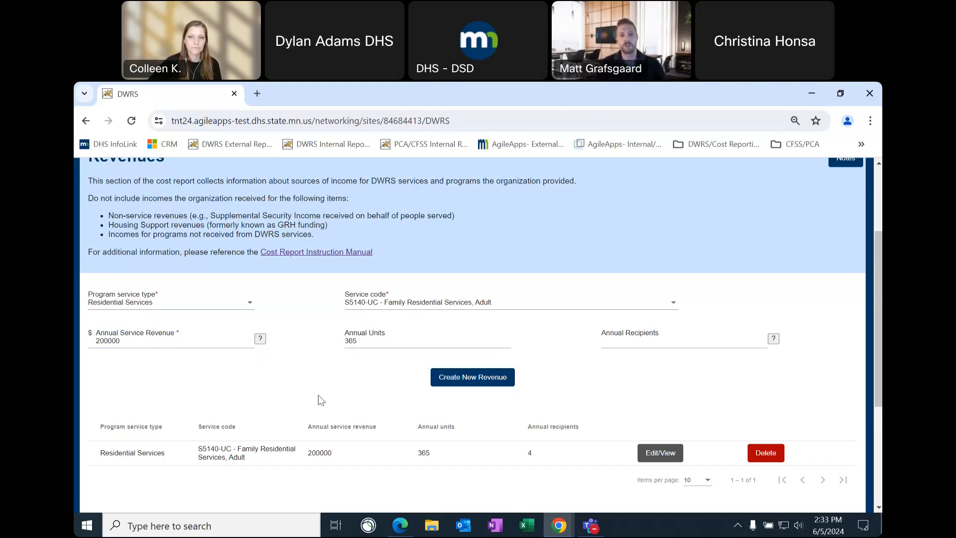
scroll(320, 399, "up", 1)
scroll(319, 400, "down", 1)
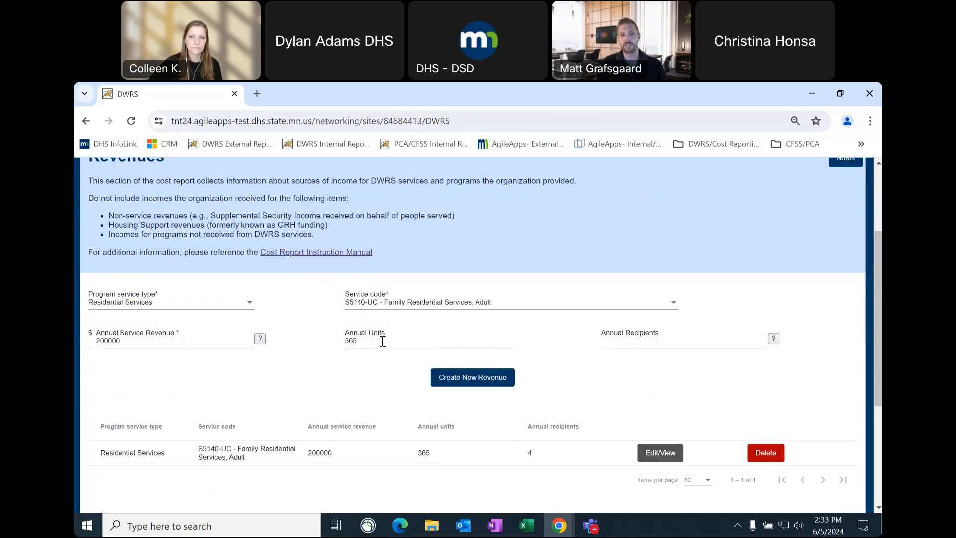
left_click(672, 344)
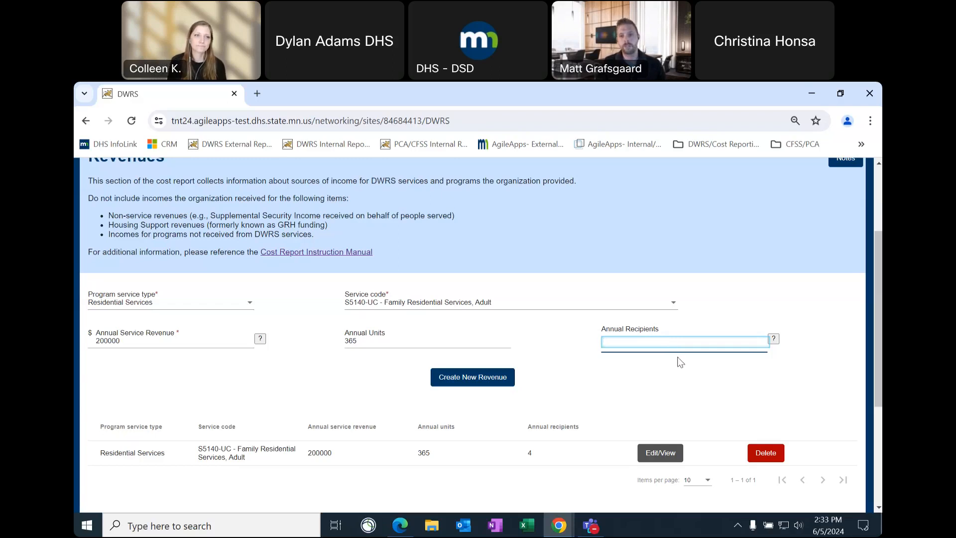
type("4")
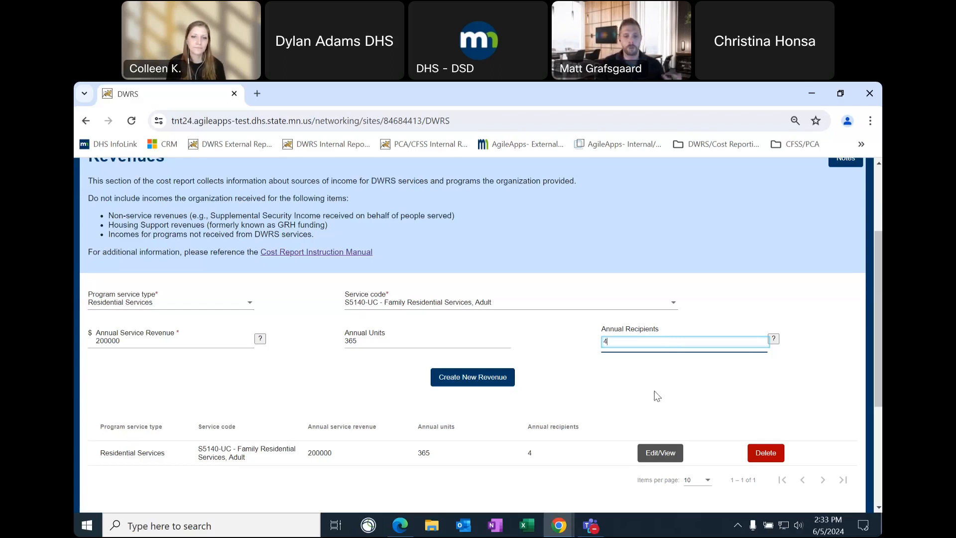
left_click(654, 391)
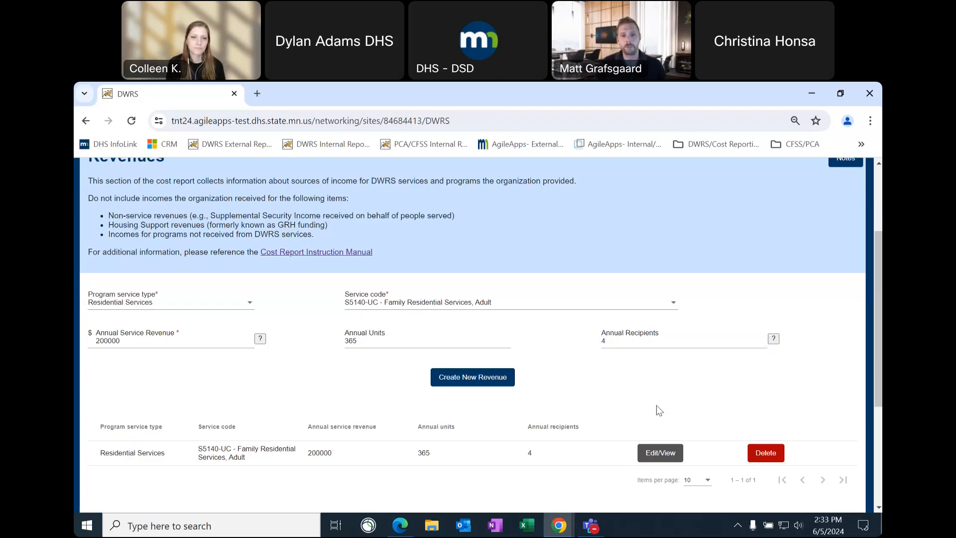
Open the Revenues section's Cost Report Instruction Manual page and return to the cost report
scroll(662, 393, "up", 2)
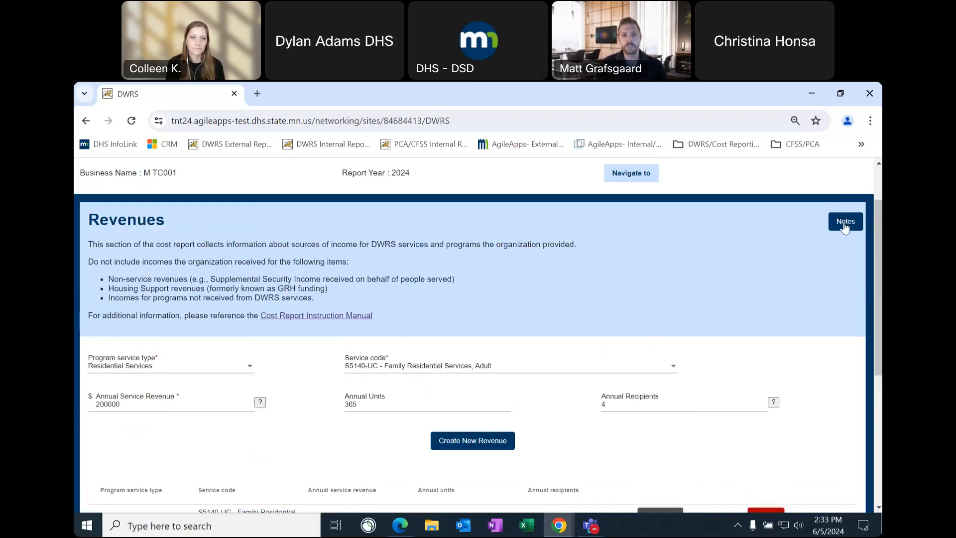
left_click(279, 320)
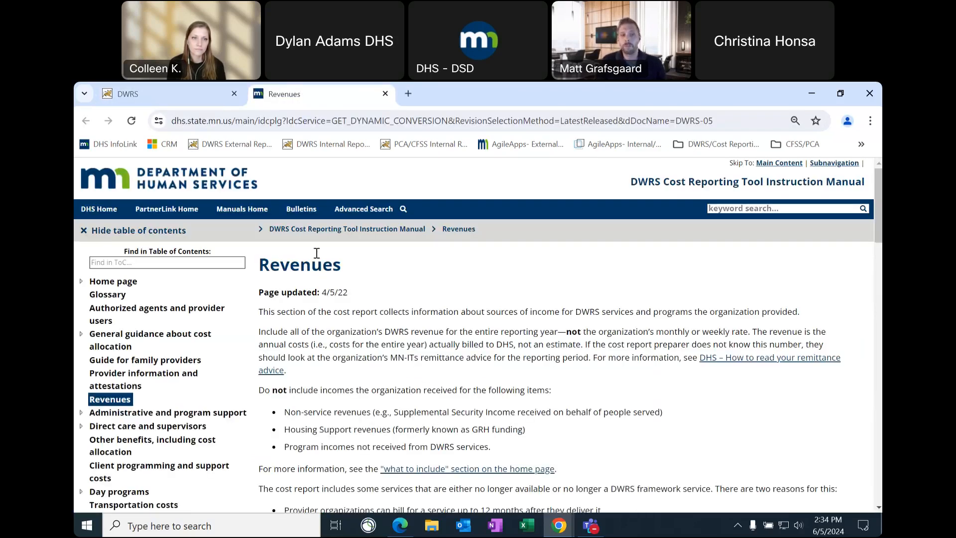
left_click(160, 88)
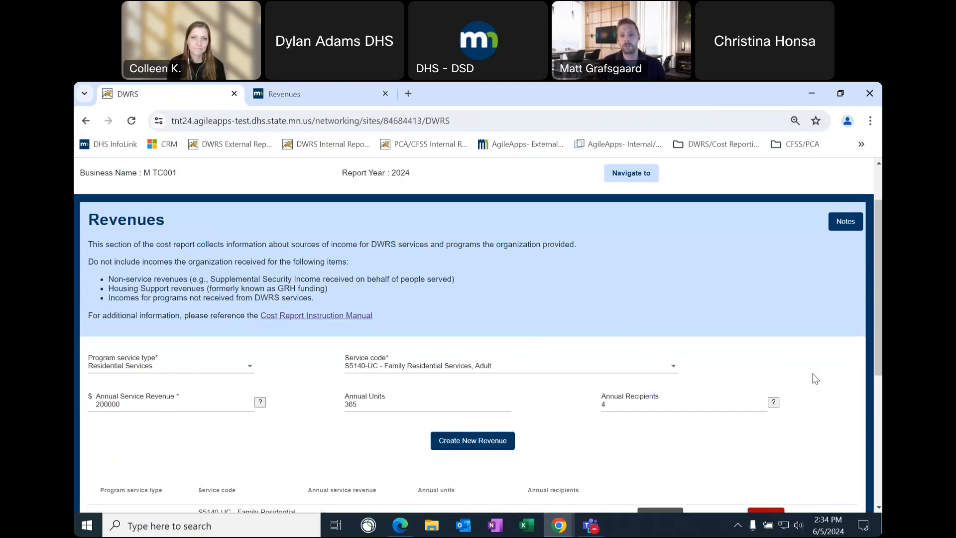
Create the new revenue entry, and open the first listed revenue for editing and save it
scroll(762, 393, "down", 1)
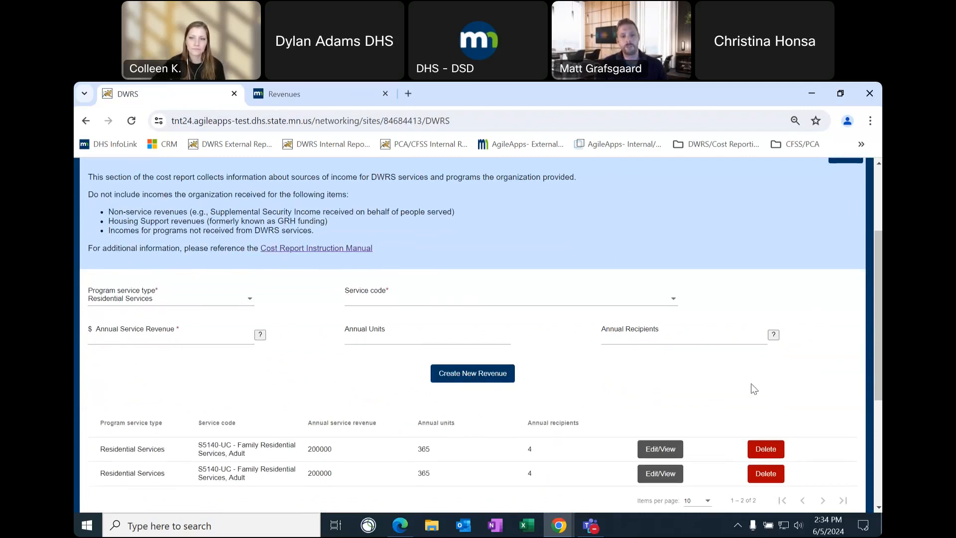
scroll(299, 463, "down", 2)
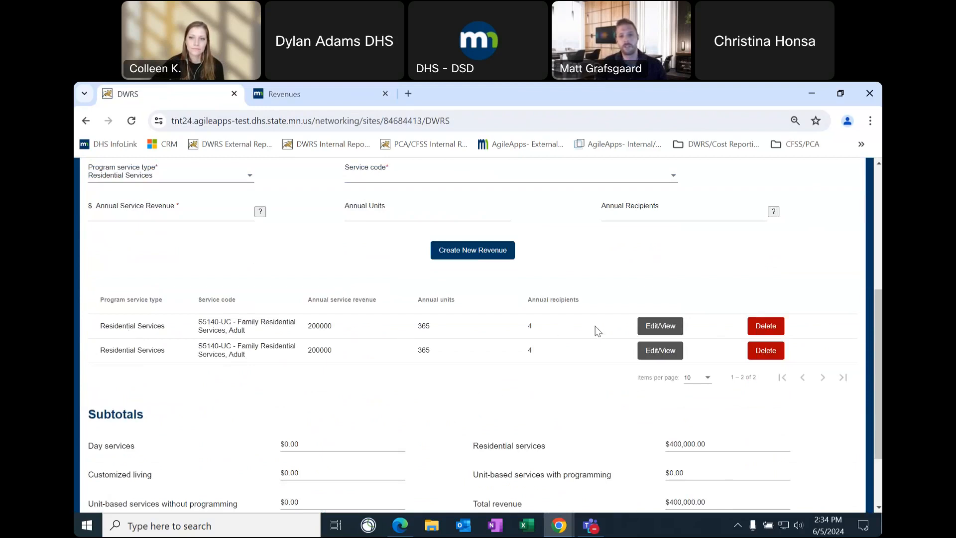
left_click(661, 326)
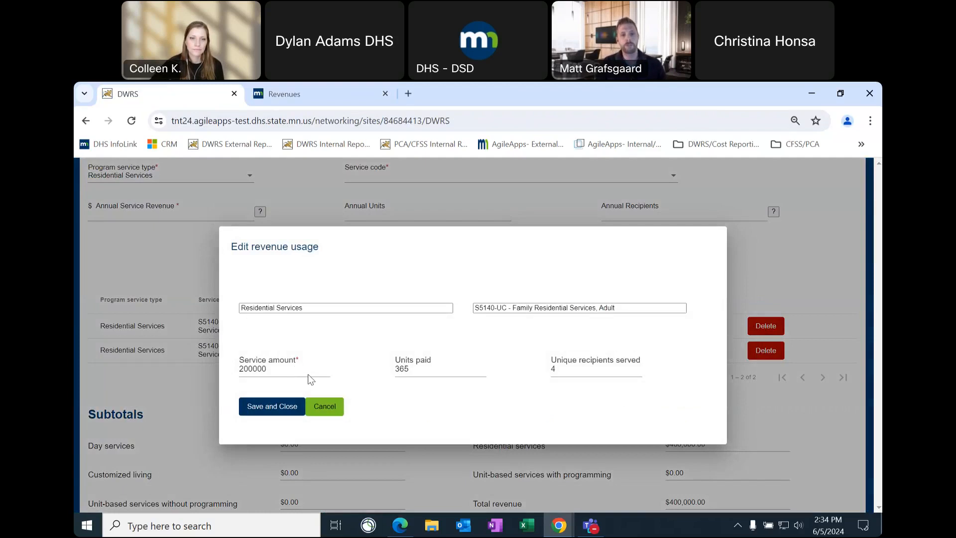
left_click(259, 413)
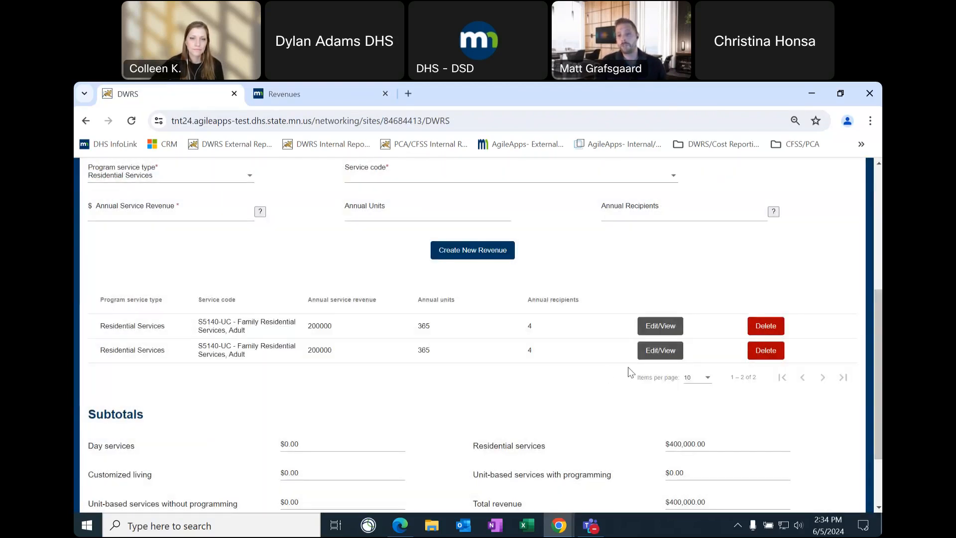
Delete the second, duplicate Residential Services revenue from the revenue list and confirm the deletion
left_click(766, 351)
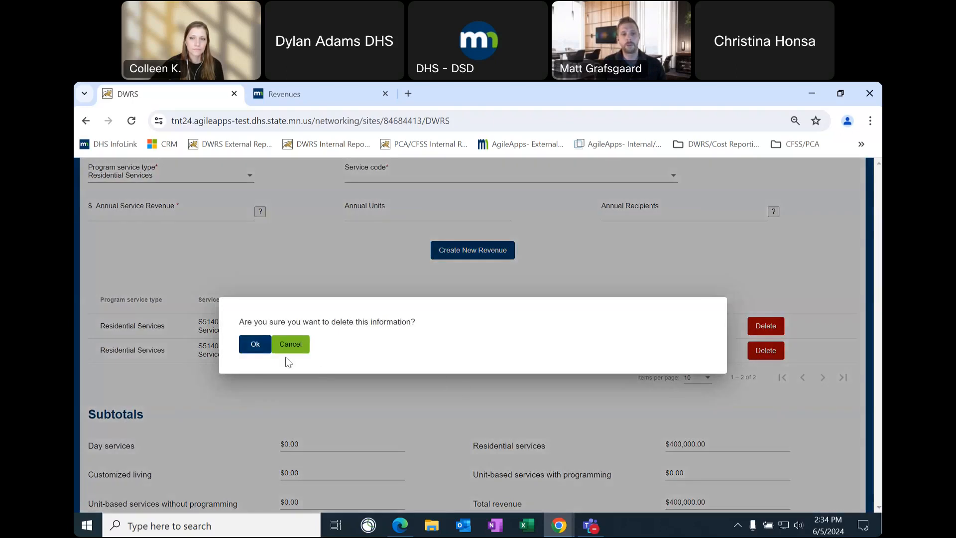
left_click(255, 346)
Review the revenue subtotals, save the Revenues page and continue to the administrative and program support salaries section
scroll(687, 393, "down", 2)
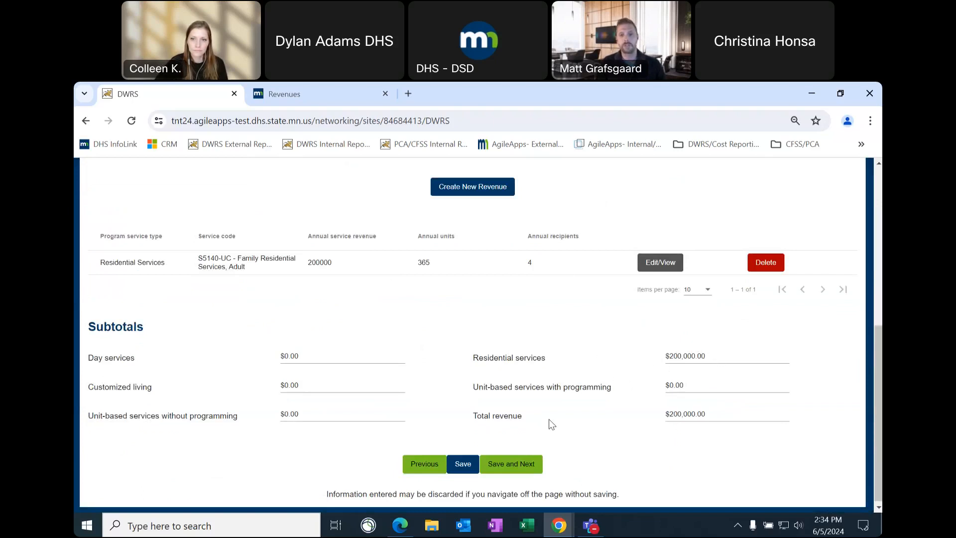
scroll(549, 419, "up", 3)
scroll(552, 404, "down", 3)
left_click(518, 463)
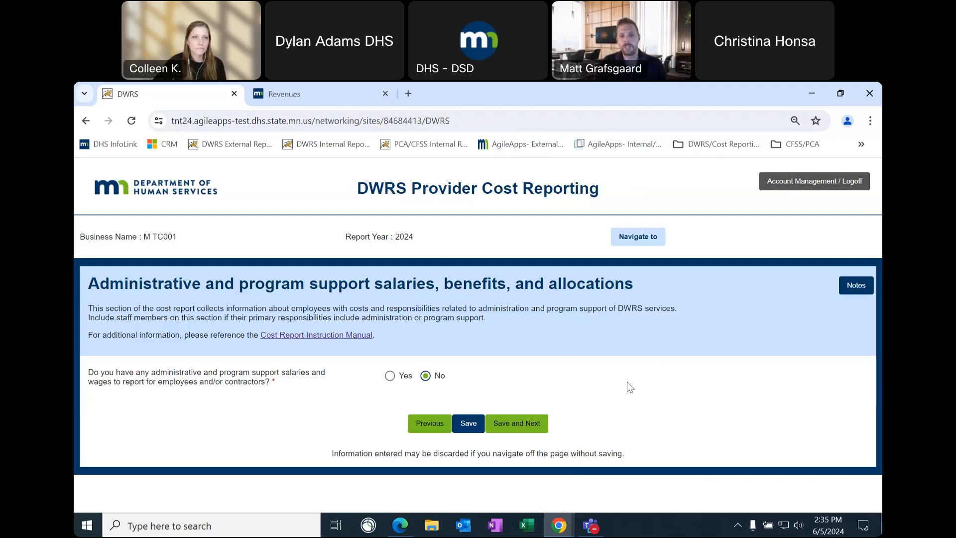
Answer Yes to having administrative and program support salaries and wages to report, and browse the position types without choosing one
left_click(390, 375)
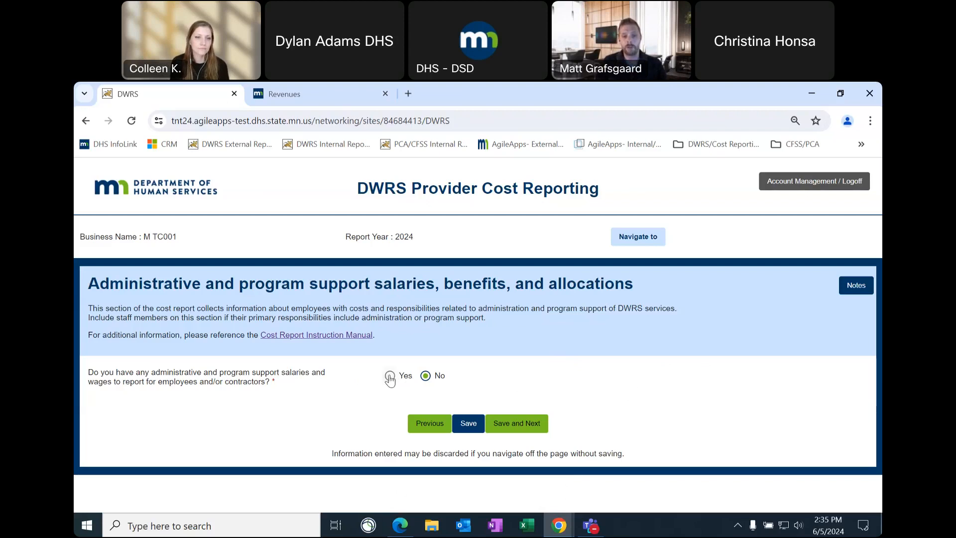
scroll(684, 337, "down", 3)
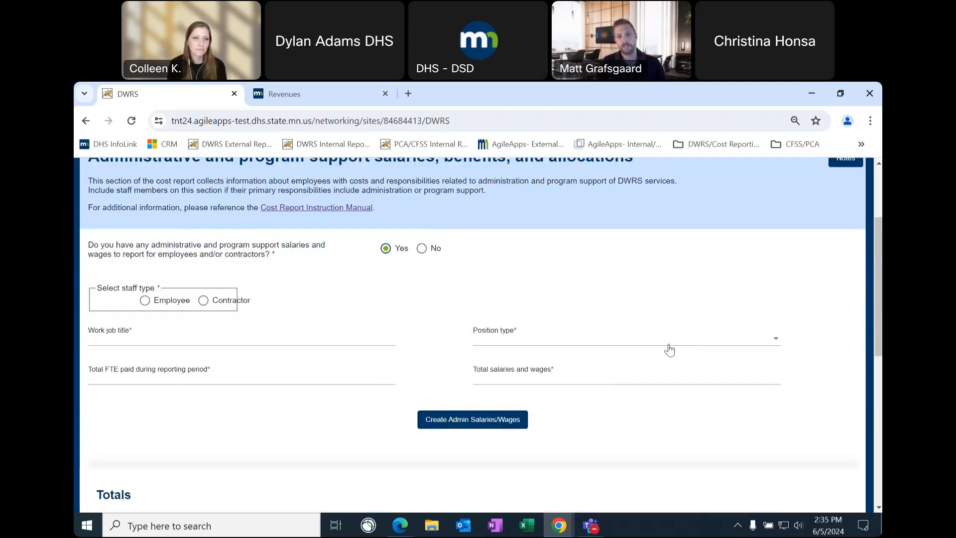
left_click(666, 345)
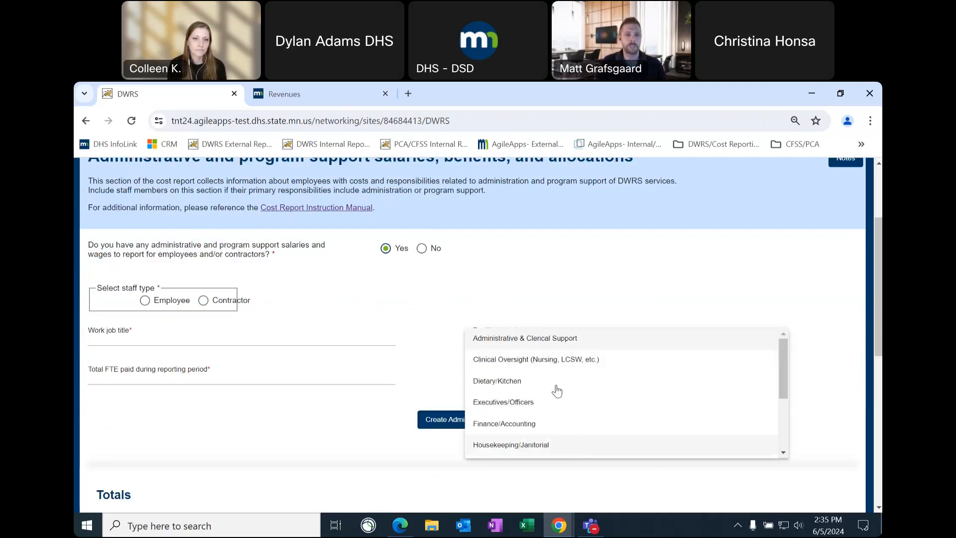
scroll(563, 398, "down", 1)
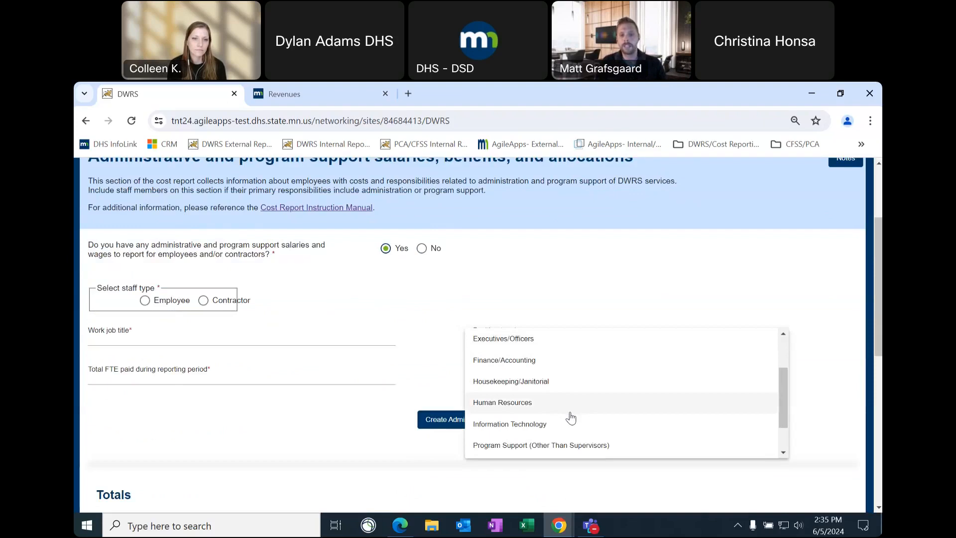
scroll(571, 418, "down", 1)
left_click(225, 442)
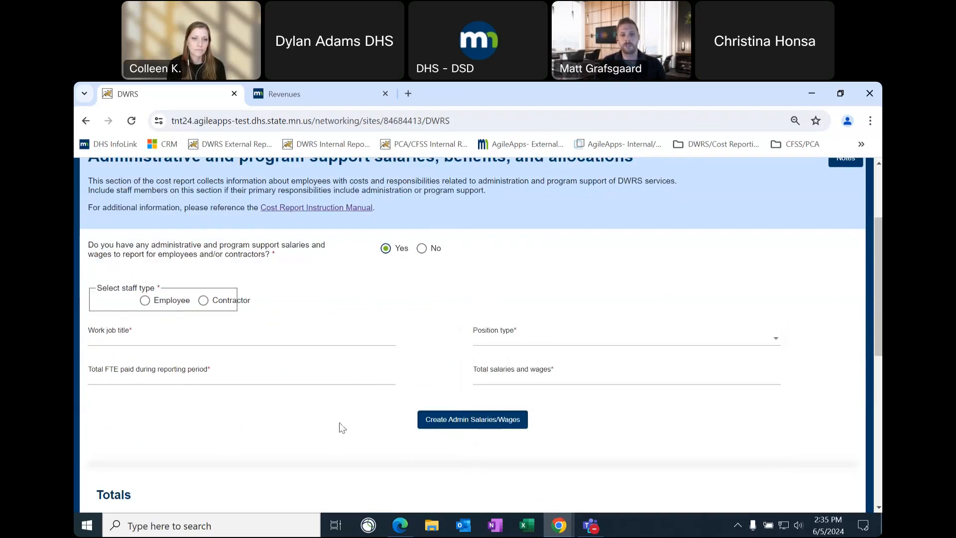
scroll(378, 430, "up", 1)
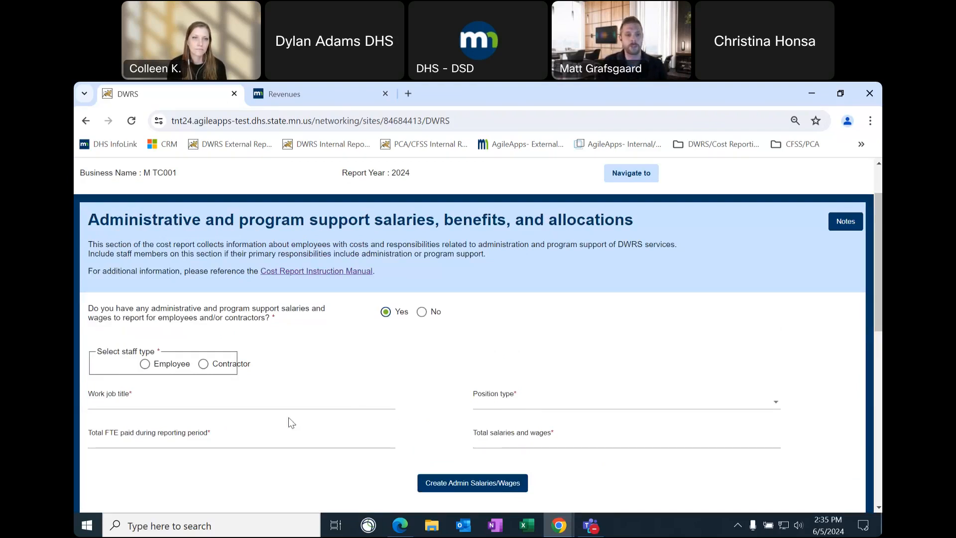
Fill in the new admin salary entry with staff type Contractor, work job title Accountant and position type Finance/Accounting
left_click(203, 364)
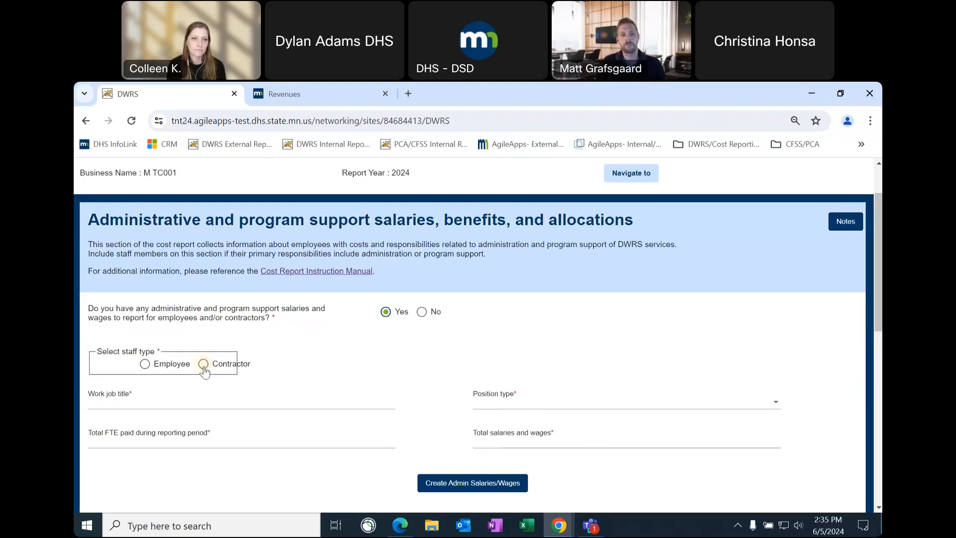
left_click(217, 407)
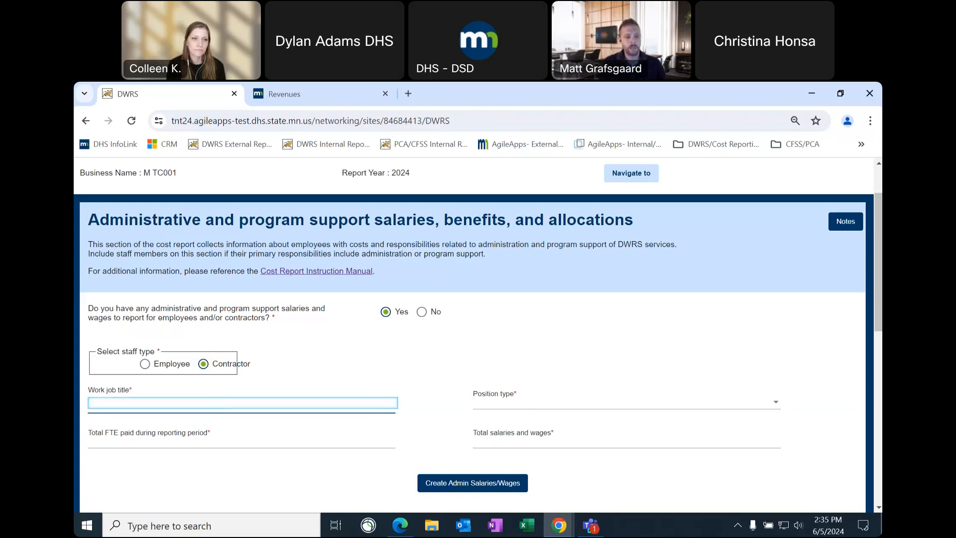
type("Acc")
left_click(197, 428)
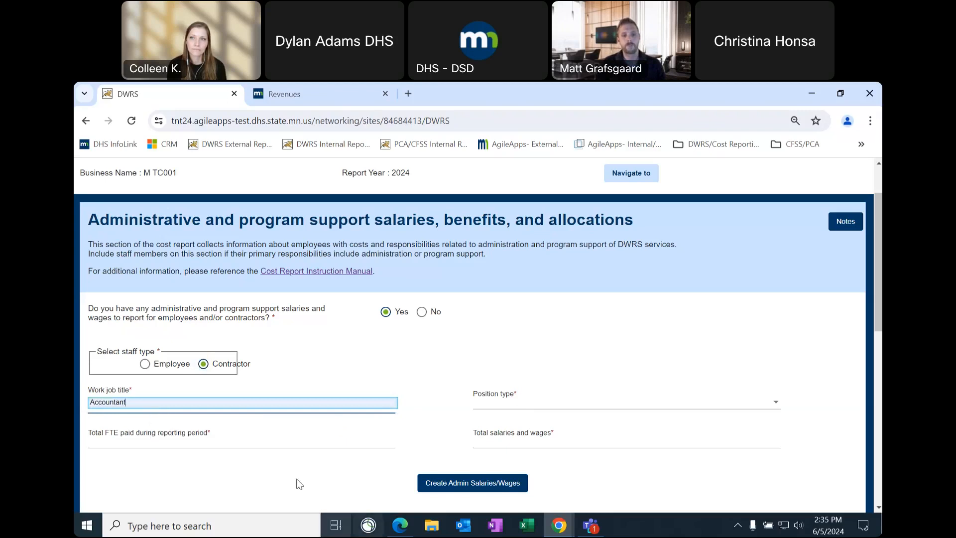
left_click(530, 403)
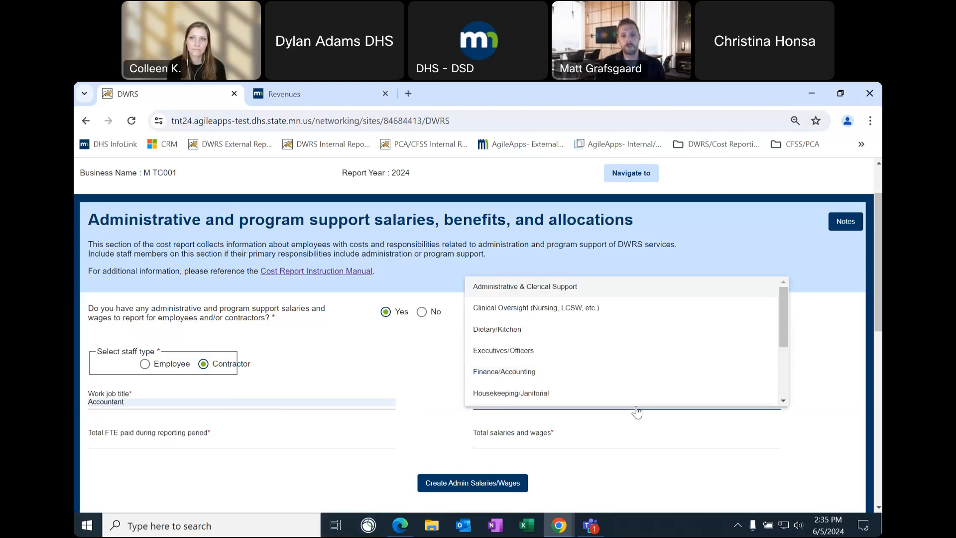
left_click(542, 372)
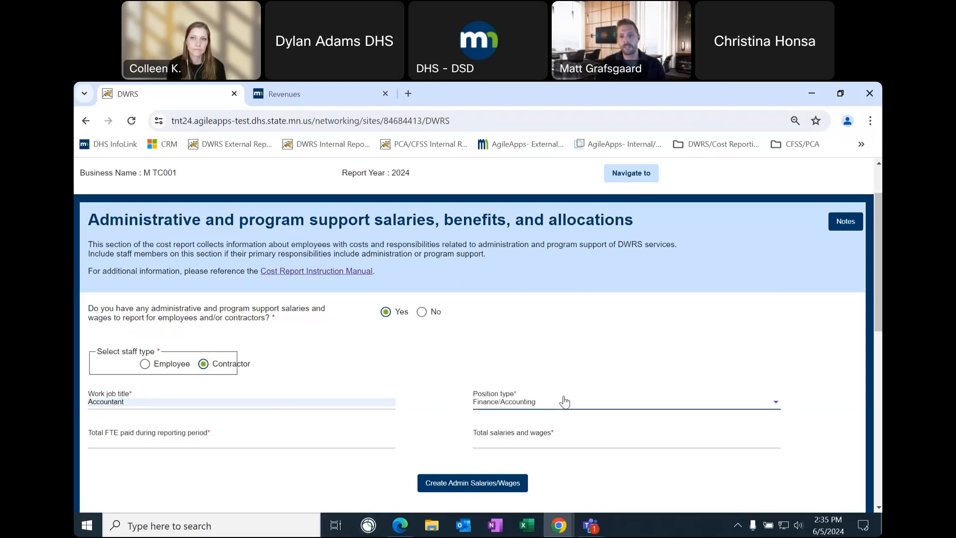
Set the contractor entry's total FTE to 1 and total salaries and wages to 15000, and create the admin salary record
scroll(565, 401, "down", 1)
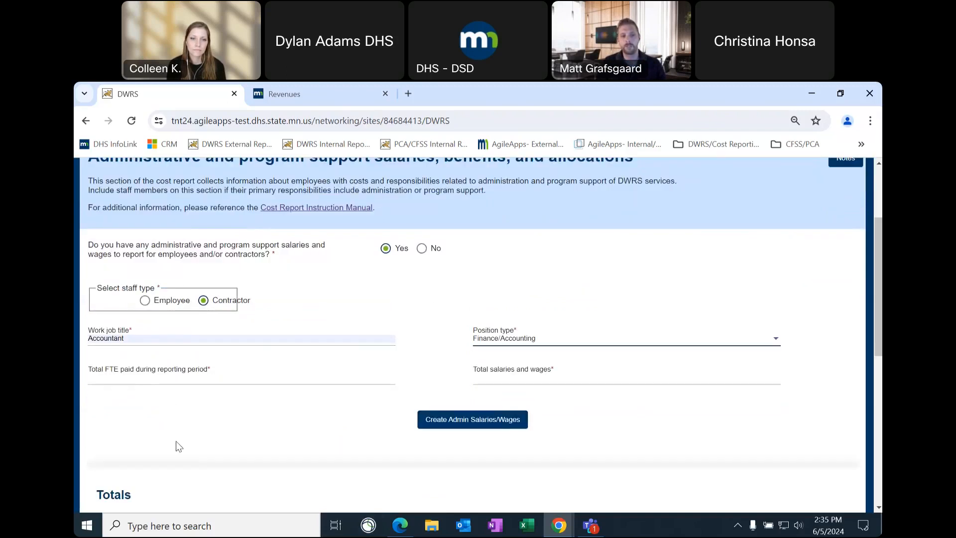
left_click(175, 378)
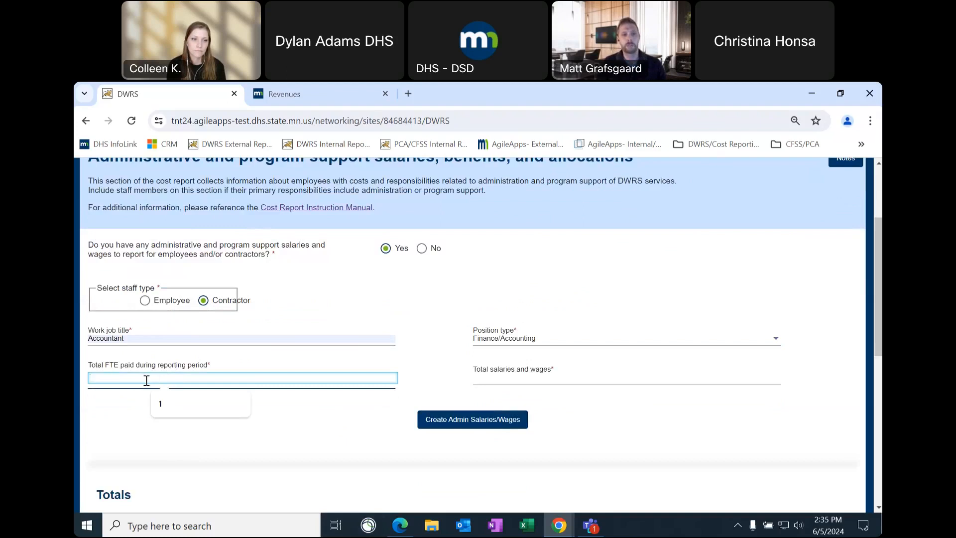
left_click(163, 403)
left_click(208, 428)
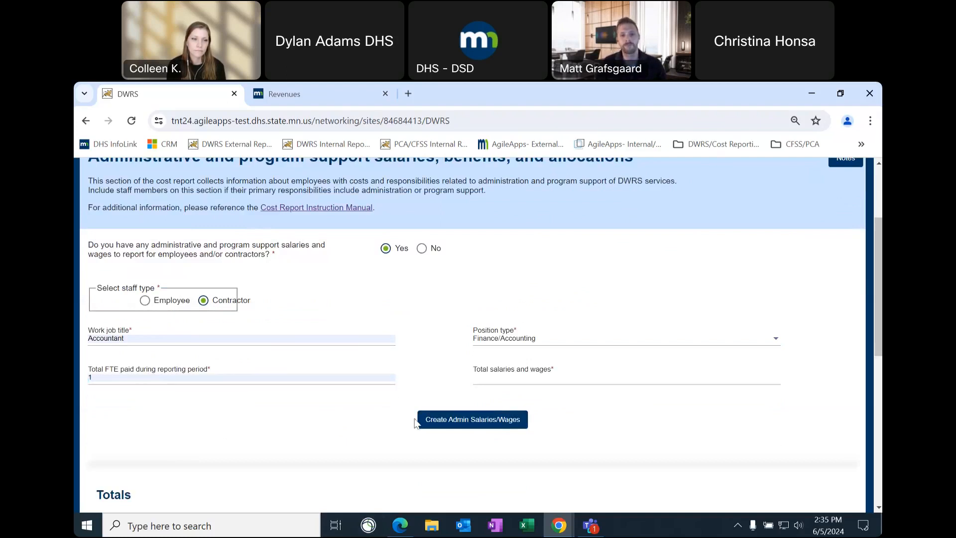
left_click(492, 381)
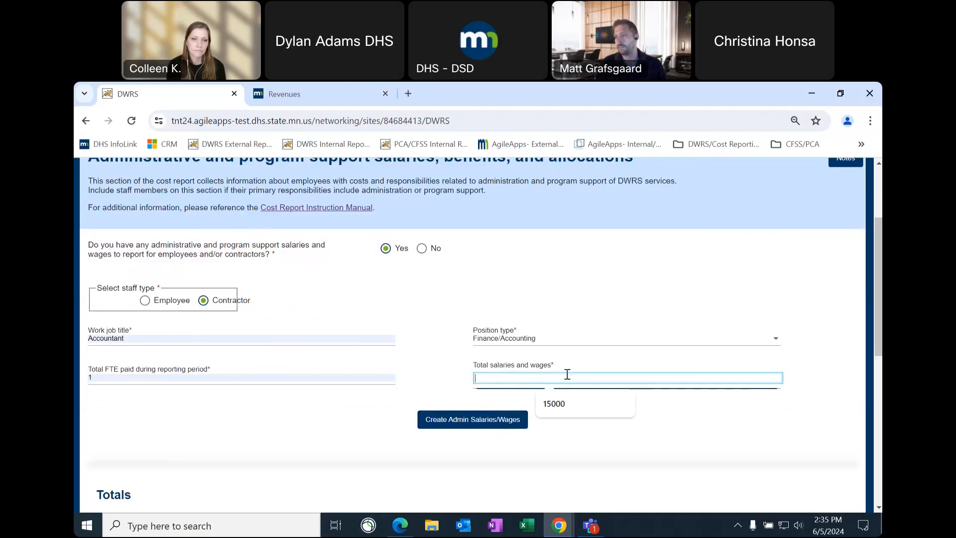
left_click(572, 403)
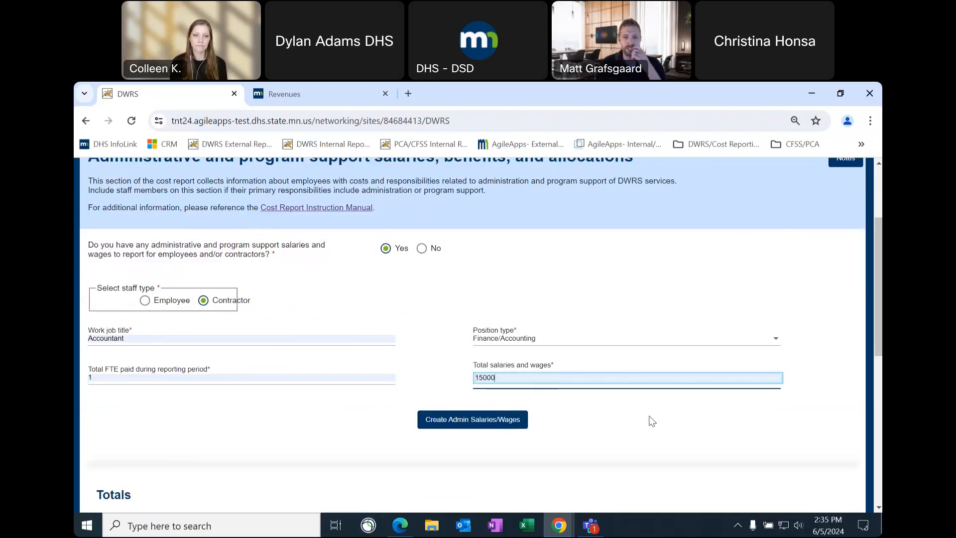
left_click(651, 420)
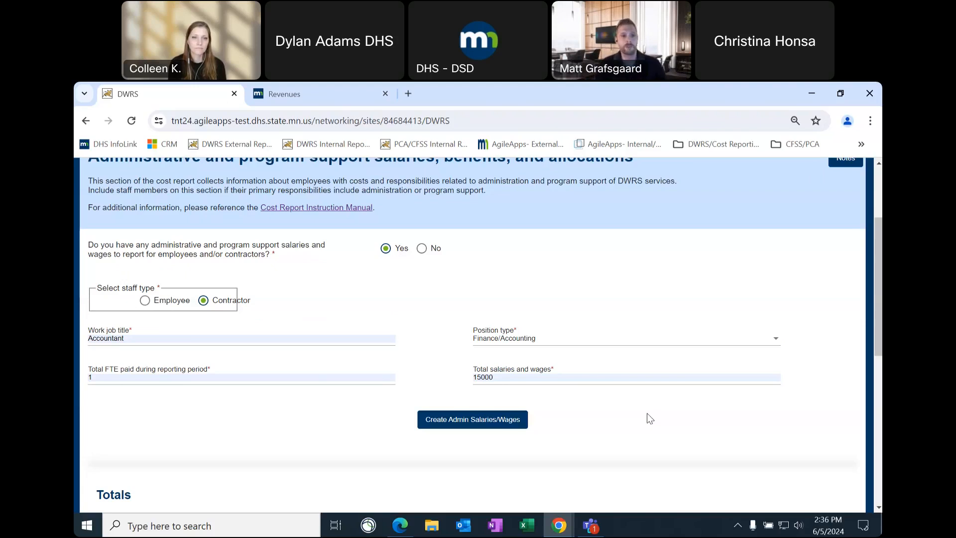
scroll(678, 397, "down", 3)
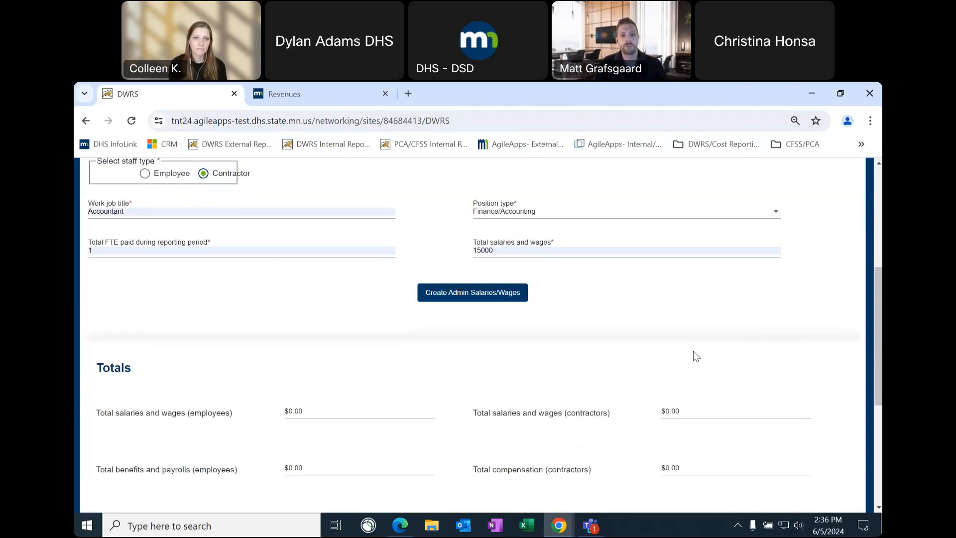
left_click(490, 298)
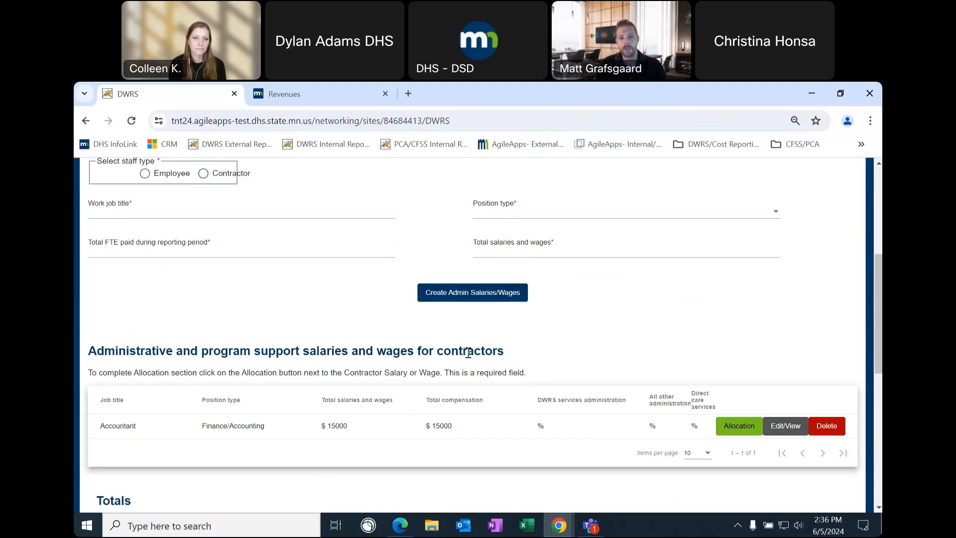
Start another admin salary entry with staff type Employee, work job title Accountant and position type Finance/Accounting
scroll(513, 371, "up", 3)
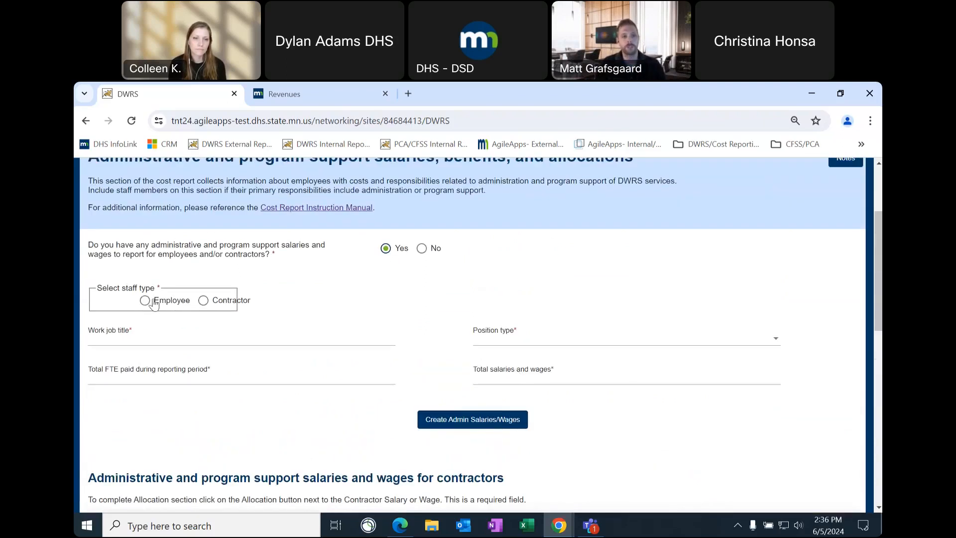
left_click(145, 300)
left_click(185, 340)
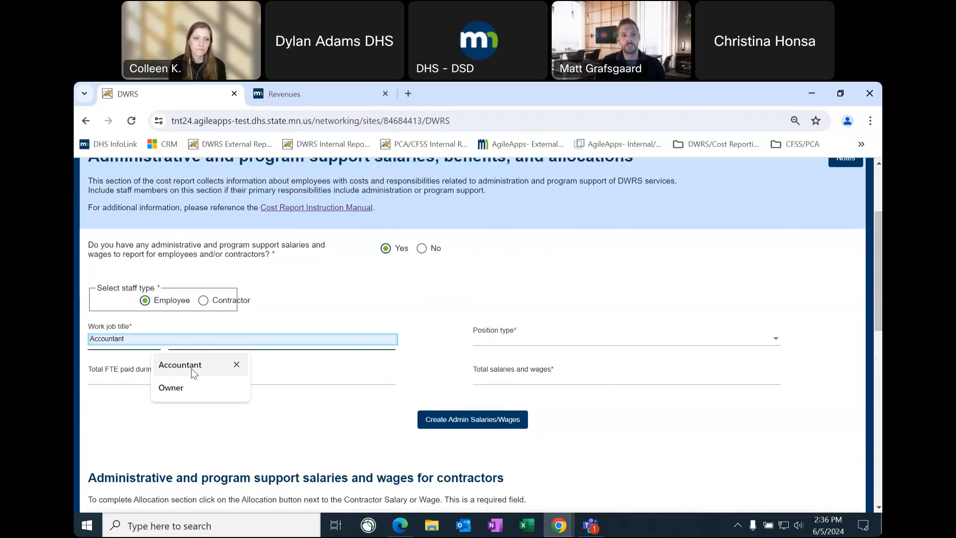
left_click(191, 369)
left_click(558, 344)
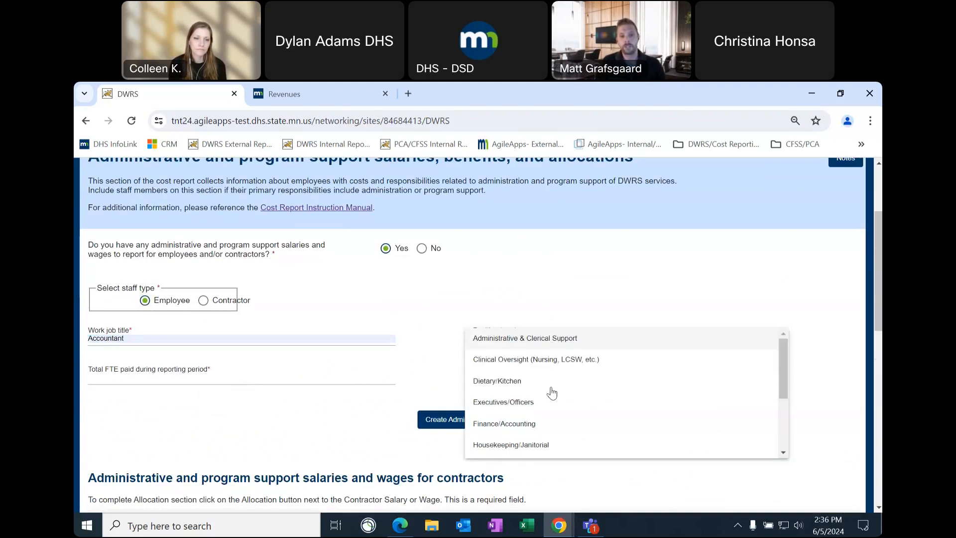
left_click(546, 424)
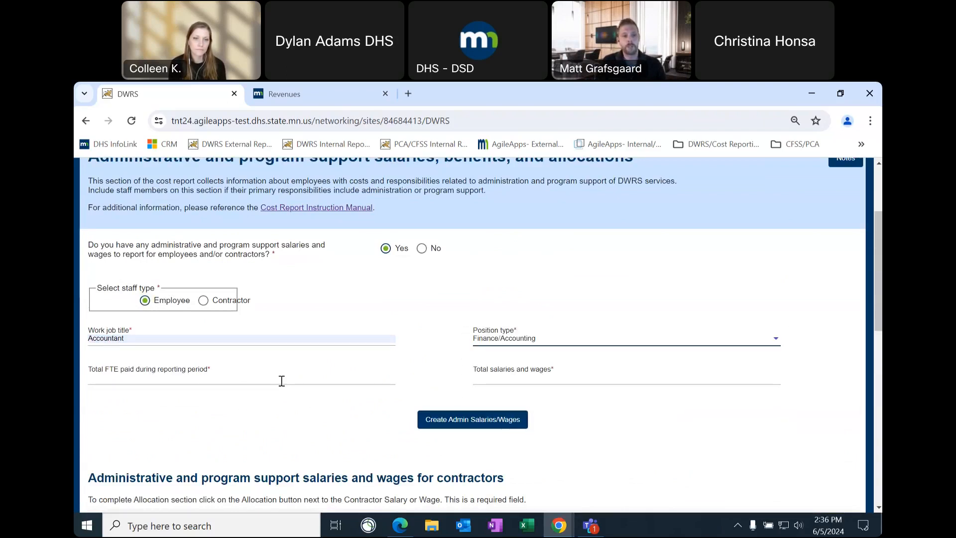
Set the employee entry's total FTE to 1 and total salaries and wages to 15000, and create the record
left_click(281, 380)
type("1")
left_click(476, 380)
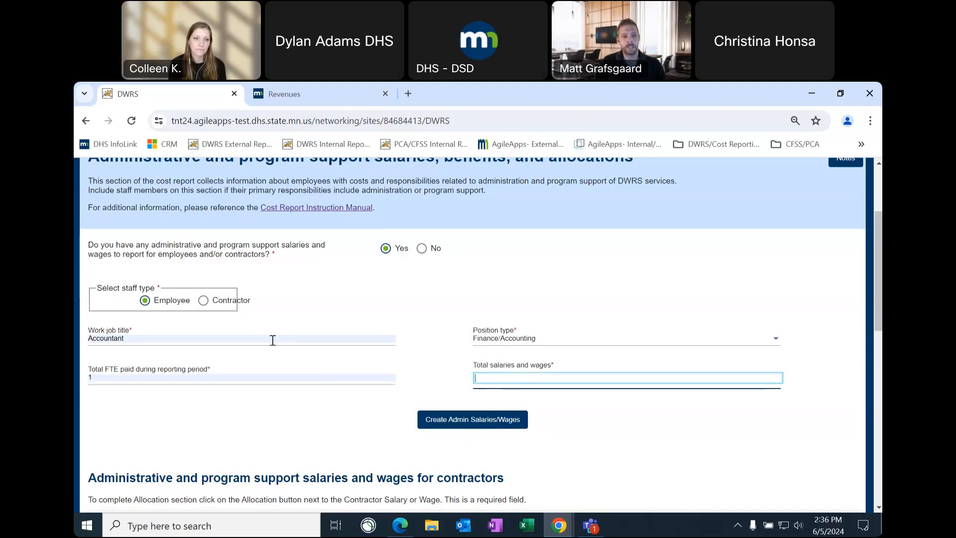
scroll(185, 315, "down", 1)
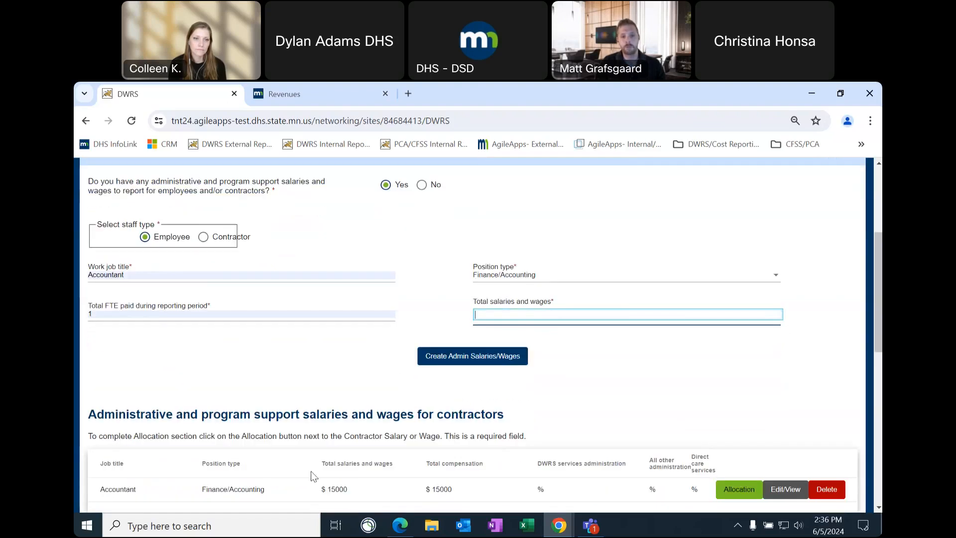
left_click(464, 414)
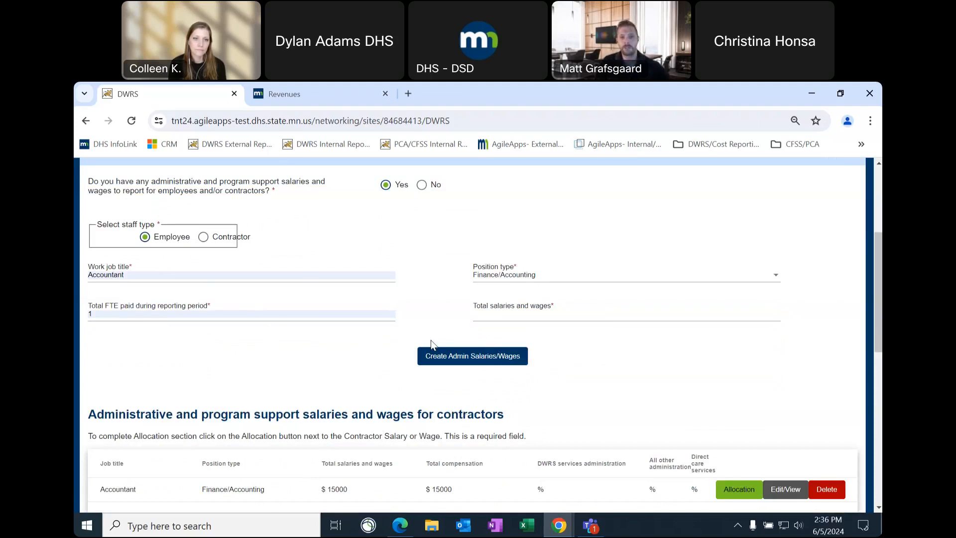
left_click(541, 311)
left_click(563, 340)
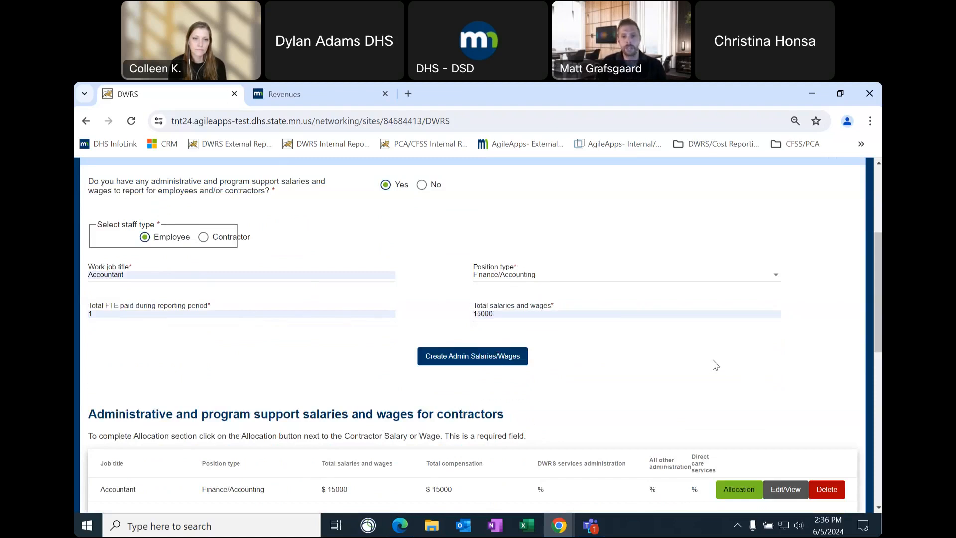
scroll(511, 303, "down", 1)
left_click(472, 295)
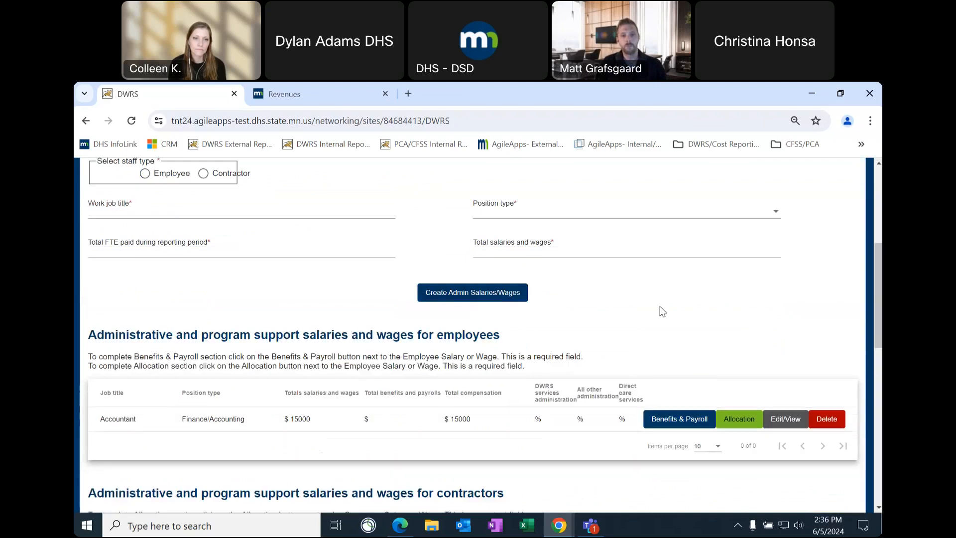
Delete the Accountant entry from the contractors' salaries and wages list and confirm the deletion
scroll(662, 301, "down", 1)
scroll(629, 267, "down", 1)
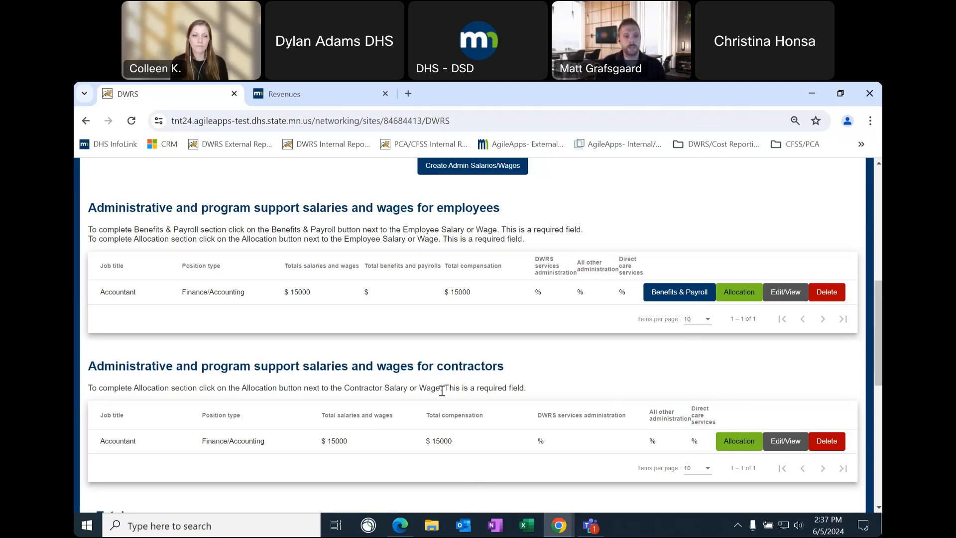
left_click(838, 440)
left_click(437, 380)
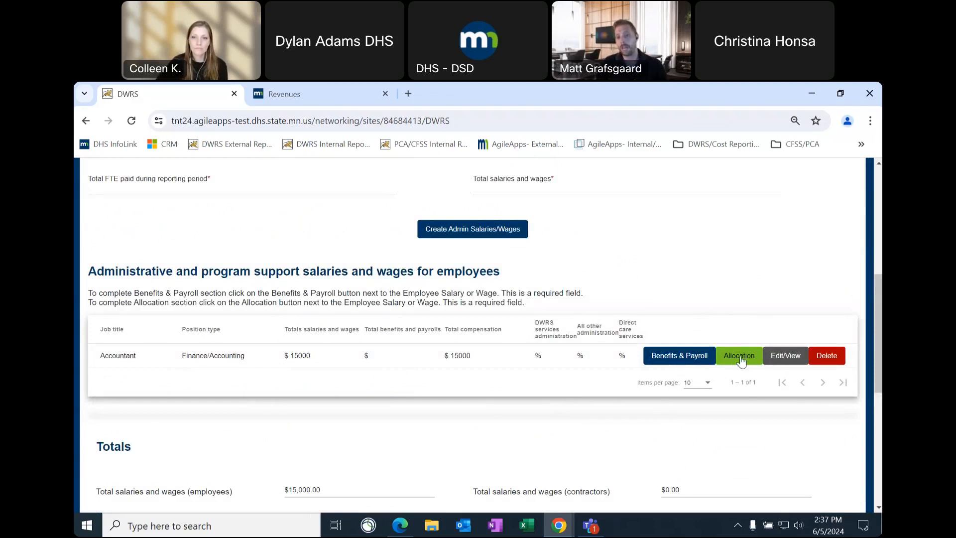
Open the benefits and payroll form for the employee Accountant and set the Health insurance amount to 1000
left_click(671, 355)
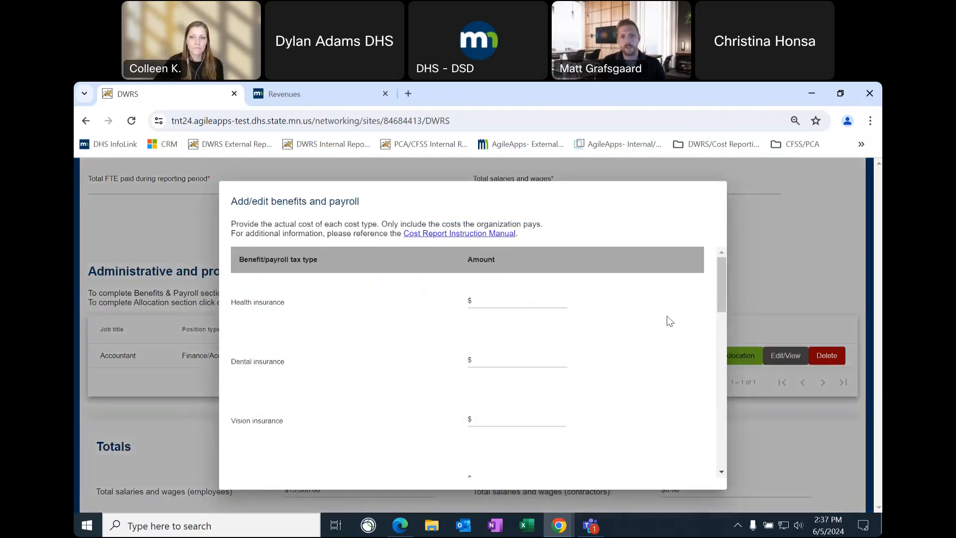
left_click(511, 306)
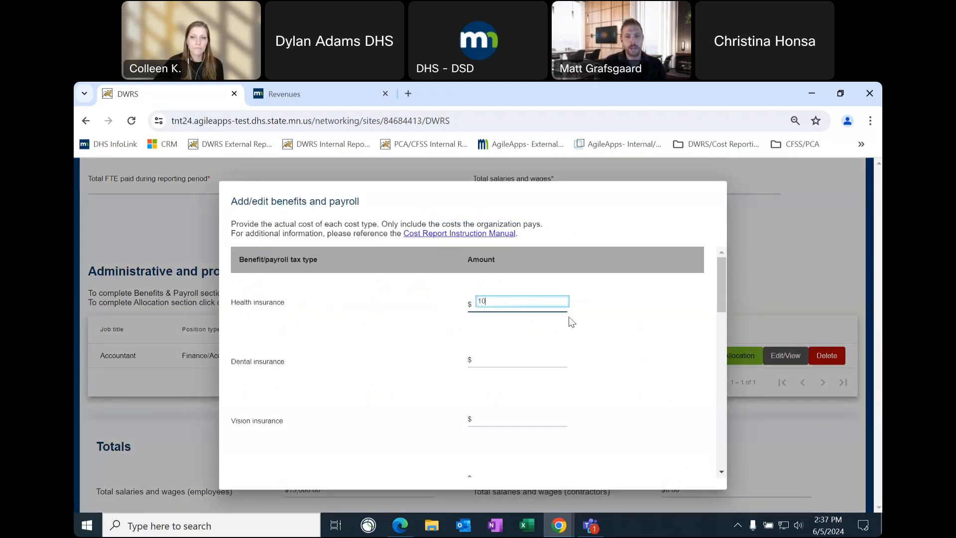
left_click(629, 368)
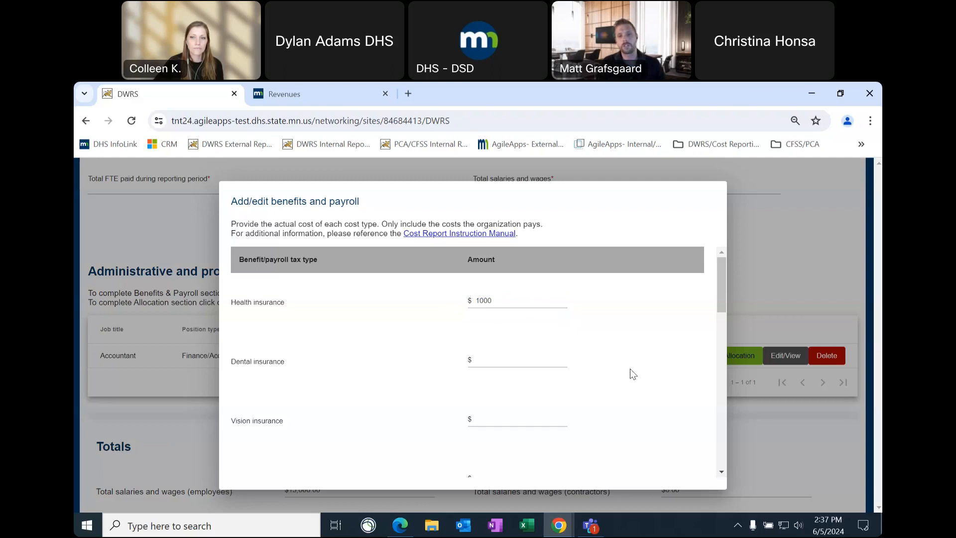
Look through the remaining benefit and payroll tax types down to the total, and save and close the form
scroll(635, 368, "down", 5)
scroll(641, 369, "down", 6)
scroll(648, 368, "up", 5)
scroll(646, 366, "up", 1)
mouse_move(722, 355)
left_mouse_down()
mouse_move(724, 279)
mouse_move(727, 350)
left_mouse_up()
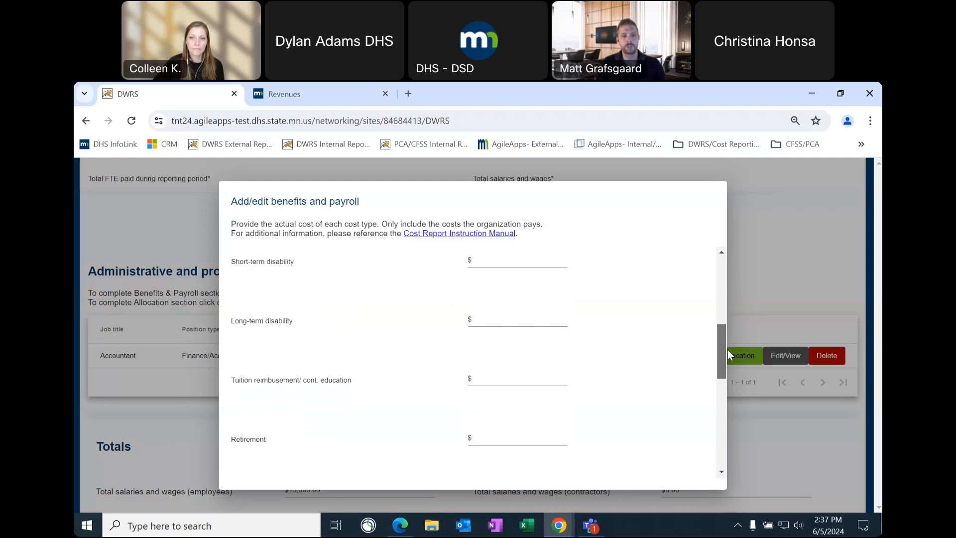
scroll(301, 413, "down", 3)
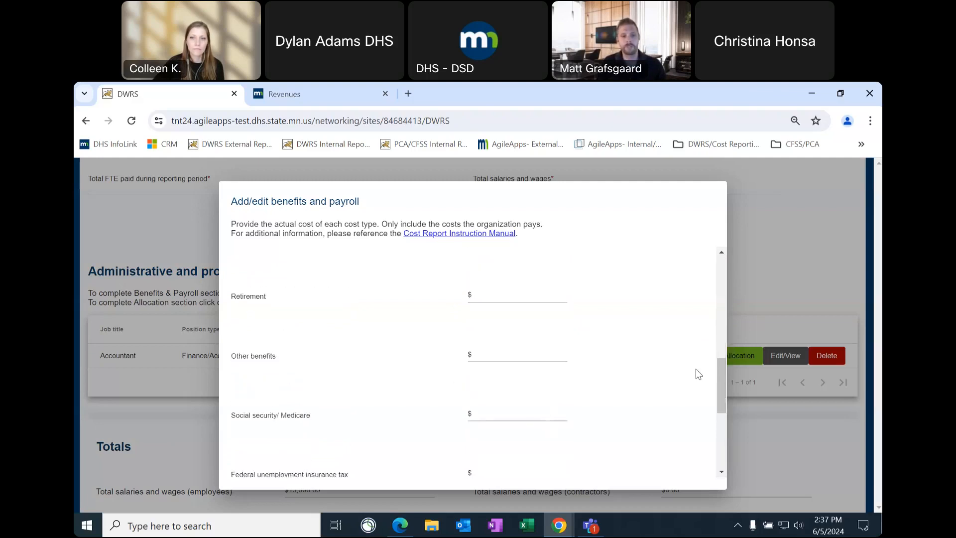
left_click_drag(720, 383, 720, 451)
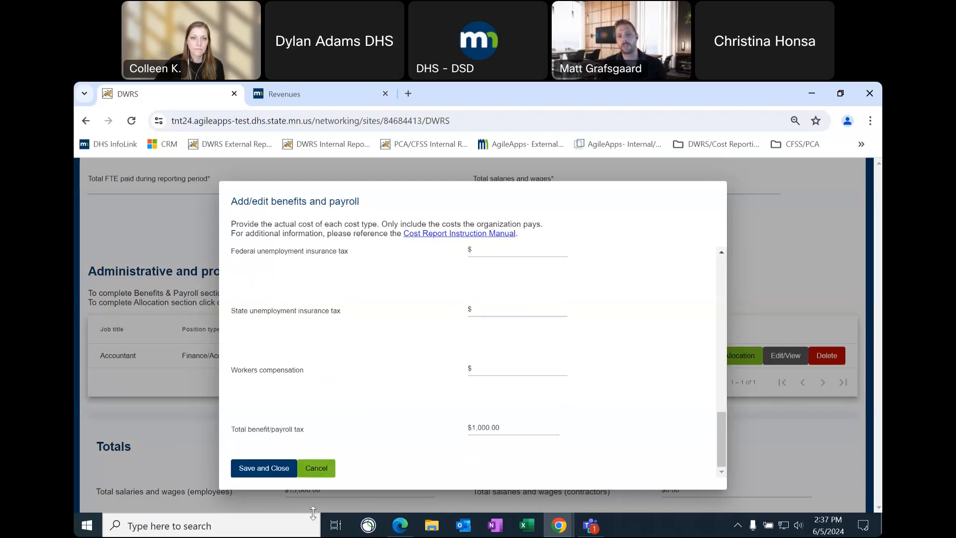
left_click(271, 469)
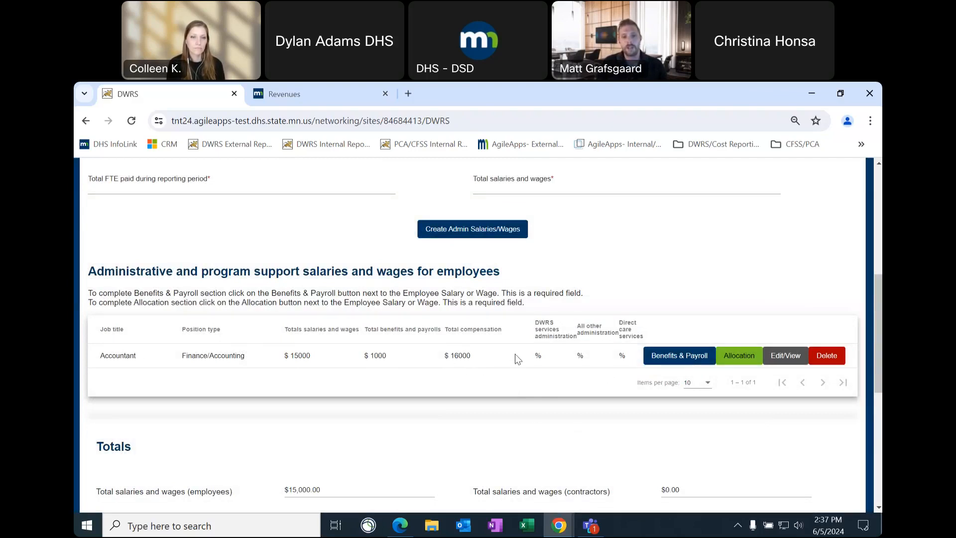
Open the allocation form for the employee Accountant and allocate 100% to DWRS services administration
left_click(741, 362)
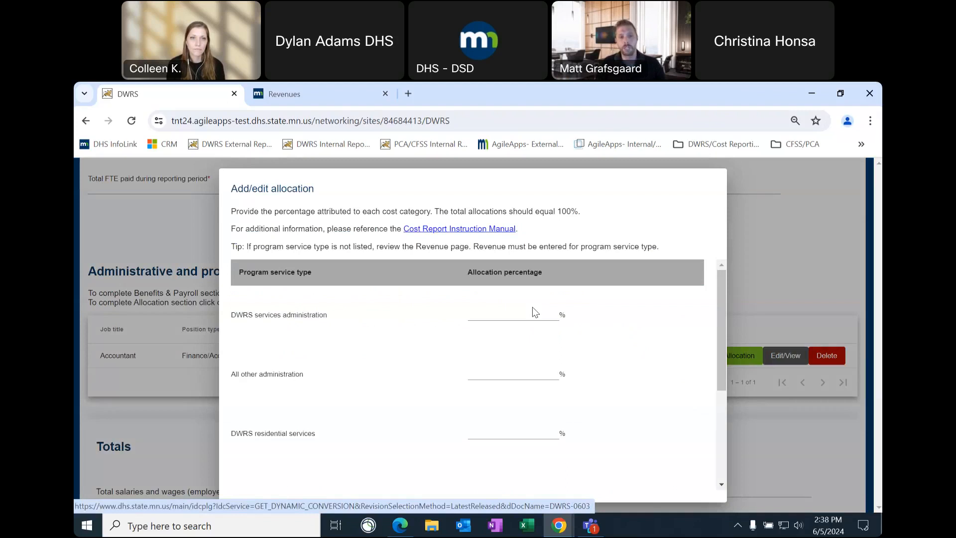
left_click(516, 314)
type("100")
left_click(608, 313)
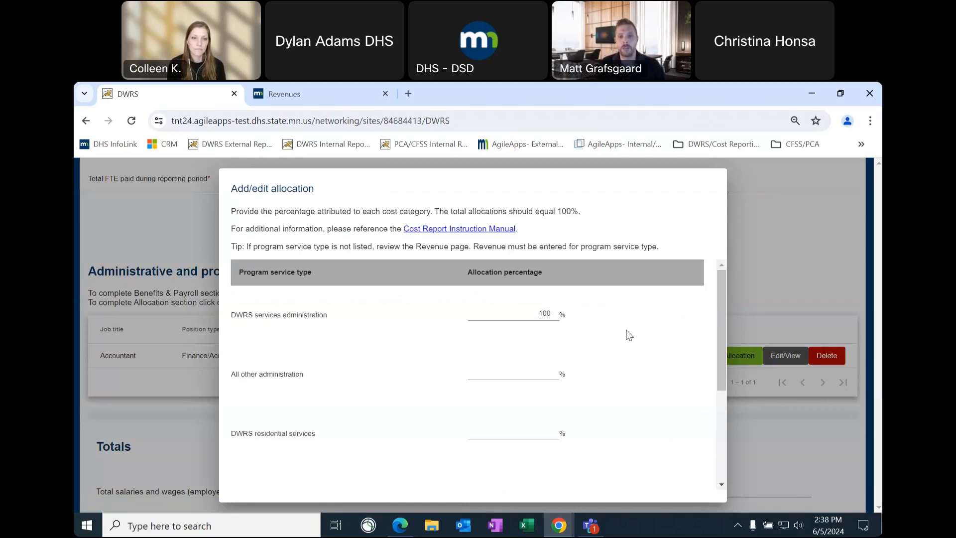
Review the other program service types and the total allocation, and save and close the allocation form
left_click_drag(719, 301, 724, 322)
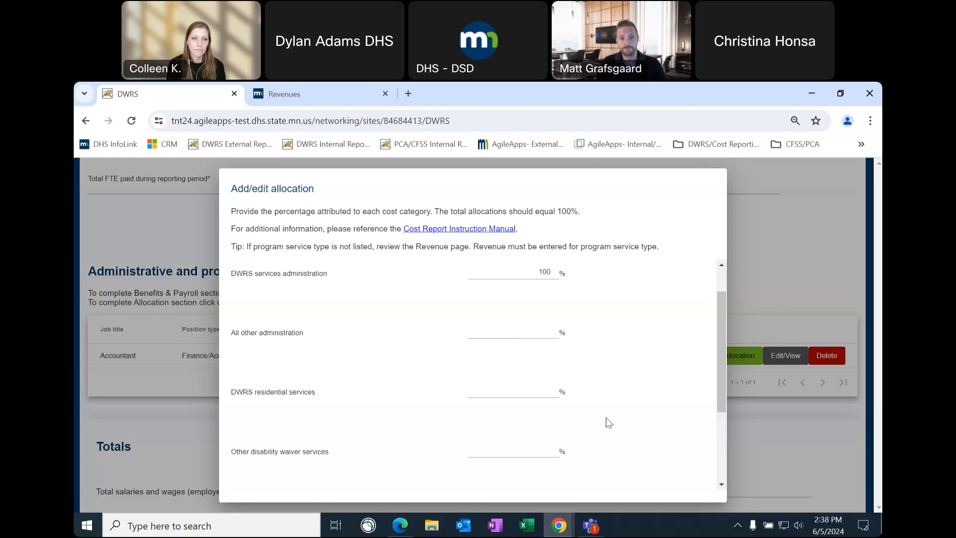
scroll(604, 412, "down", 1)
scroll(603, 408, "up", 1)
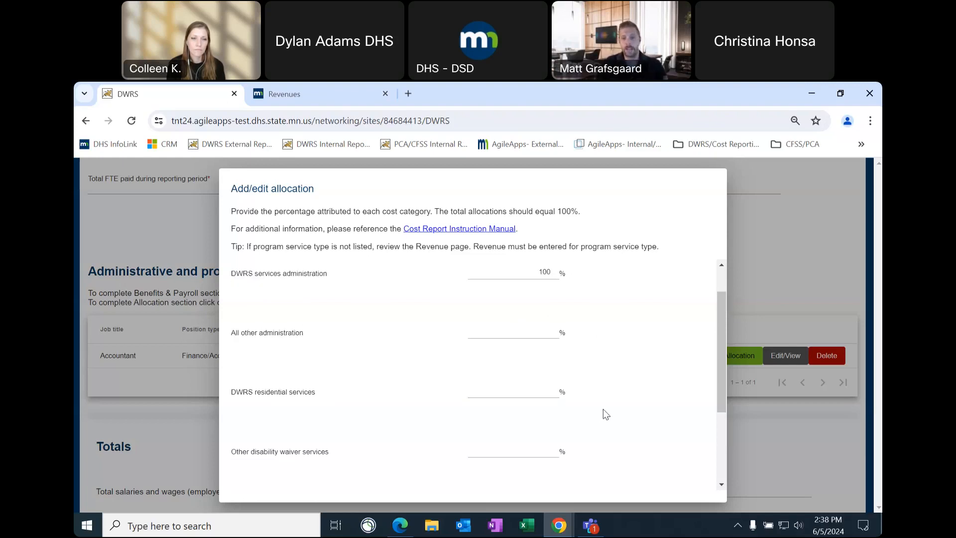
left_click_drag(719, 342, 721, 394)
scroll(721, 399, "up", 2)
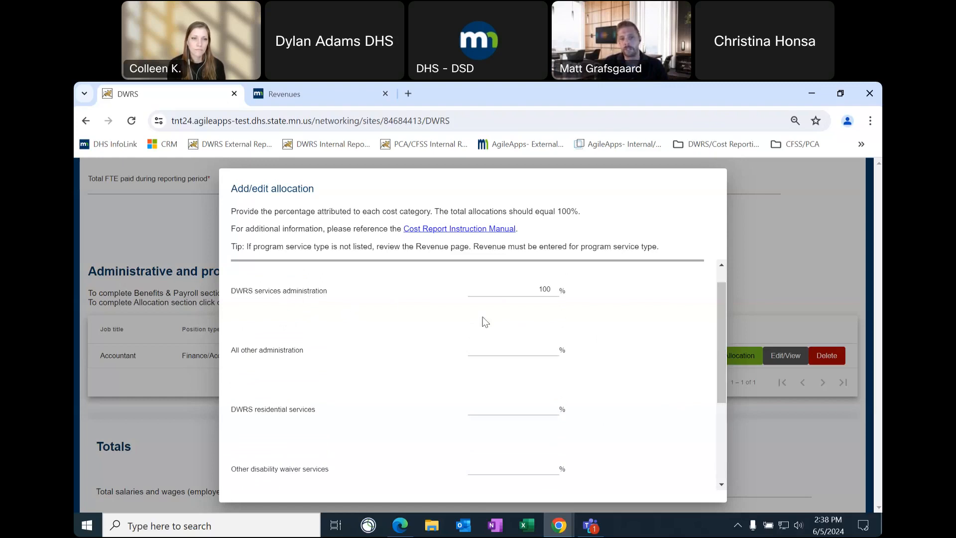
scroll(636, 397, "down", 3)
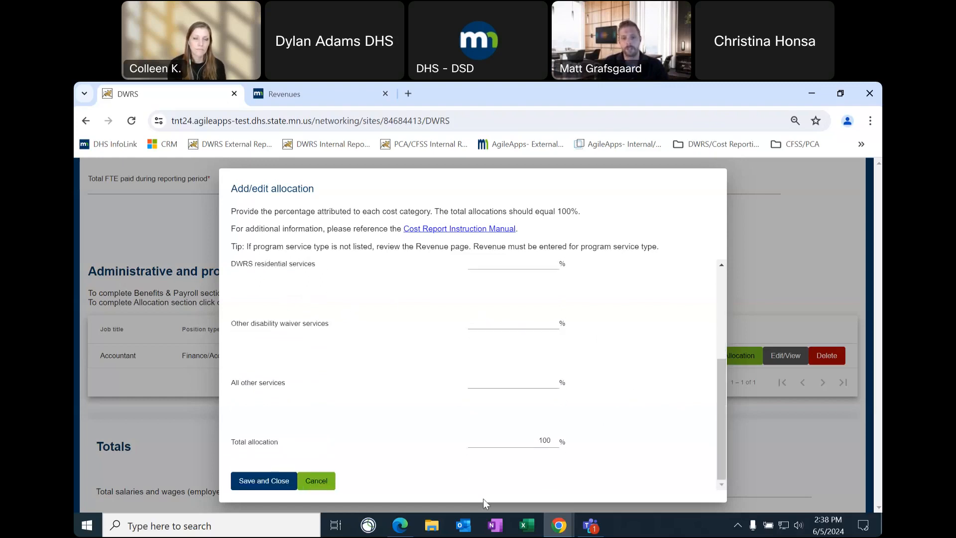
left_click(252, 484)
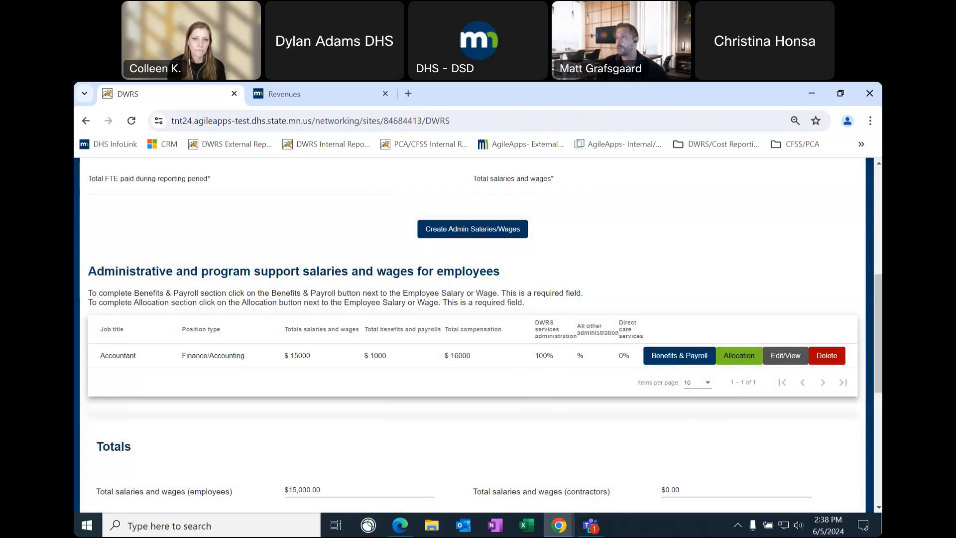
Describe the allocation methodology for administrative and program support salaries and wages as "We tracked time cards"
key("alt+Tab")
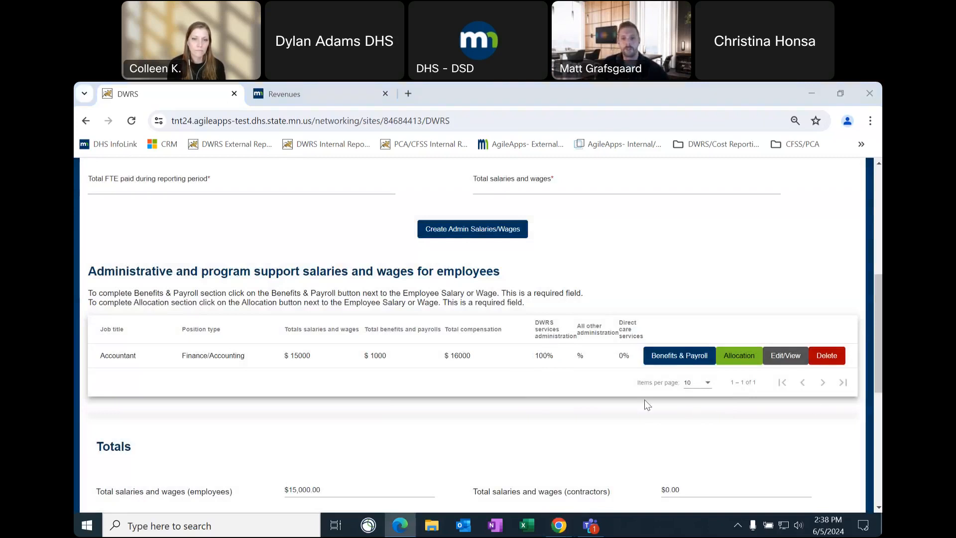
scroll(600, 410, "down", 4)
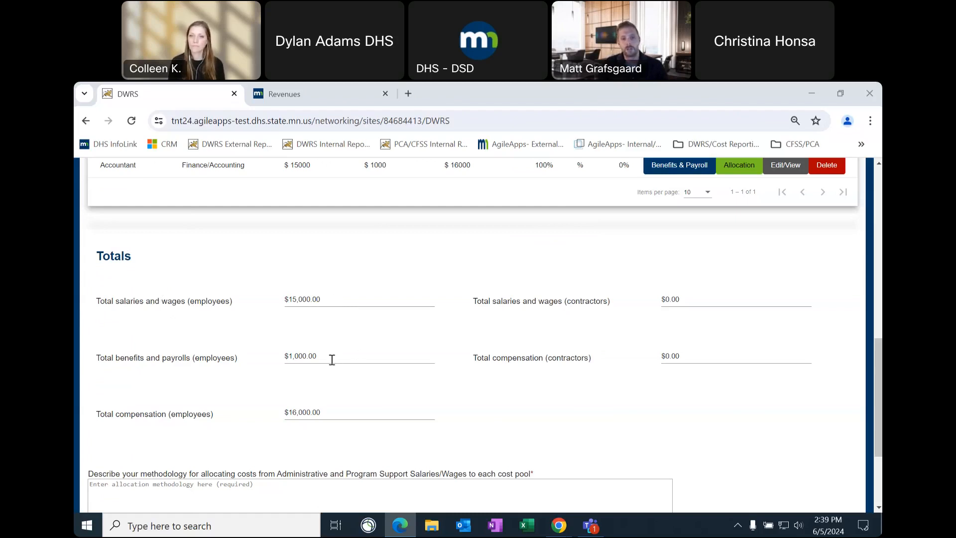
scroll(356, 360, "down", 1)
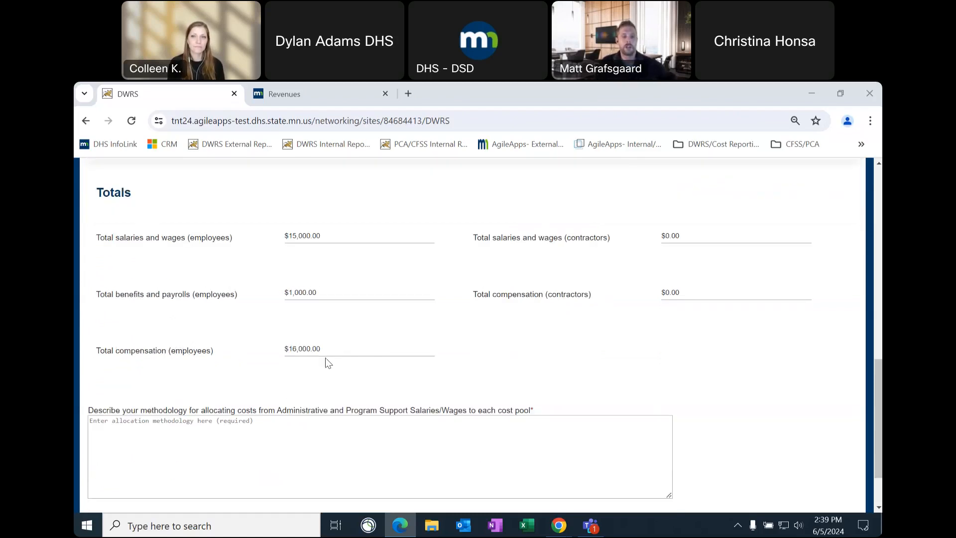
left_click(343, 414)
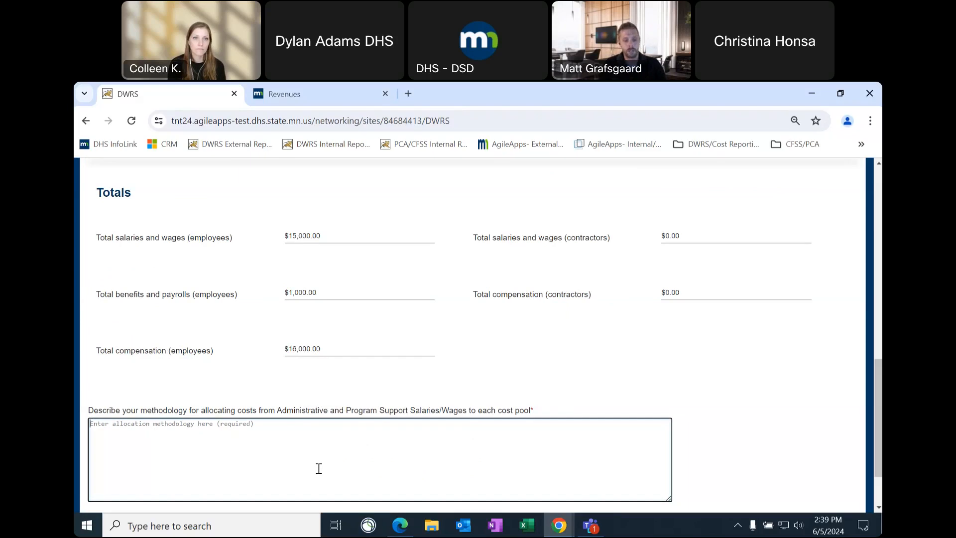
type("W")
type("e tracked ")
type("time ")
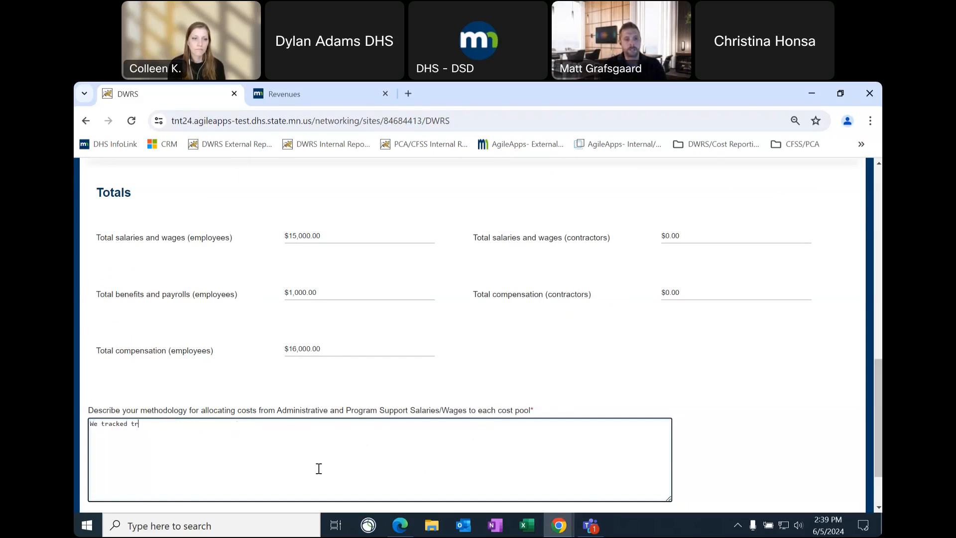
type("care")
key("BackSpace")
type("ds")
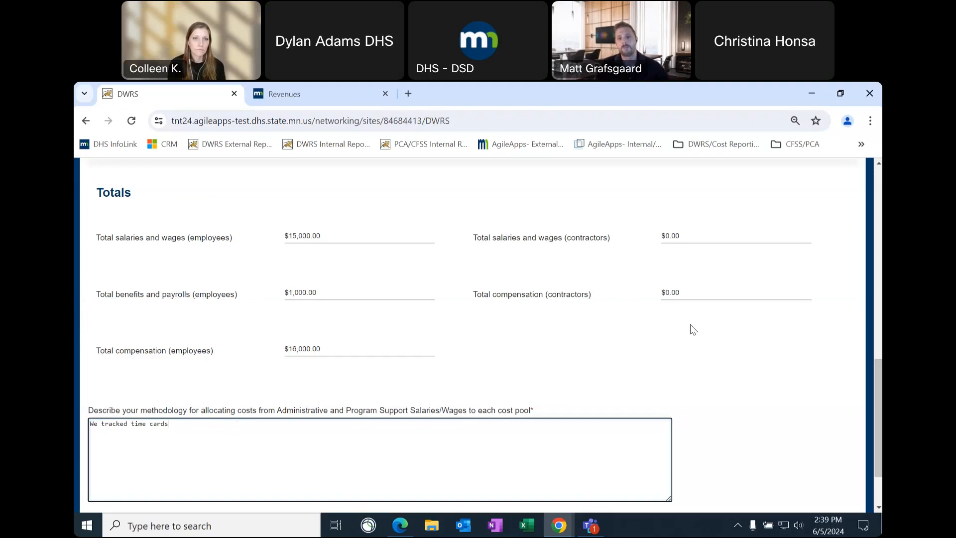
Try to save the administrative and program support salaries page and move on to the next page
scroll(716, 357, "down", 1)
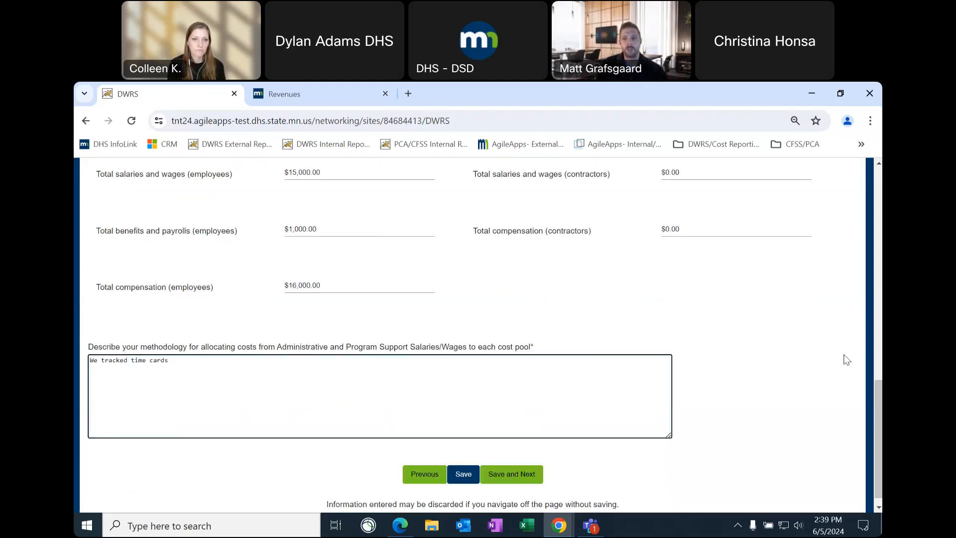
left_click_drag(876, 399, 876, 426)
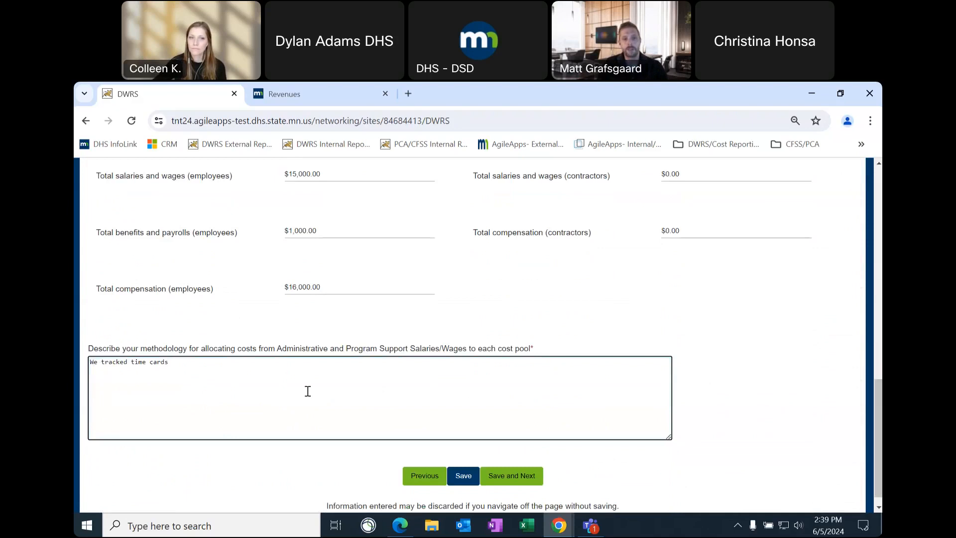
left_click(509, 479)
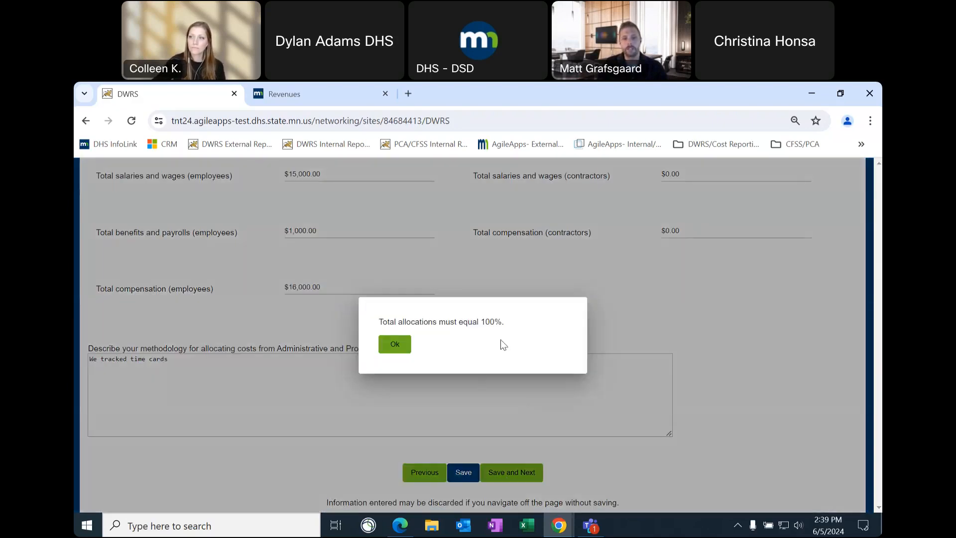
left_click(395, 344)
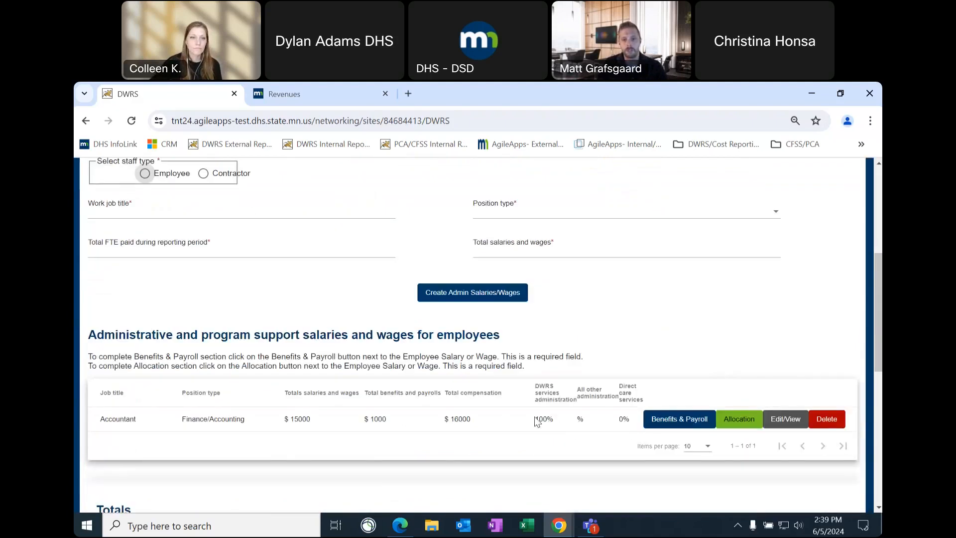
Reopen the benefits and payroll form for the employee Accountant, check it down to the total, and save and close it
left_click(677, 421)
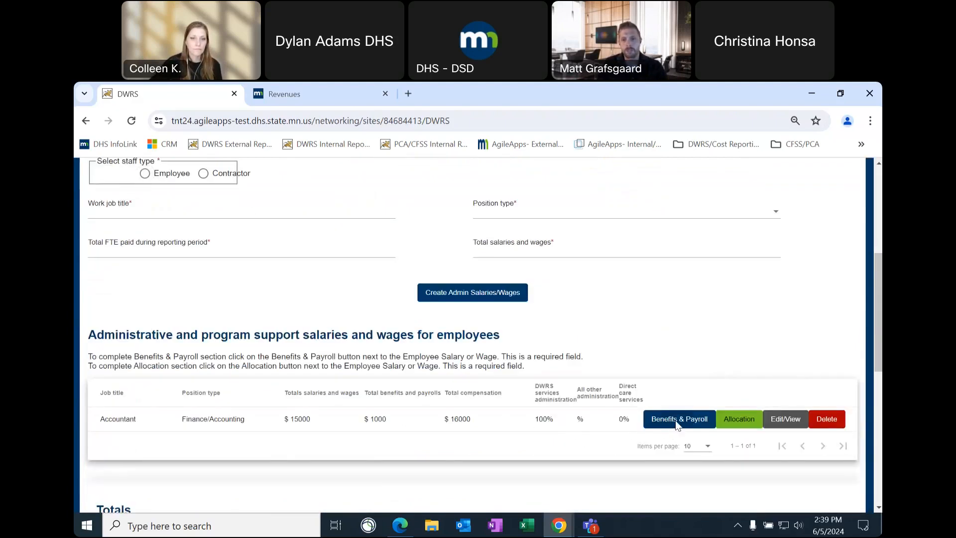
scroll(617, 410, "down", 8)
scroll(615, 415, "down", 5)
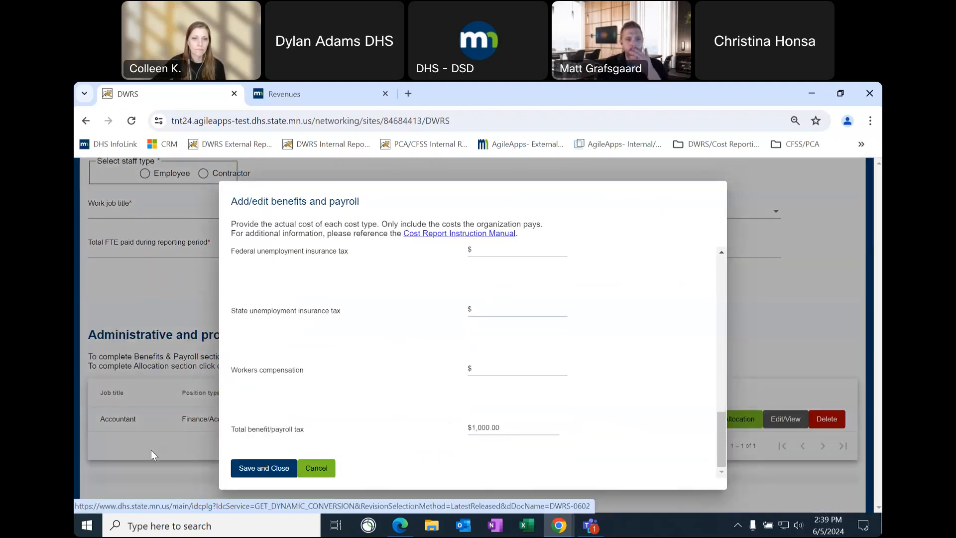
left_click(255, 468)
Reopen the employee Accountant's allocation form, re-enter 100% for DWRS services administration, and save and close it
left_click(752, 420)
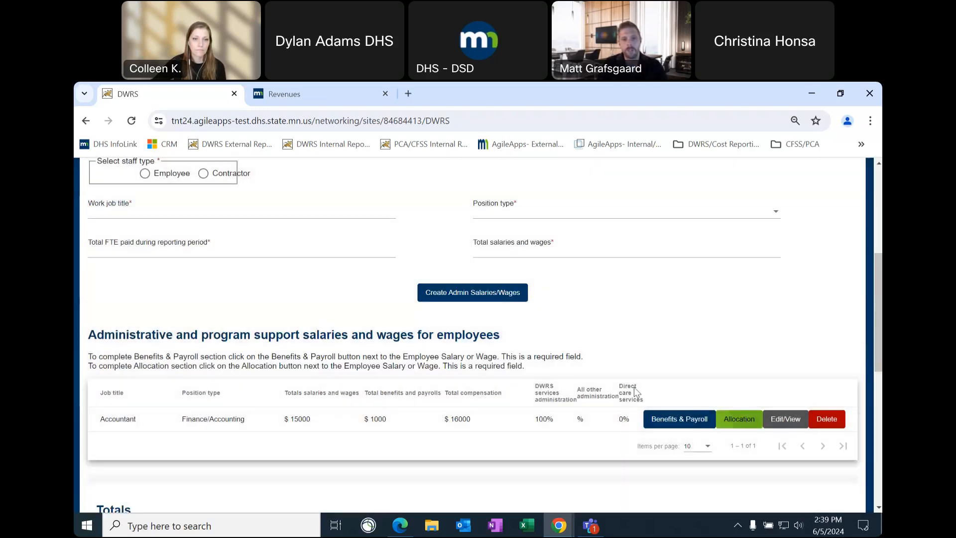
scroll(560, 329, "down", 2)
scroll(554, 320, "down", 3)
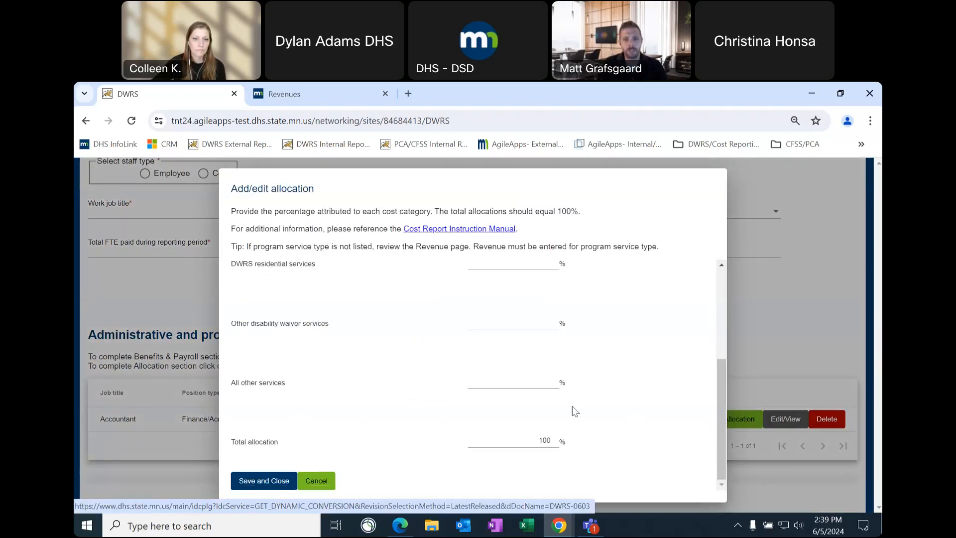
scroll(565, 386, "up", 5)
double_click(545, 313)
type("100")
scroll(604, 367, "down", 5)
left_click(256, 482)
Try again to save the administrative salaries page and continue to the next section
scroll(405, 412, "down", 8)
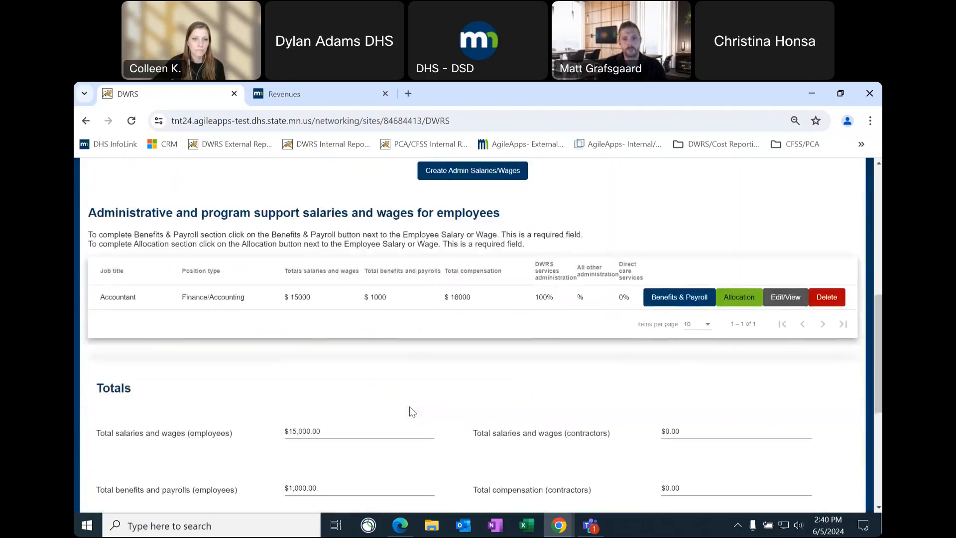
left_click(502, 458)
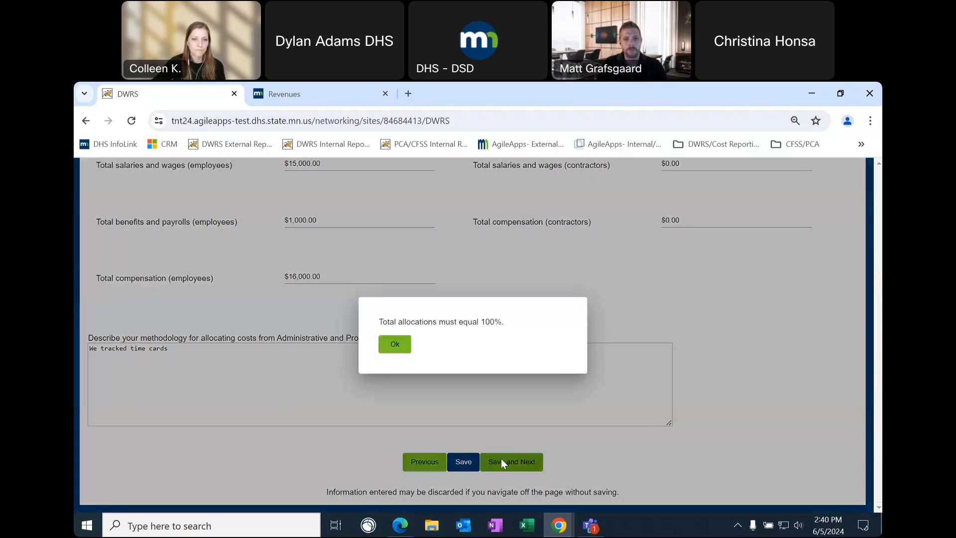
left_click(404, 351)
Delete the Accountant entry from the administrative and program support salaries and wages for employees
scroll(689, 362, "down", 3)
scroll(646, 421, "down", 3)
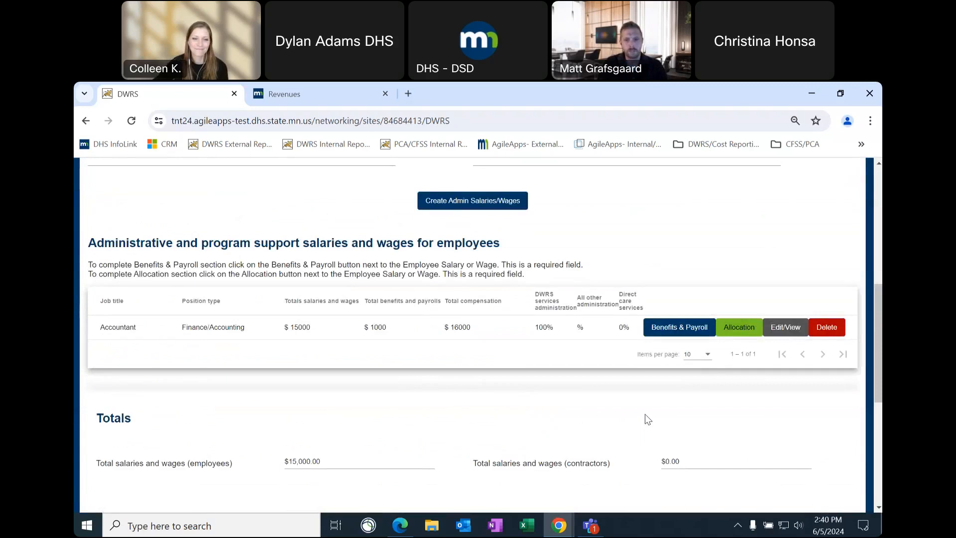
scroll(643, 414, "up", 2)
scroll(640, 410, "down", 1)
scroll(639, 404, "up", 2)
scroll(647, 413, "down", 2)
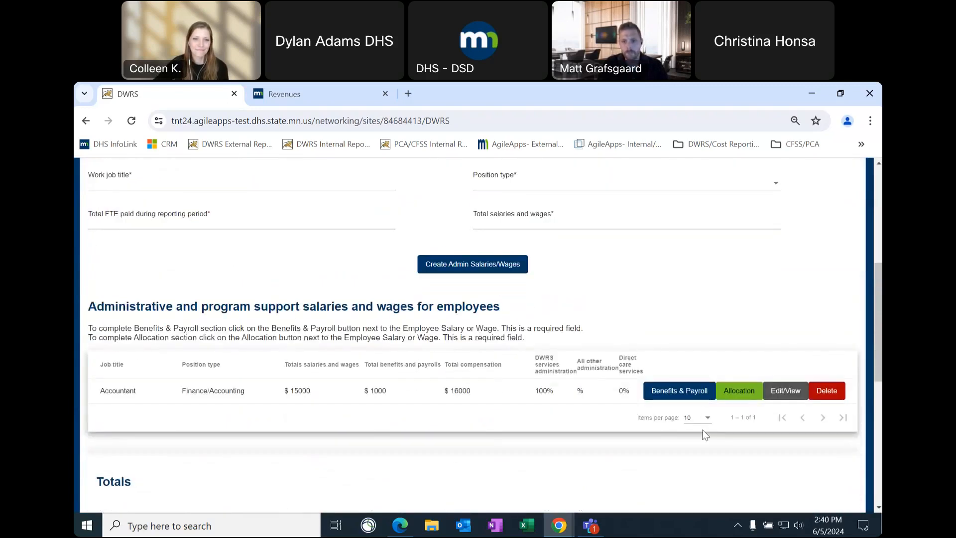
left_click(823, 392)
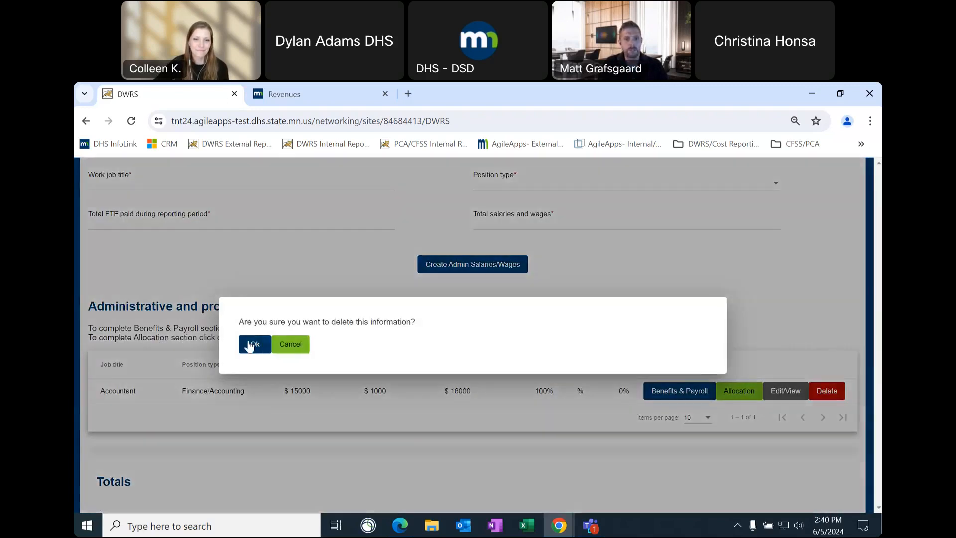
left_click(255, 344)
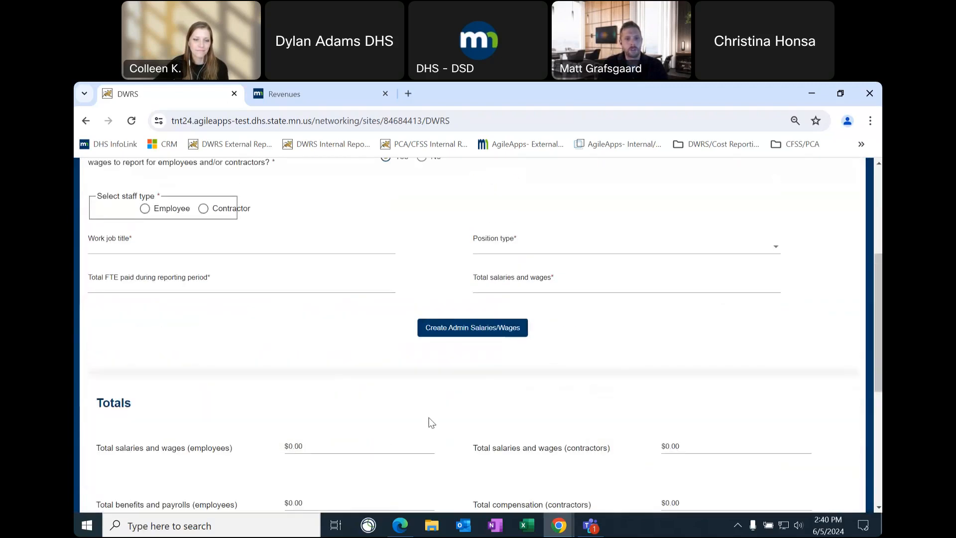
Create a contractor entry with job title Accountant, position type Finance/Accounting, 1 FTE, and total salaries and wages of 15000
left_click(202, 401)
scroll(299, 349, "down", 3)
left_click(241, 311)
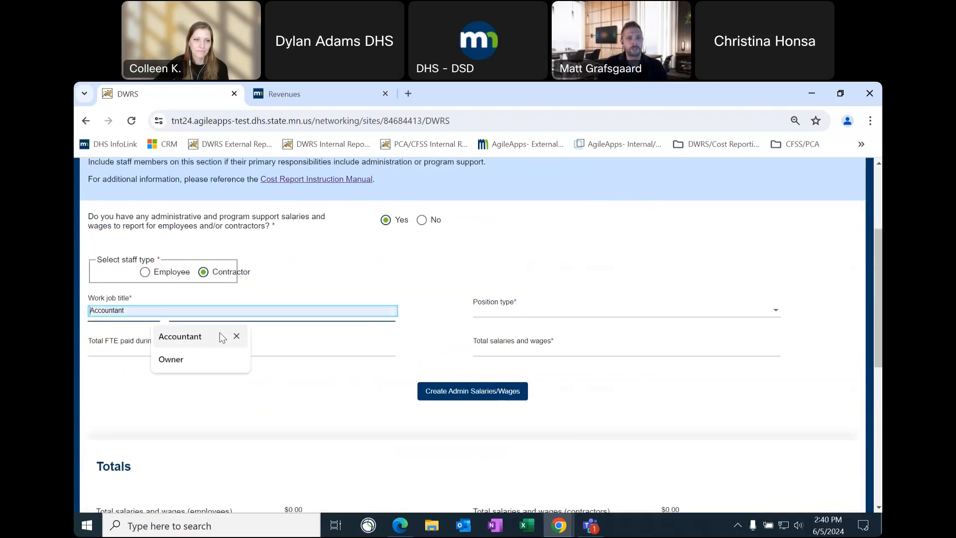
left_click(222, 337)
left_click(617, 312)
left_click(551, 396)
left_click(222, 350)
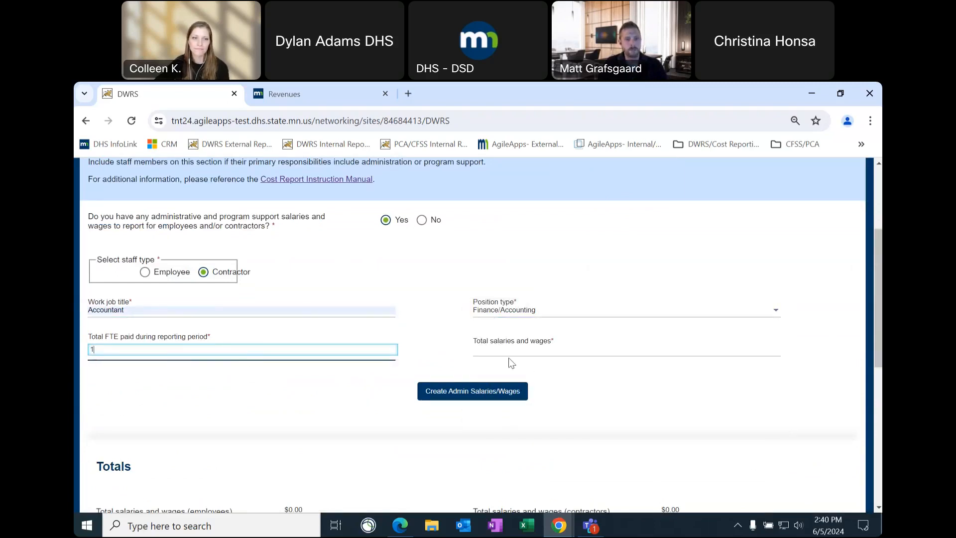
left_click(565, 349)
left_click(603, 377)
scroll(599, 384, "down", 1)
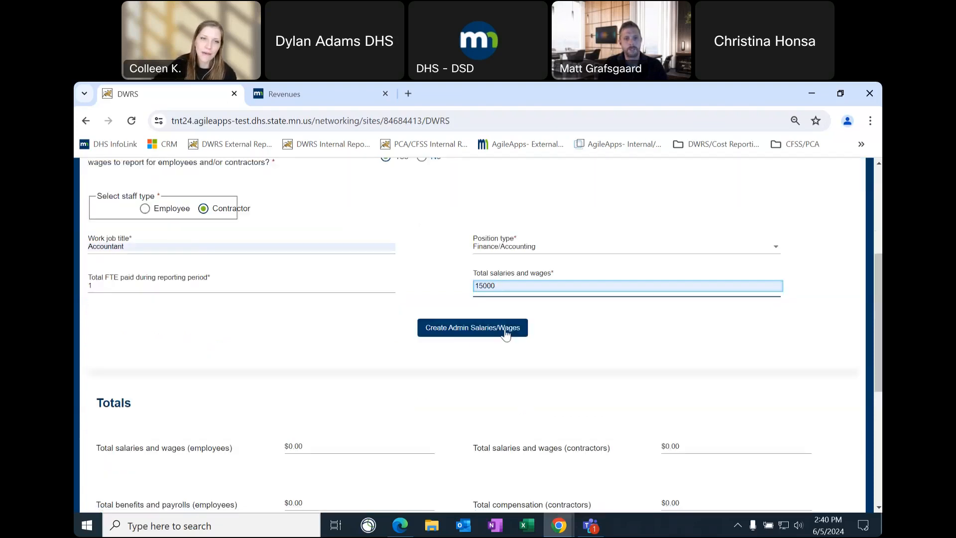
left_click(504, 332)
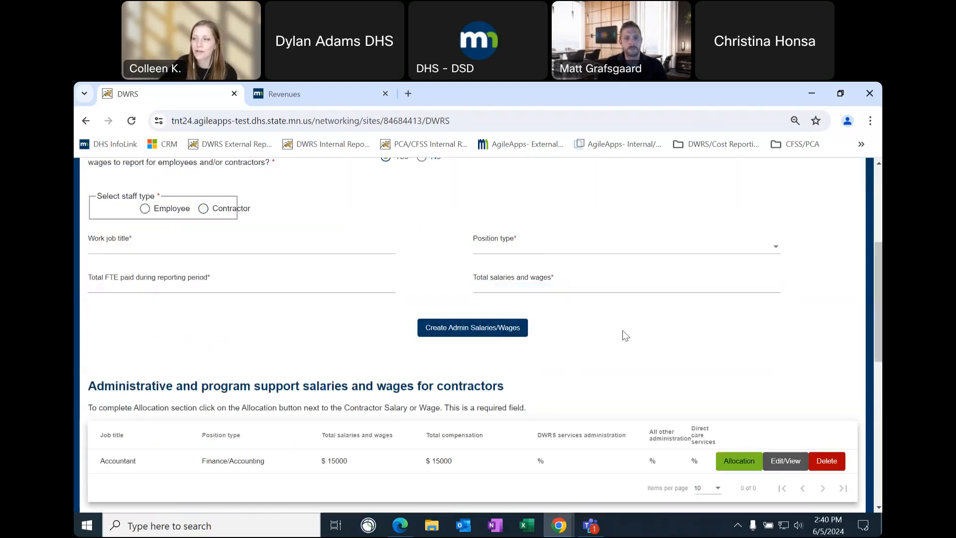
Allocate 100% of the contractor Accountant to DWRS services administration, and save and close the allocation form
scroll(626, 336, "down", 2)
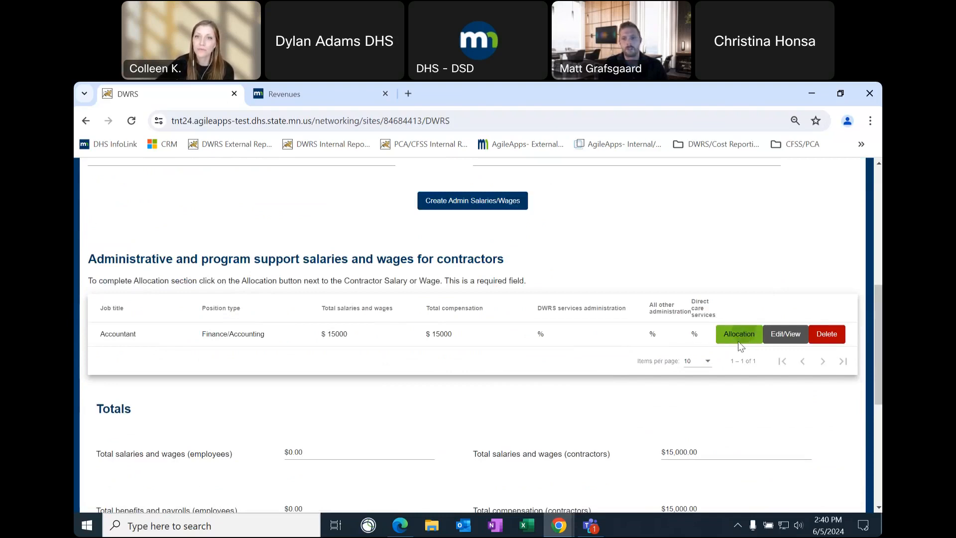
left_click(739, 334)
left_click(518, 314)
type("100")
left_click(647, 372)
scroll(653, 378, "down", 3)
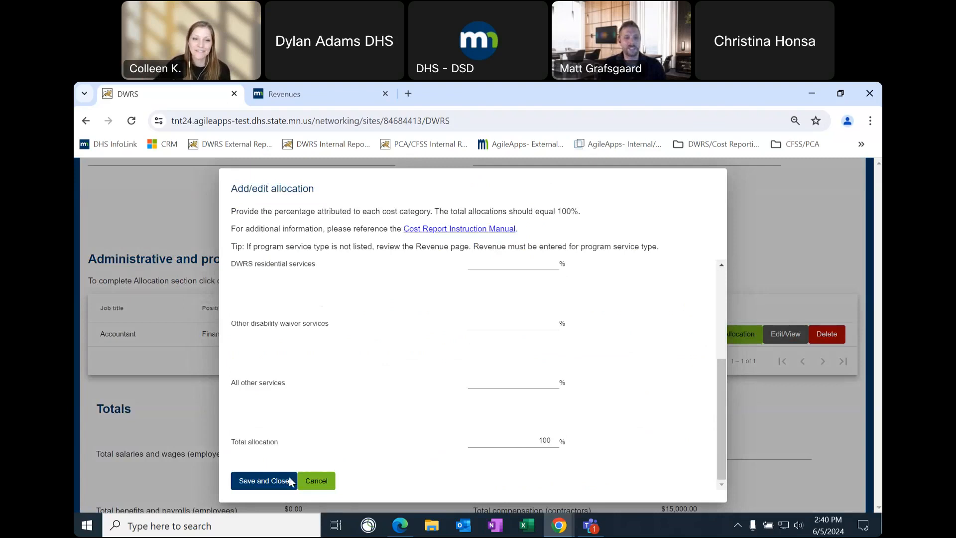
left_click(289, 481)
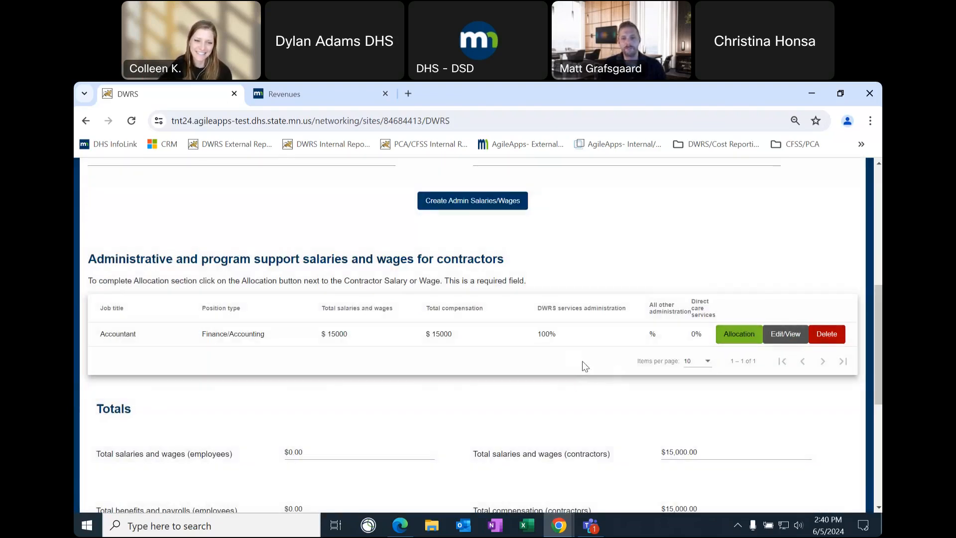
Save the administrative and program support salaries page and continue to the direct care staff page
scroll(581, 360, "down", 1)
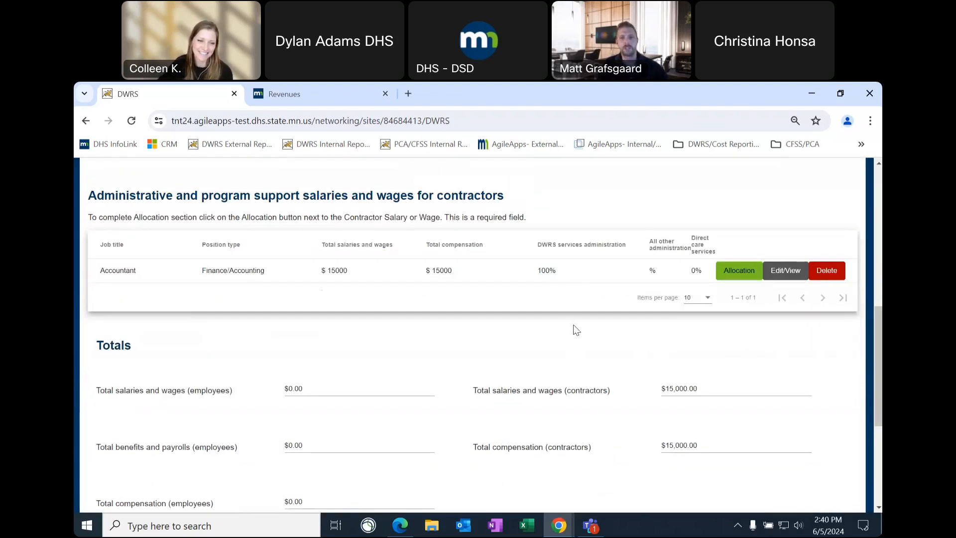
scroll(575, 330, "down", 4)
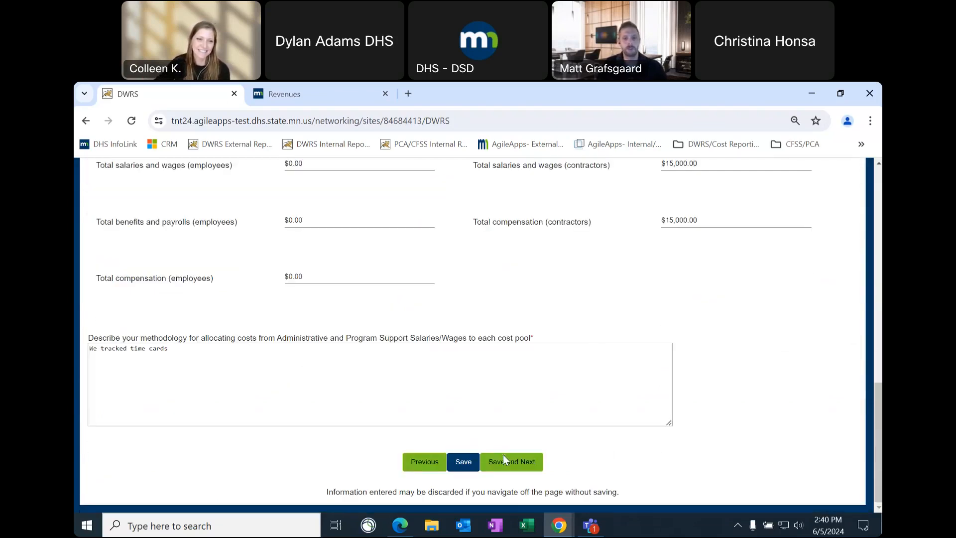
left_click(504, 461)
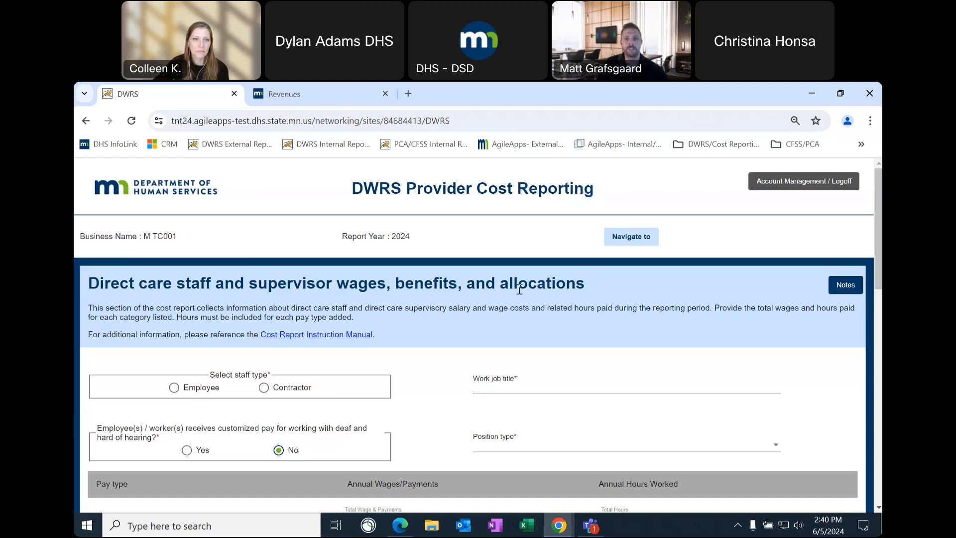
Look through the direct care staff and supervisor wages form, including the staff type choices and the table of employee entries
scroll(644, 288, "down", 1)
scroll(644, 287, "down", 1)
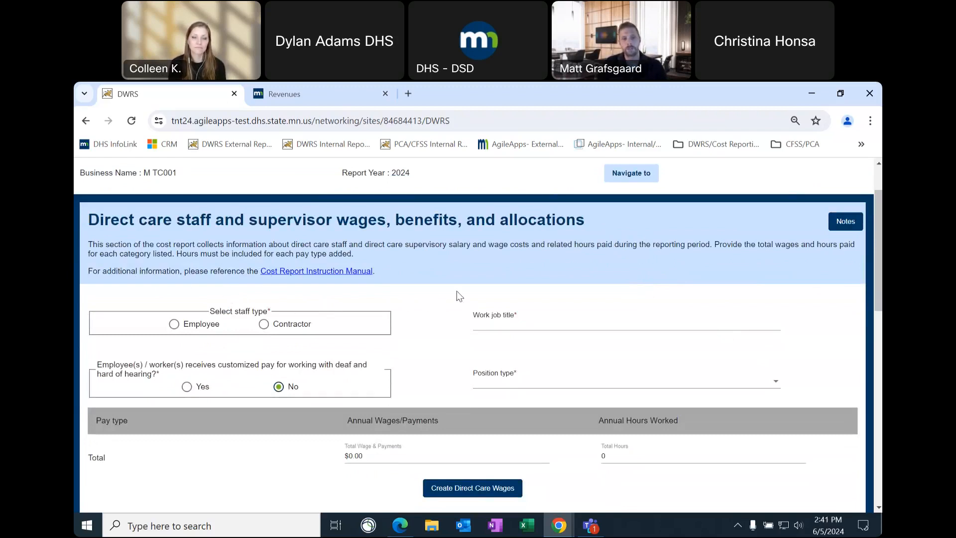
scroll(456, 291, "down", 3)
scroll(451, 277, "up", 2)
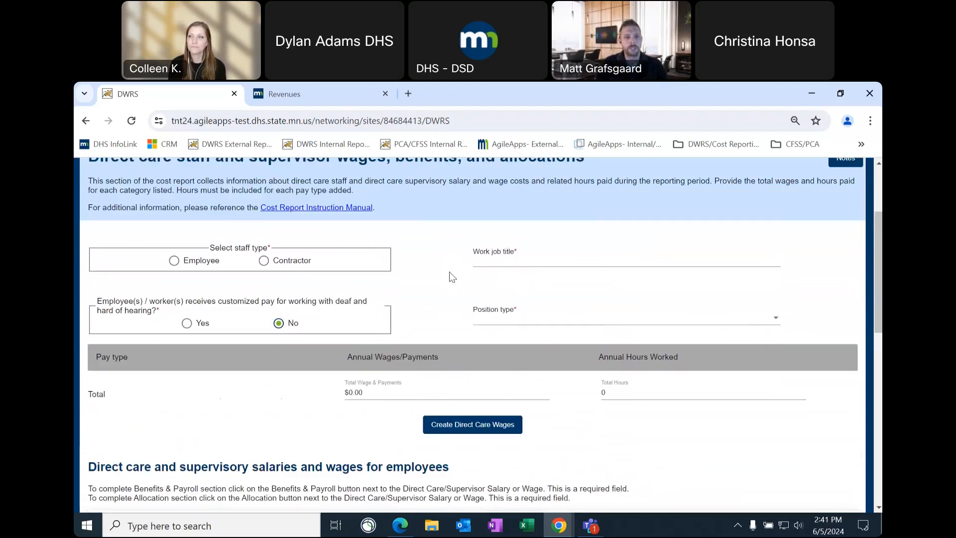
scroll(449, 273, "down", 2)
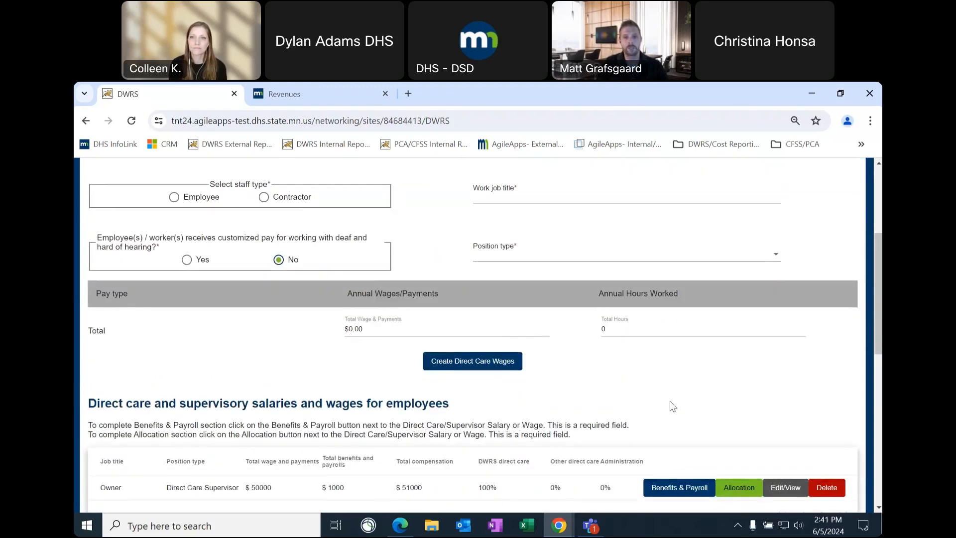
scroll(672, 405, "up", 2)
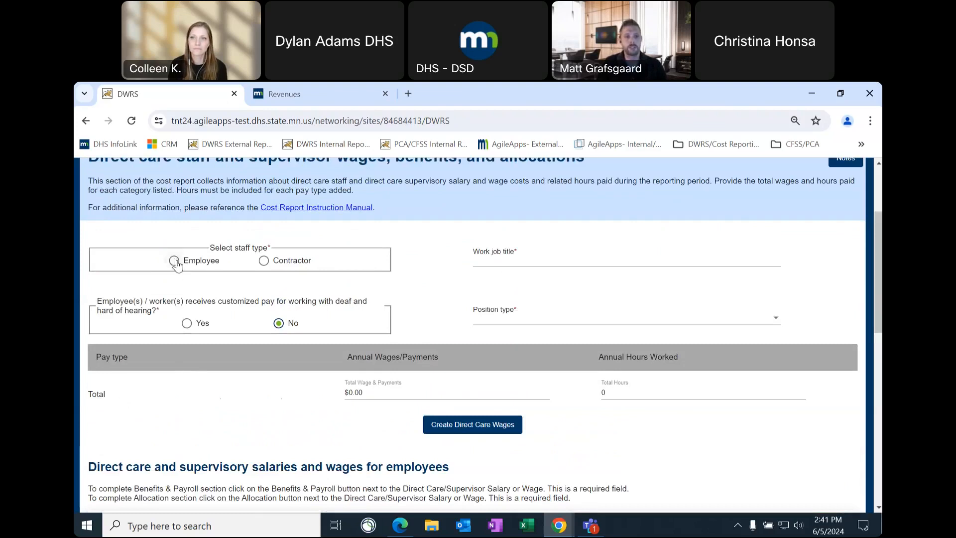
left_click(174, 261)
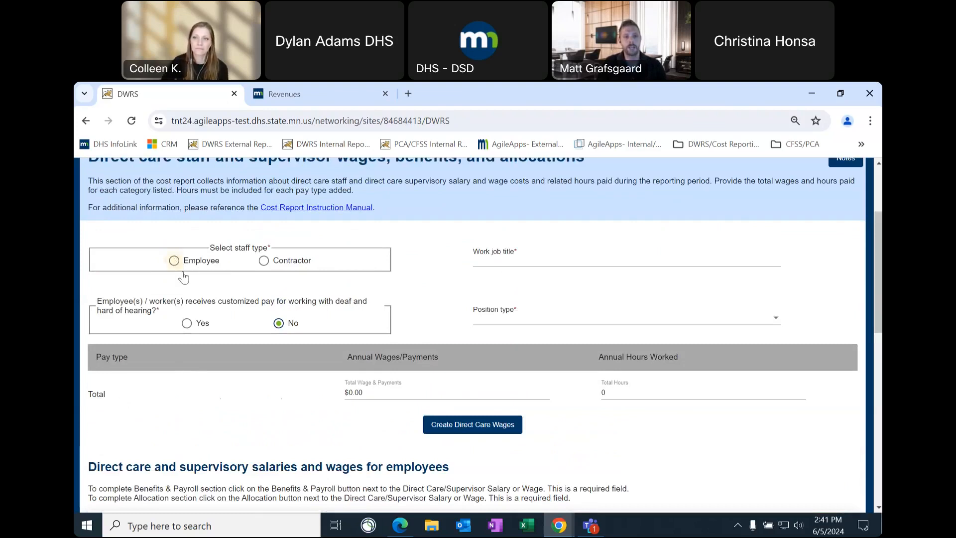
Set up a direct care employee entry with work job title Owner and position type Direct Care Supervisor
left_click(536, 259)
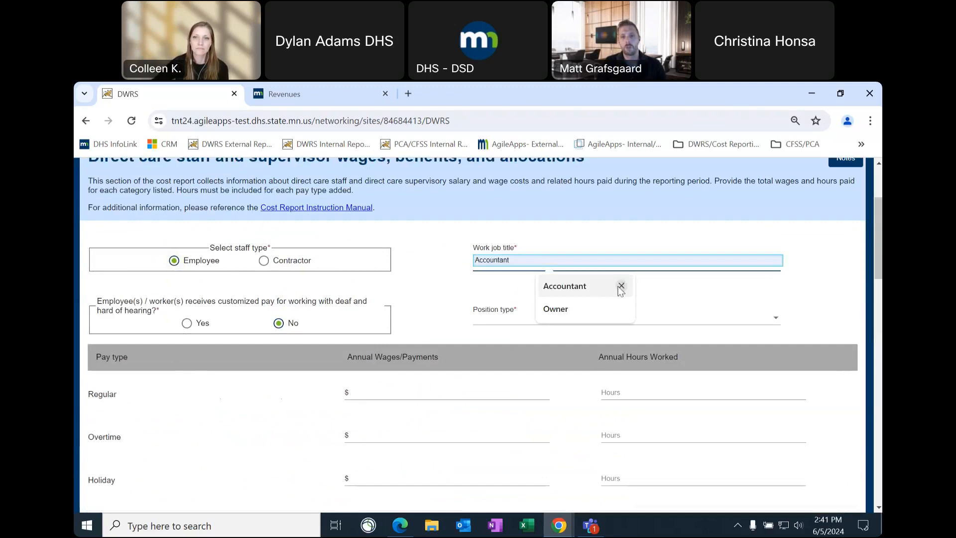
left_click(618, 308)
left_click(838, 257)
scroll(839, 262, "down", 1)
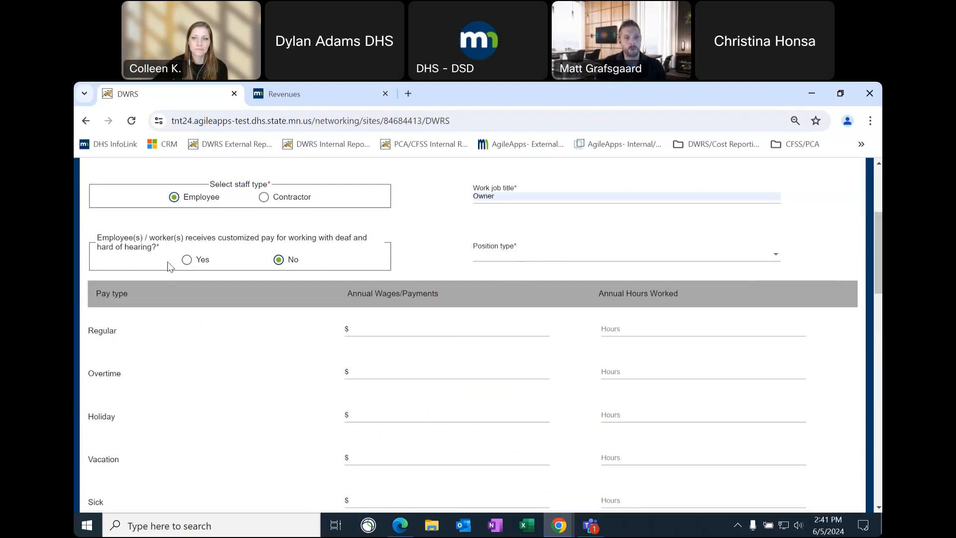
left_click(524, 263)
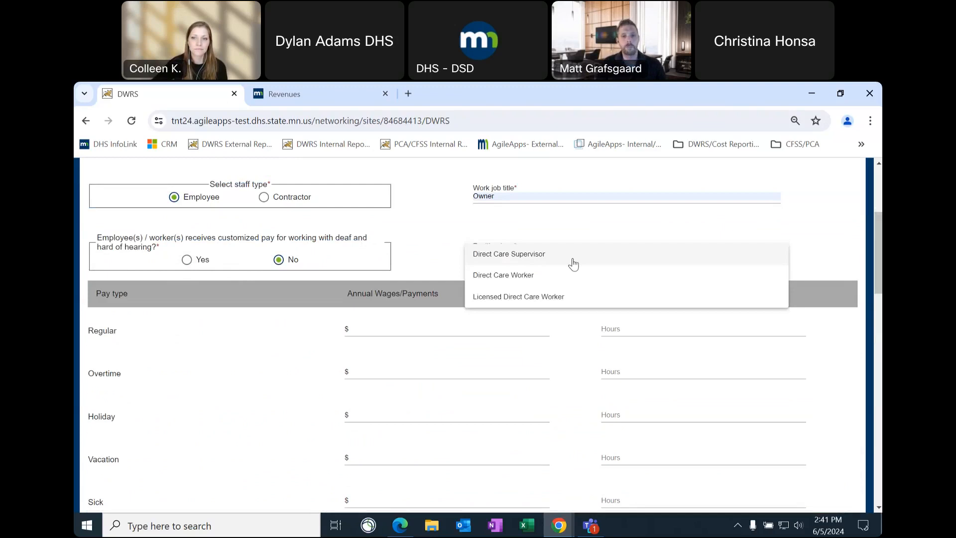
left_click(573, 264)
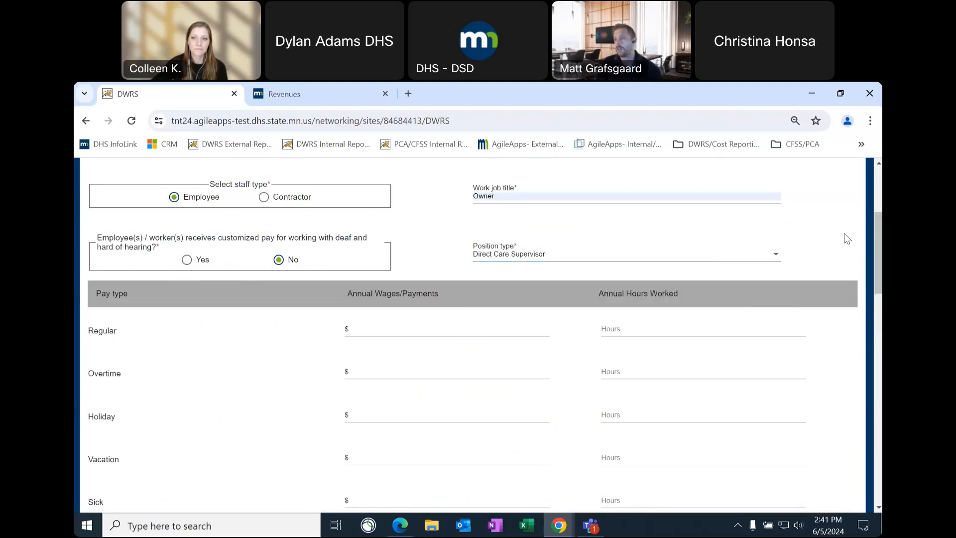
Enter regular pay of 50000 in annual wages and 2040 annual hours worked for the Owner
scroll(844, 232, "down", 1)
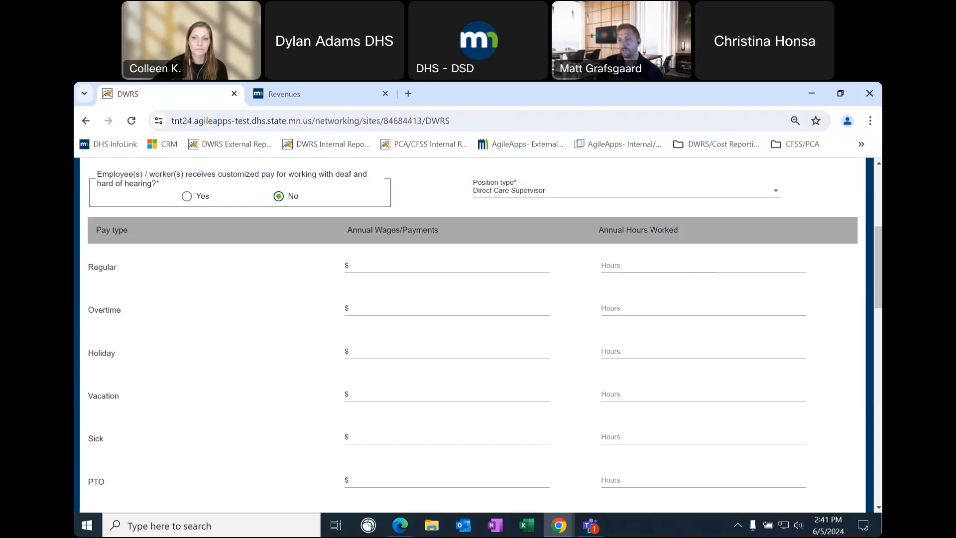
left_click(466, 265)
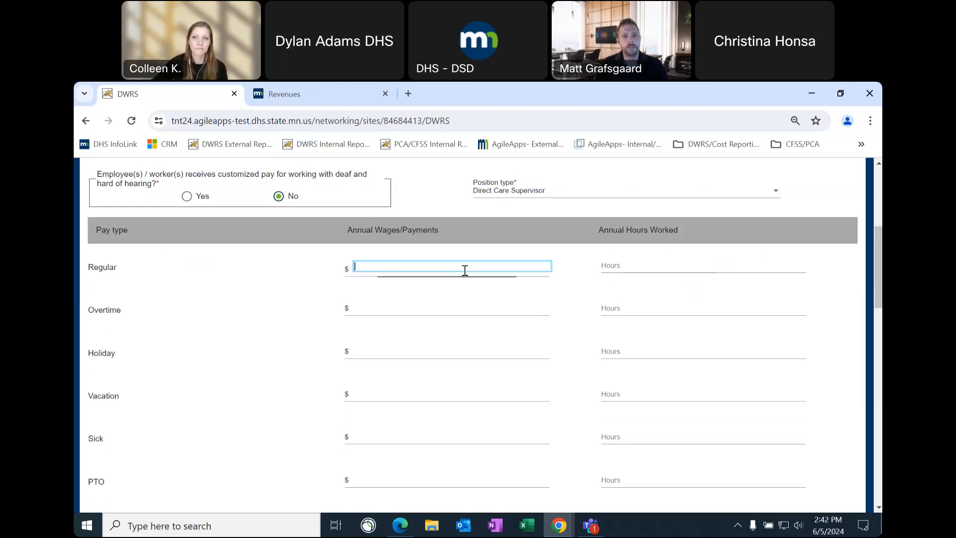
type("50000")
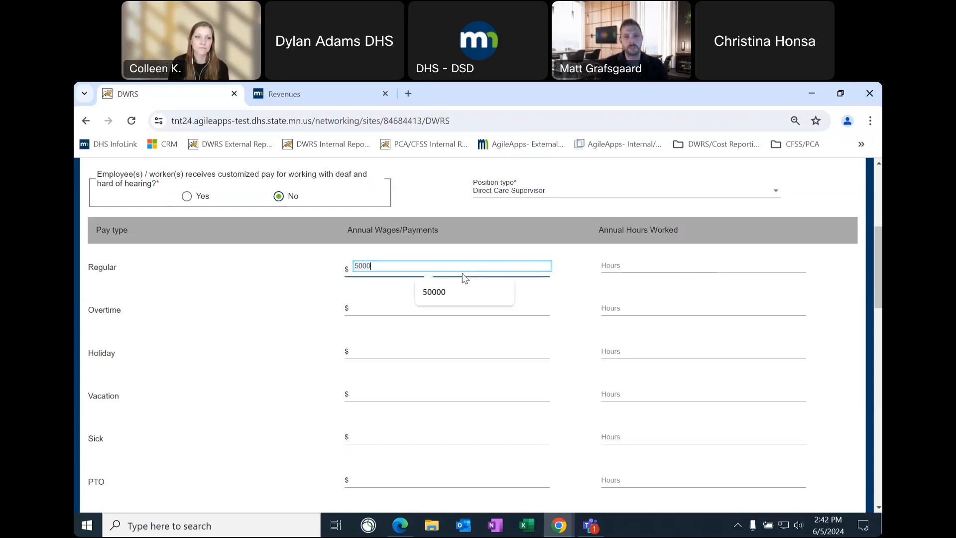
left_click(569, 297)
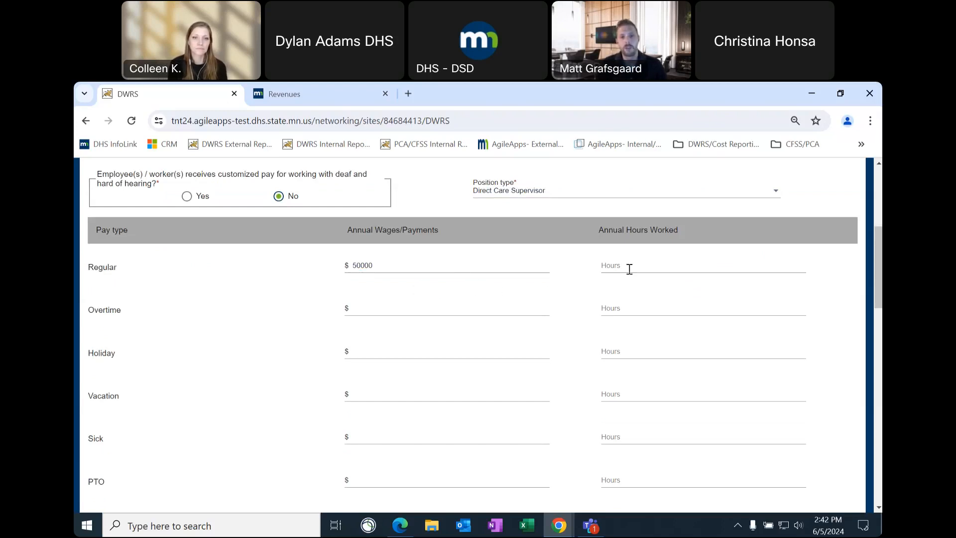
left_click(630, 266)
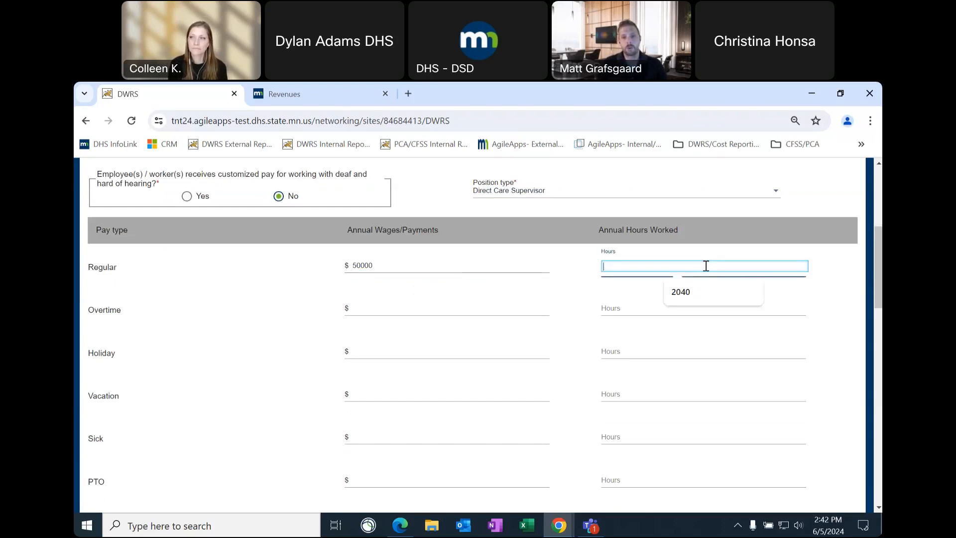
left_click(692, 296)
left_click(573, 290)
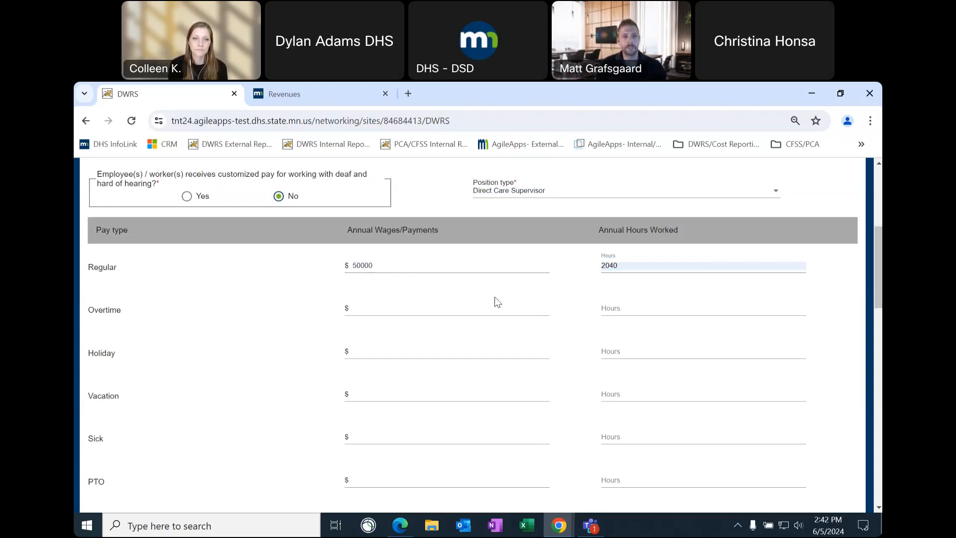
left_click(476, 267)
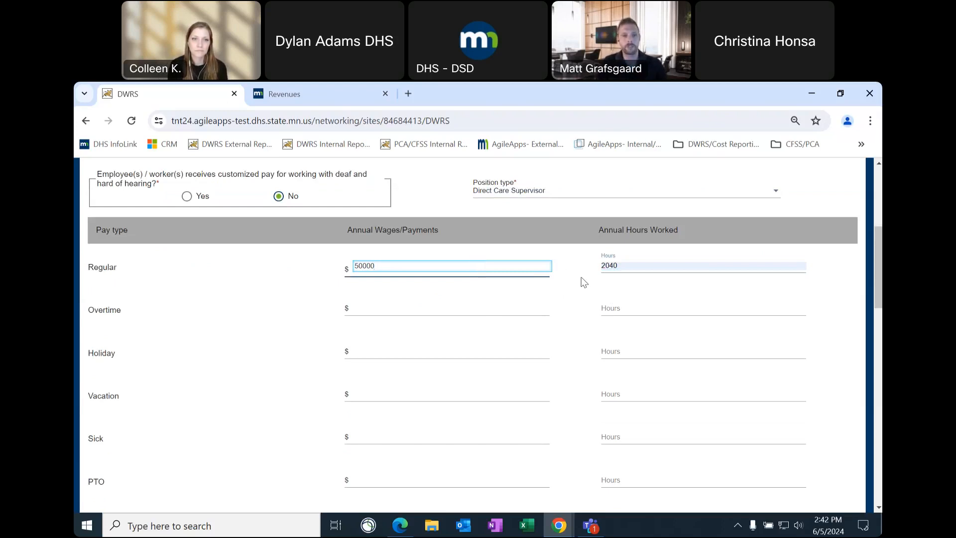
left_click(561, 299)
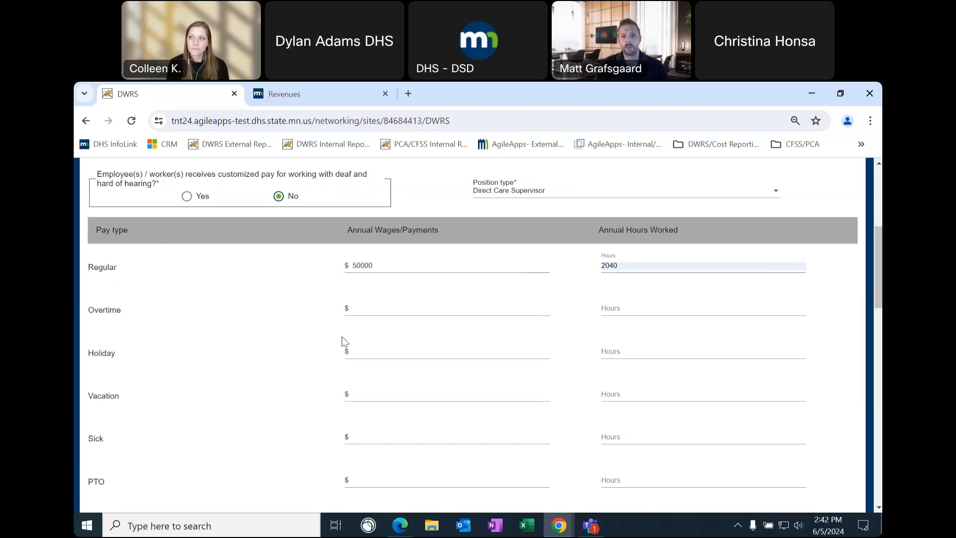
Leave the remaining pay types blank and create the Owner's direct care wages entry
scroll(401, 369, "down", 1)
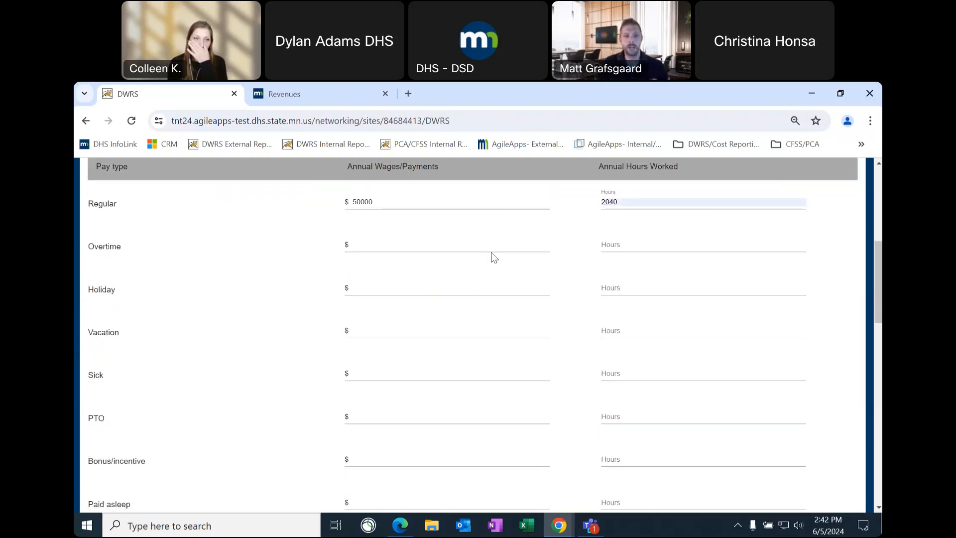
left_click_drag(881, 258, 881, 312)
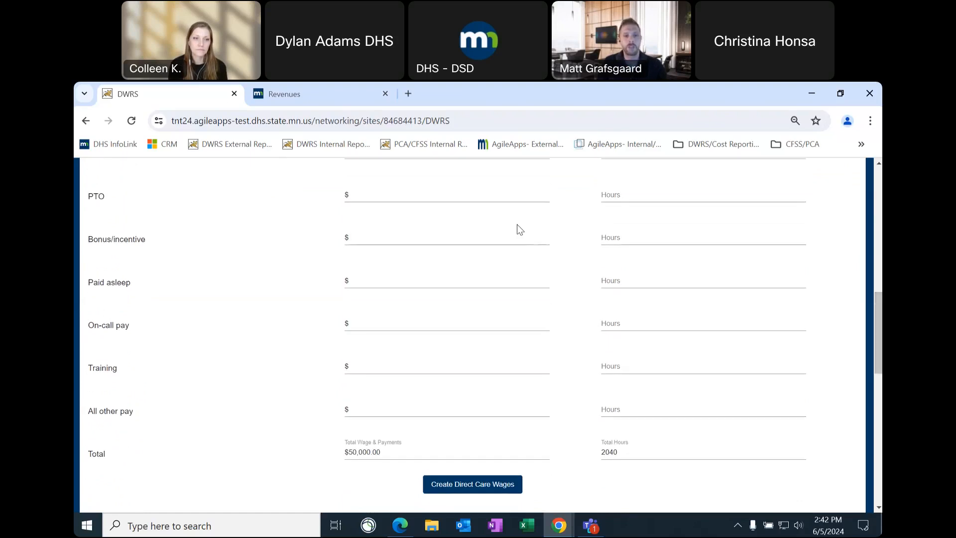
scroll(407, 326, "down", 3)
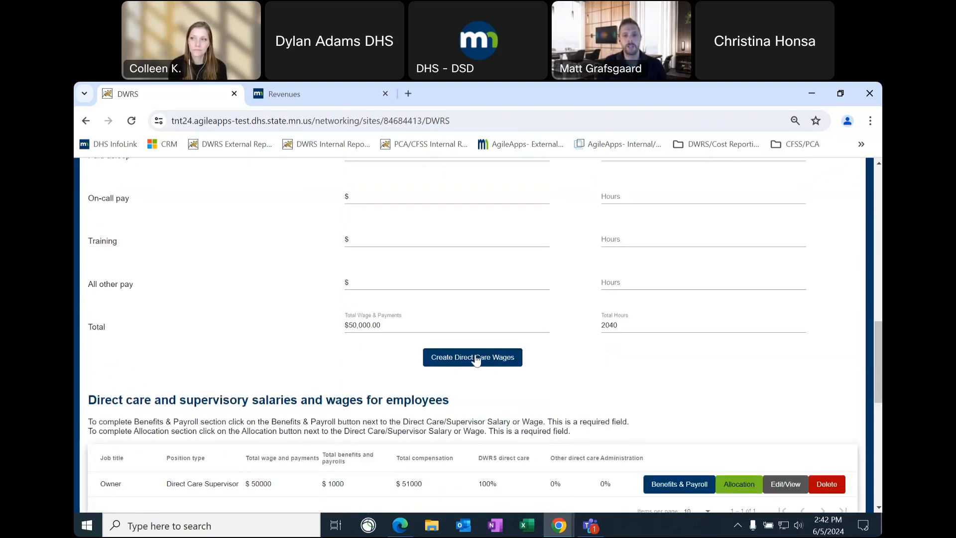
left_click(475, 358)
Delete the duplicate Owner entry that already has benefits and allocations from the employee wages table, confirming the deletion
scroll(738, 333, "up", 5)
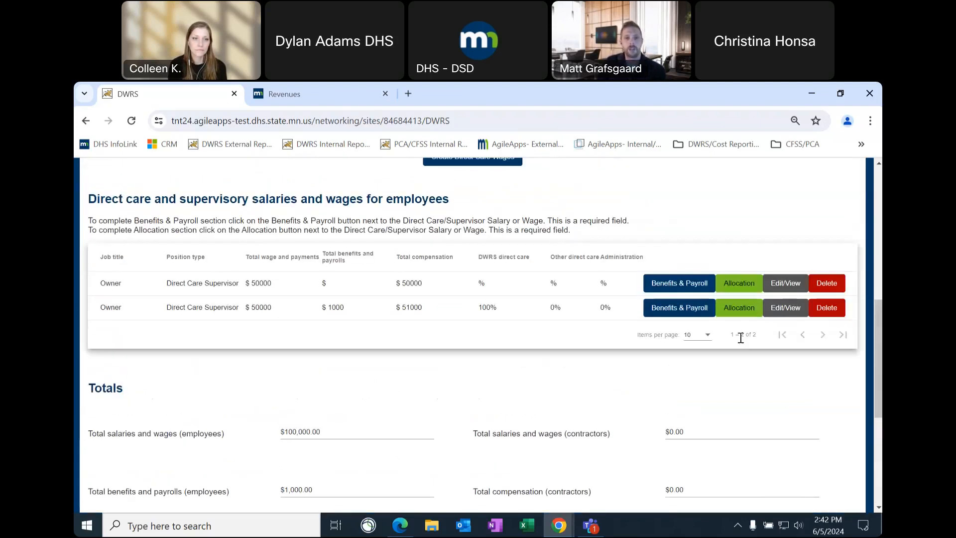
scroll(337, 437, "up", 2)
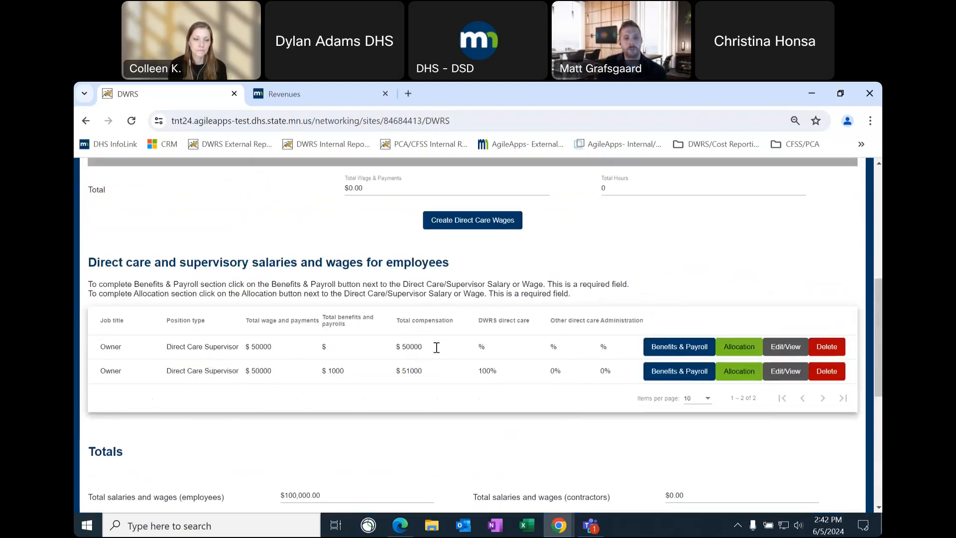
left_click(828, 375)
left_click(255, 342)
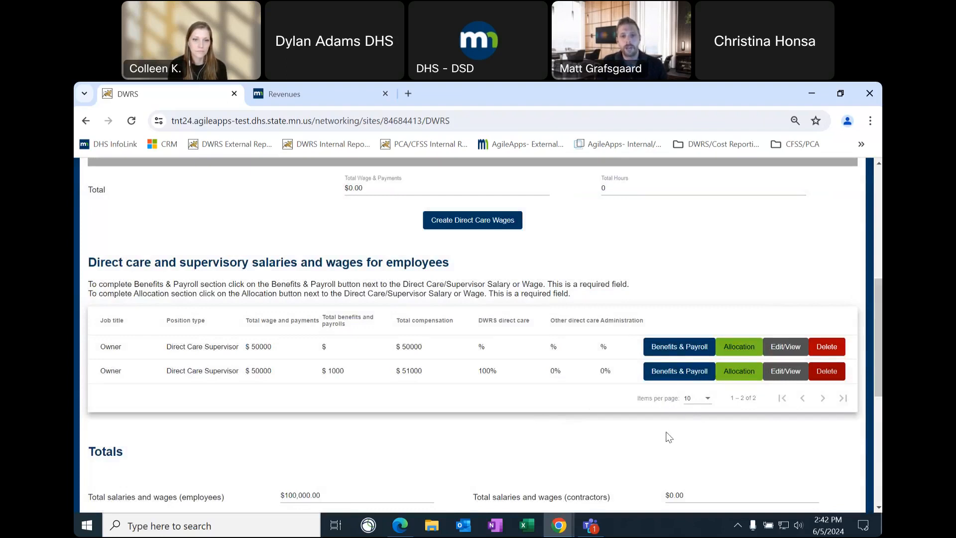
left_click(829, 373)
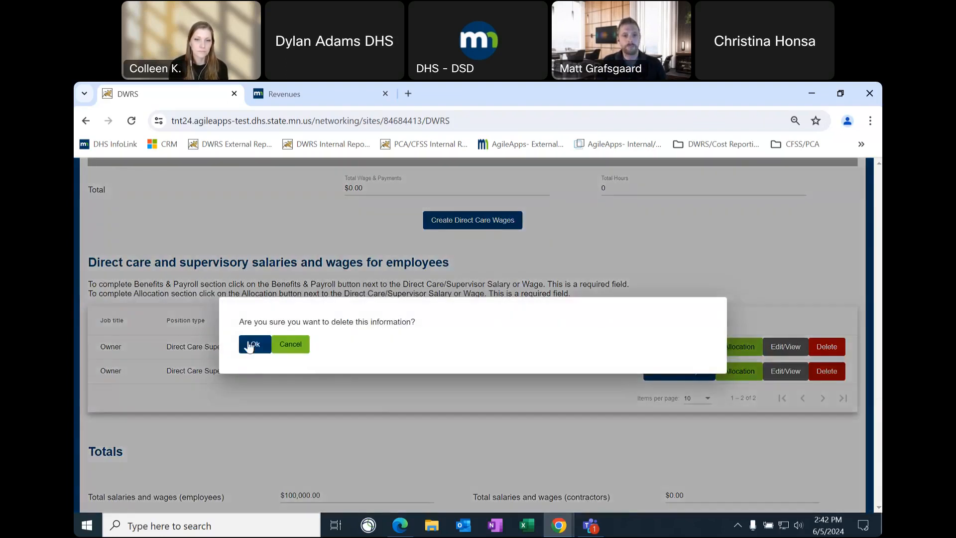
left_click(250, 345)
Add 1000 of health insurance to the Owner's benefits and payroll, and save and close the form
left_click(681, 348)
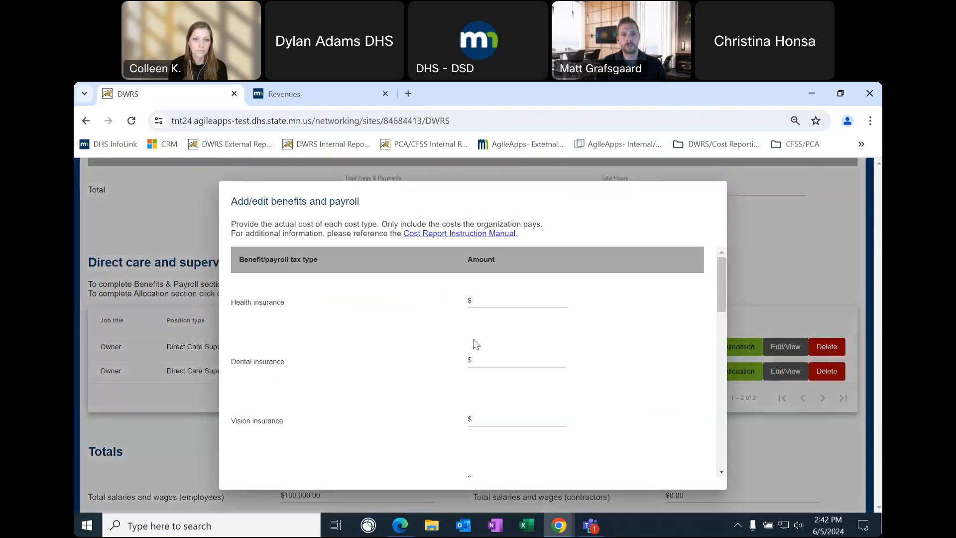
left_click(504, 303)
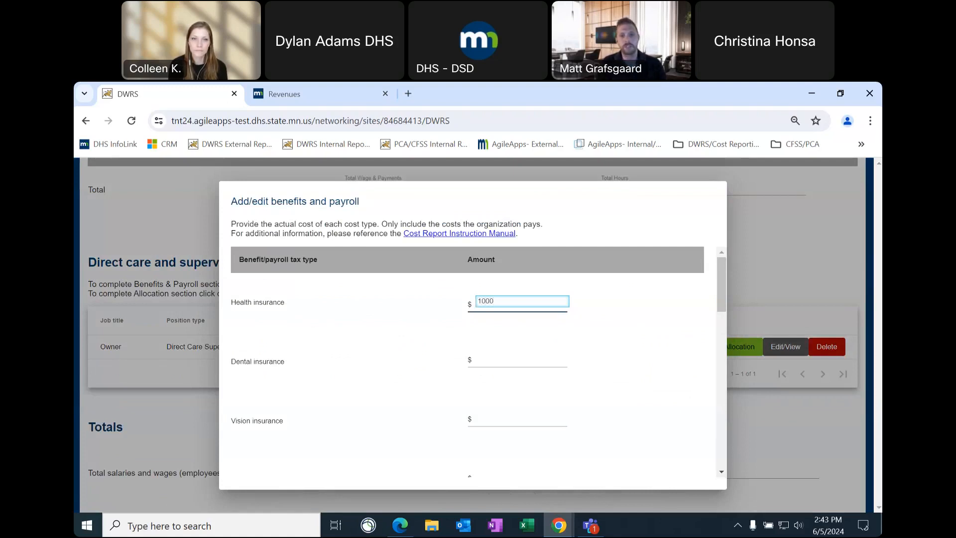
left_click_drag(722, 265, 718, 365)
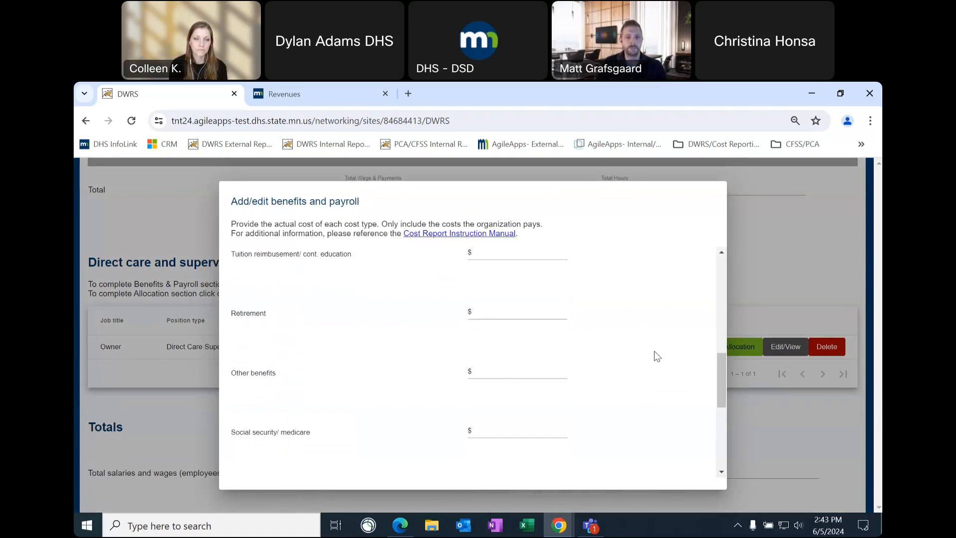
left_click_drag(721, 361, 725, 424)
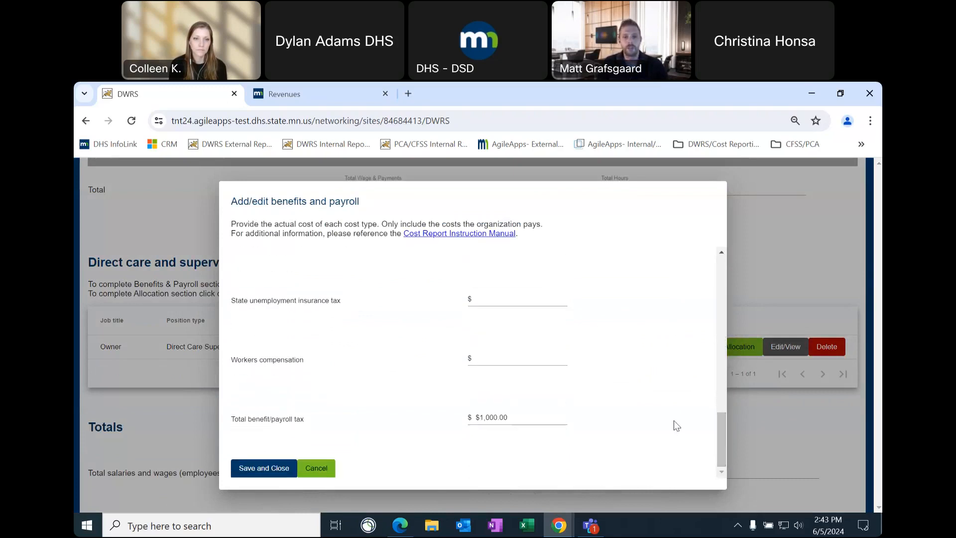
left_click(252, 471)
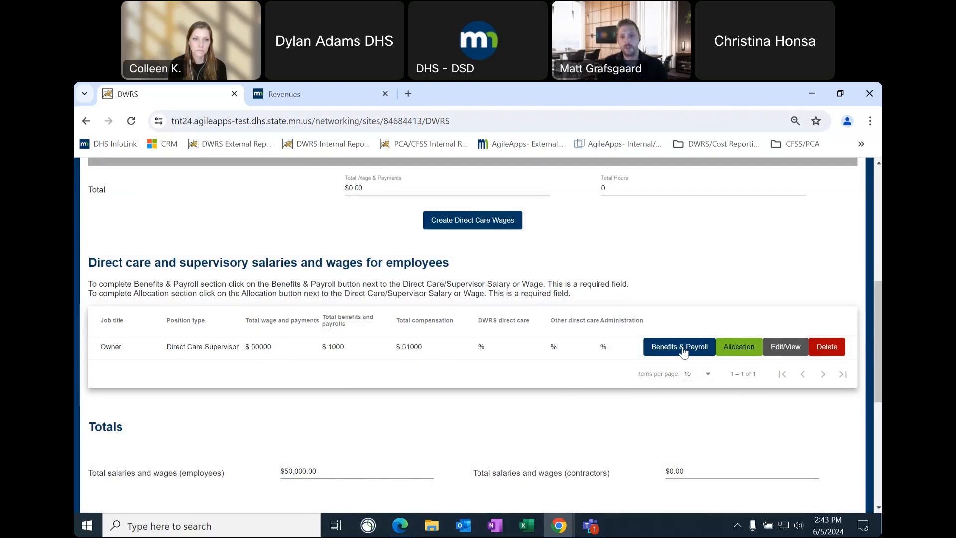
Allocate 100% of the Owner's direct care wages to residential direct care staff (onsite) under Residential services
left_click(744, 351)
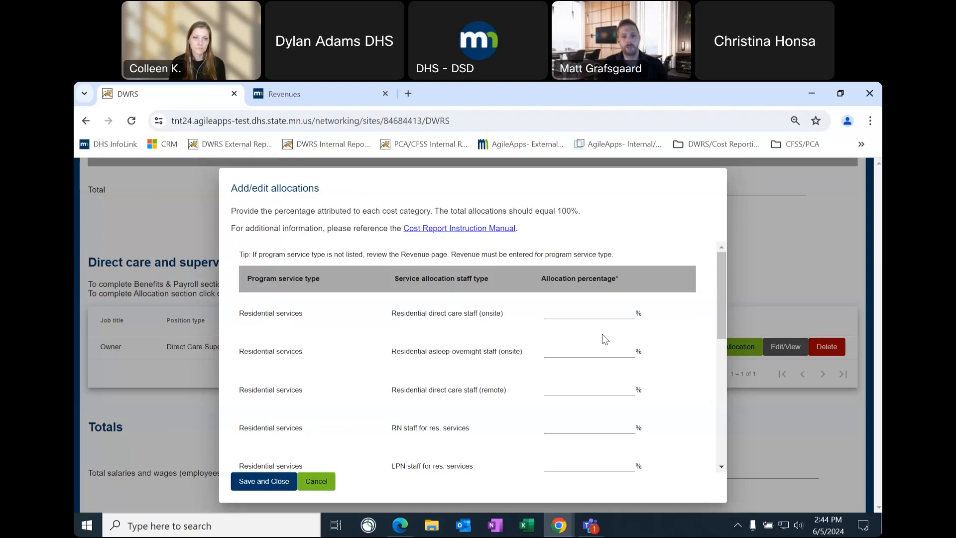
left_click(600, 314)
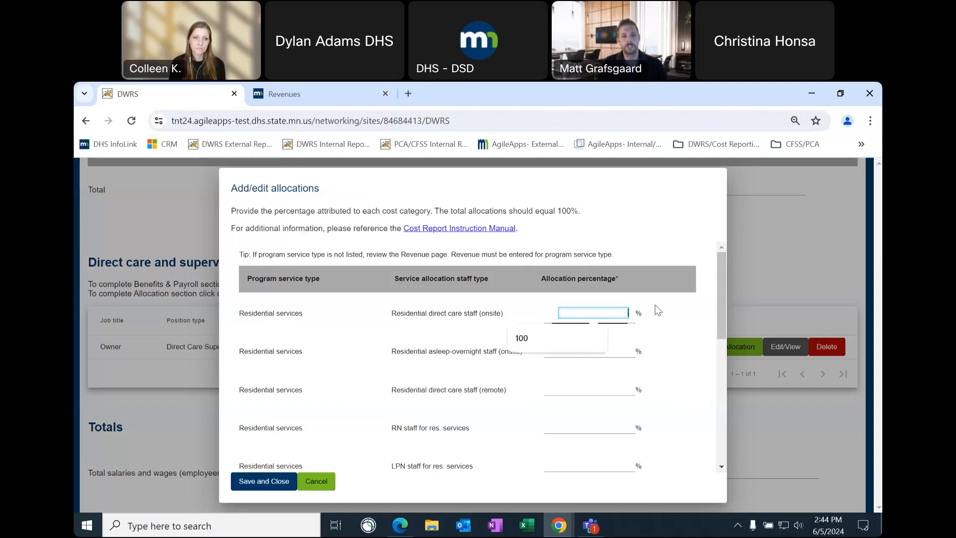
type("100")
left_click(673, 338)
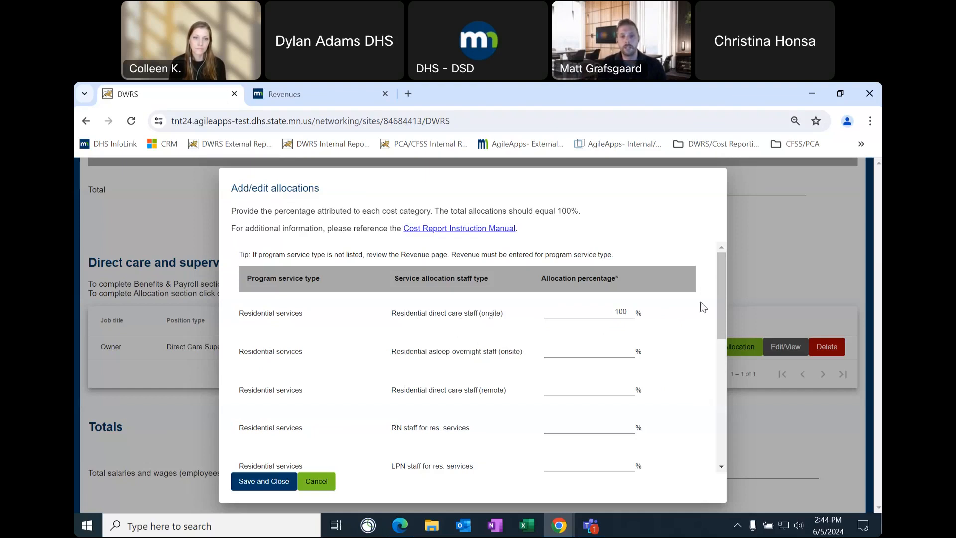
Check the remaining service and administration categories down to the total allocation, and save and close the Owner's allocations
left_click_drag(721, 277, 717, 370)
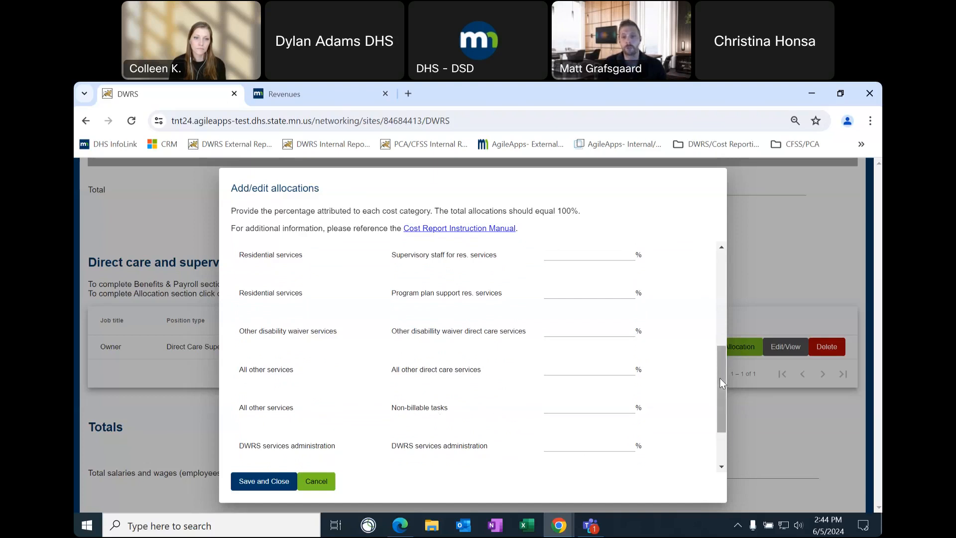
scroll(483, 401, "down", 2)
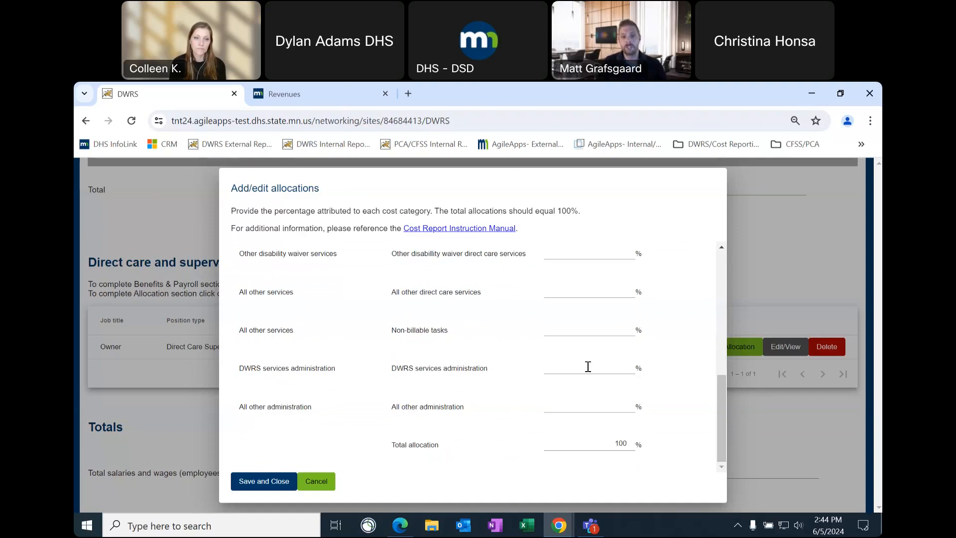
left_click_drag(721, 392, 605, 277)
left_click_drag(722, 327, 725, 406)
left_click(600, 417)
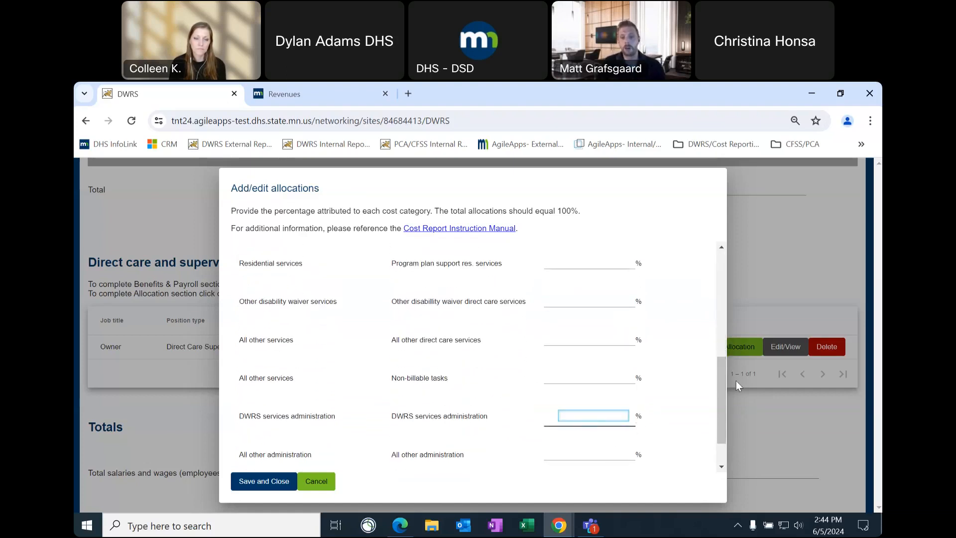
left_click_drag(722, 377, 722, 387)
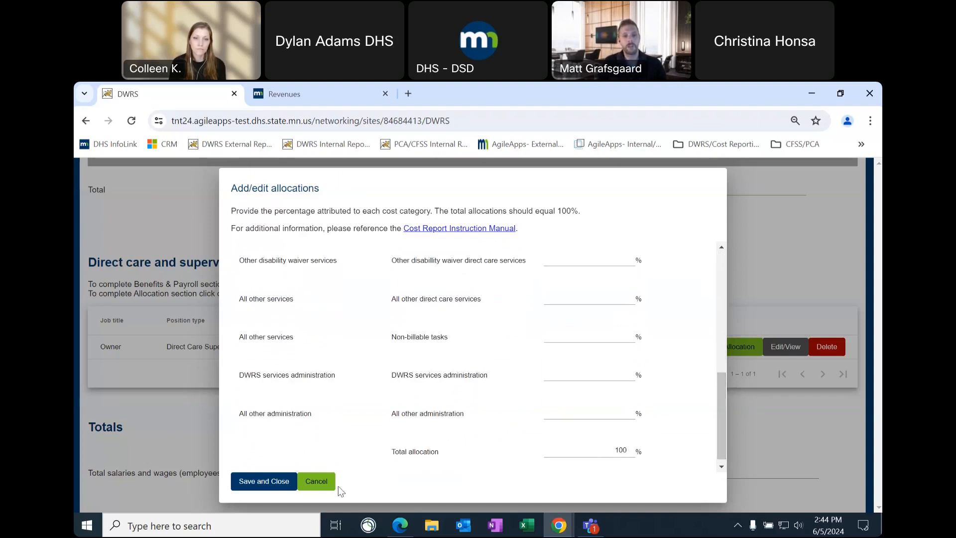
left_click(263, 481)
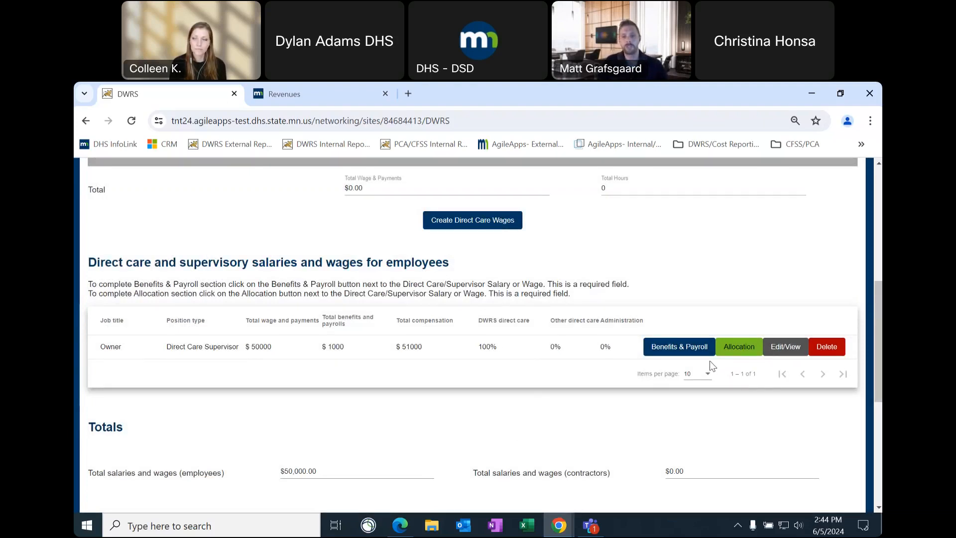
Append "/time cards" to the direct care allocation methodology description, and save the section and continue to Other benefits
scroll(743, 417, "down", 4)
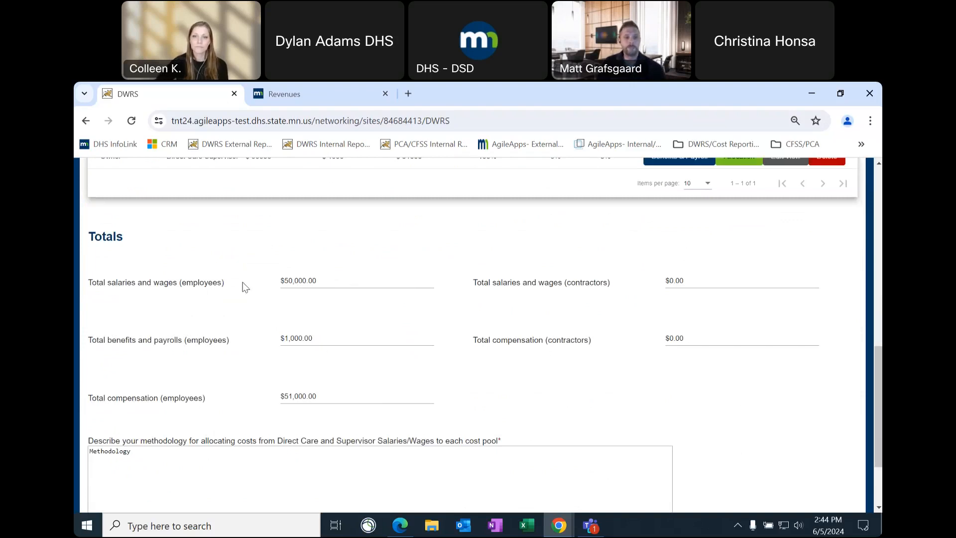
scroll(685, 410, "down", 2)
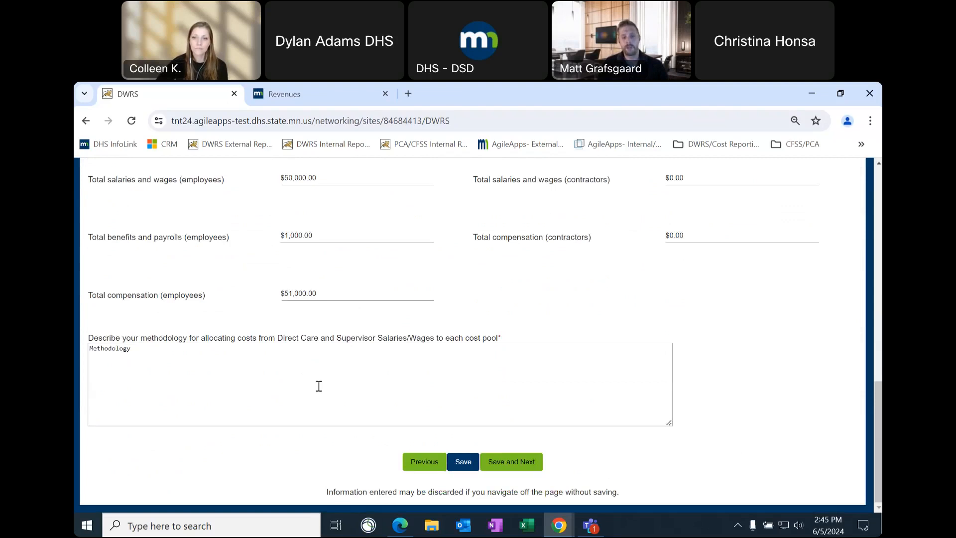
left_click(359, 370)
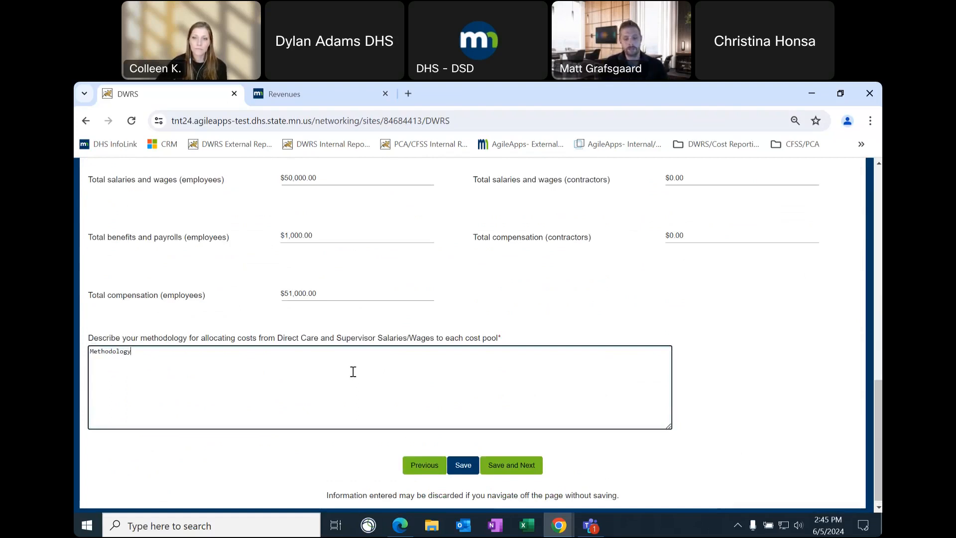
type("/time cards")
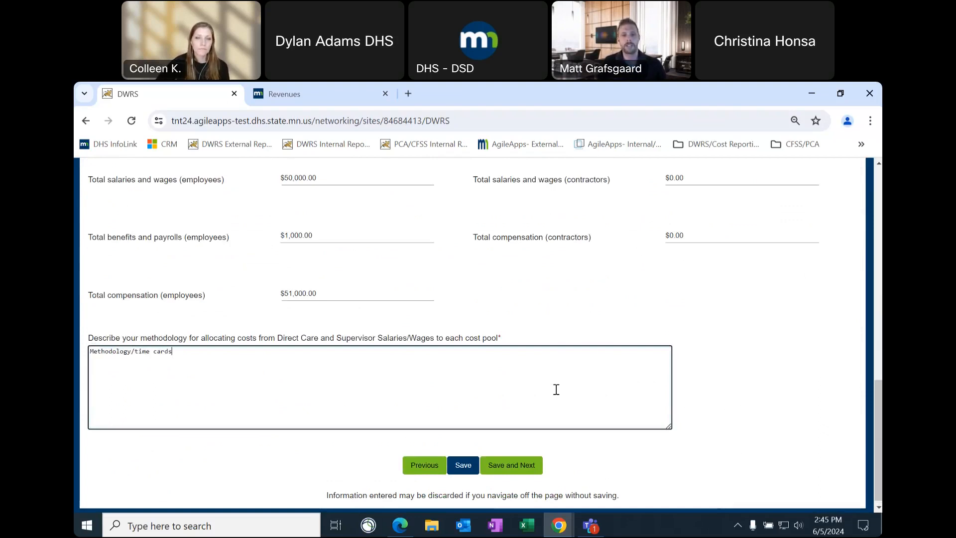
left_click(516, 467)
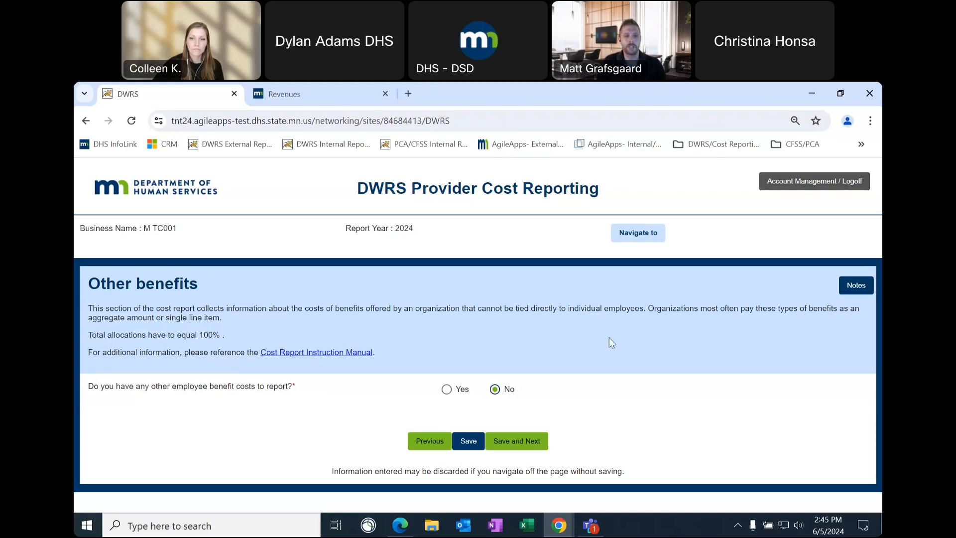
Switch the other employee benefit costs answer to Yes and look over the cost, allocation and description fields it opens
left_click(447, 389)
scroll(547, 336, "down", 3)
scroll(557, 332, "down", 1)
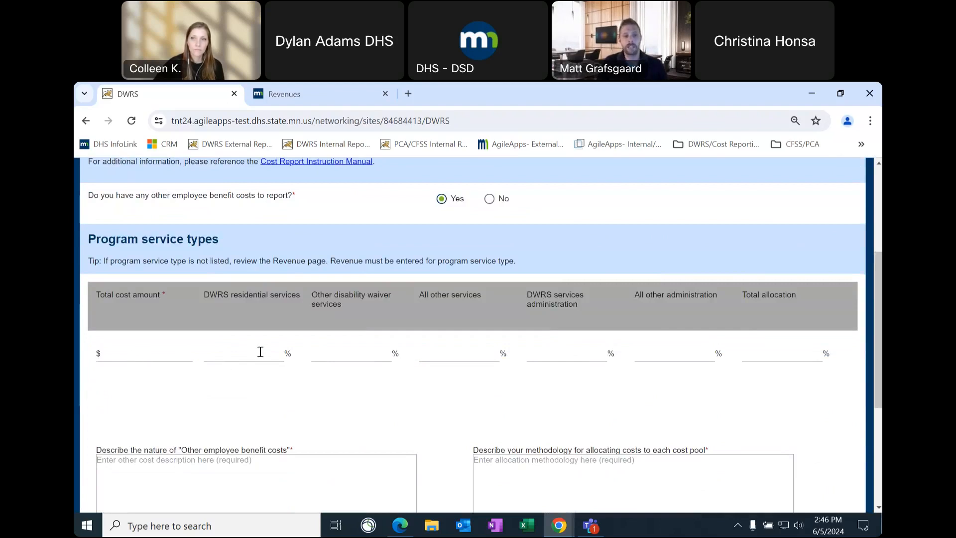
scroll(249, 378, "down", 1)
left_click(243, 417)
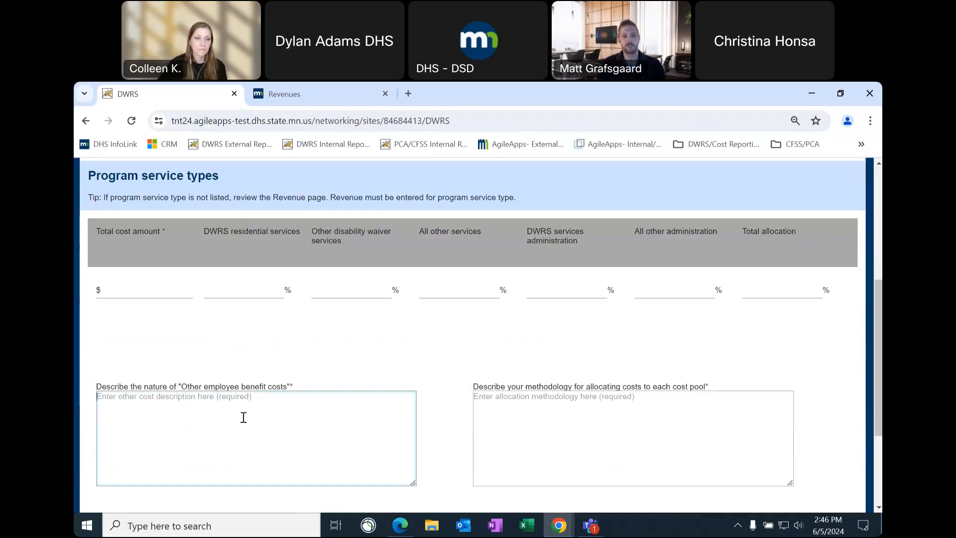
left_click(425, 370)
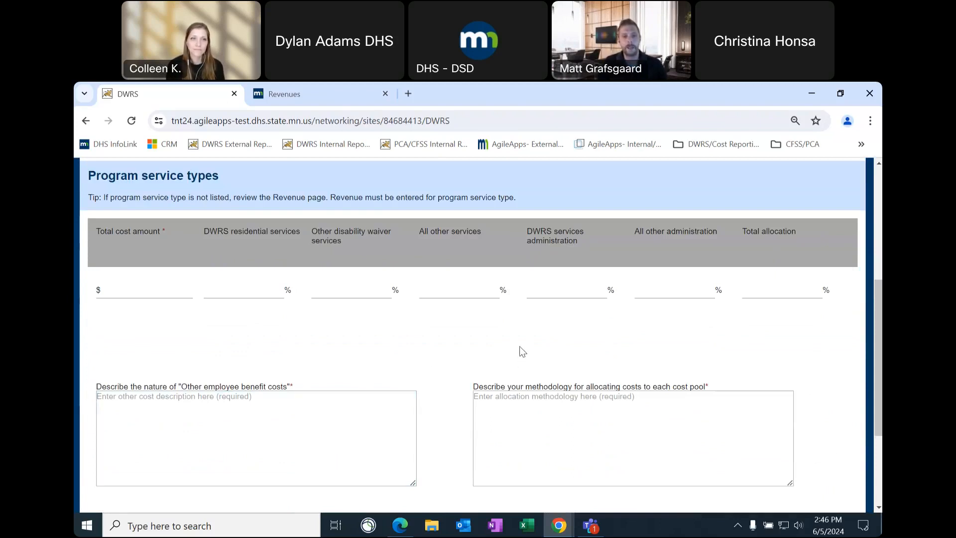
scroll(519, 353, "up", 3)
scroll(528, 304, "up", 3)
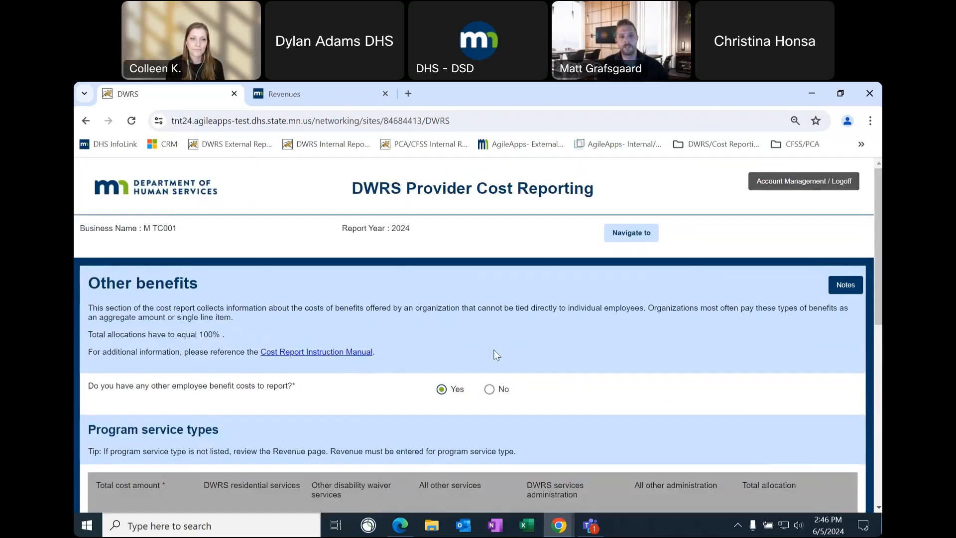
Answer No to having other employee benefit costs to report, and save and continue to Client programming and support costs
left_click(490, 389)
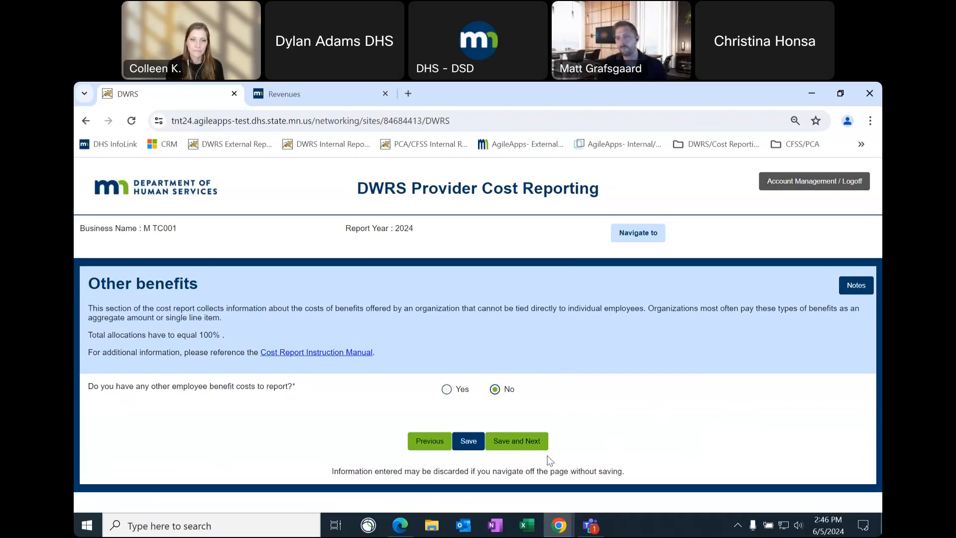
left_click(513, 441)
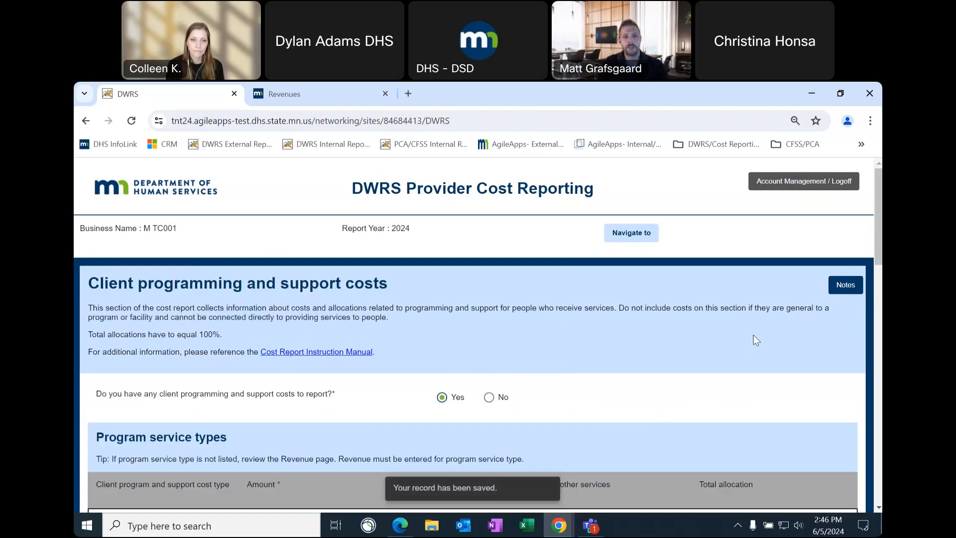
Examine the client programming and support cost amounts and allocations, from supplies and equipment down to the total
scroll(754, 328, "down", 2)
scroll(754, 332, "down", 1)
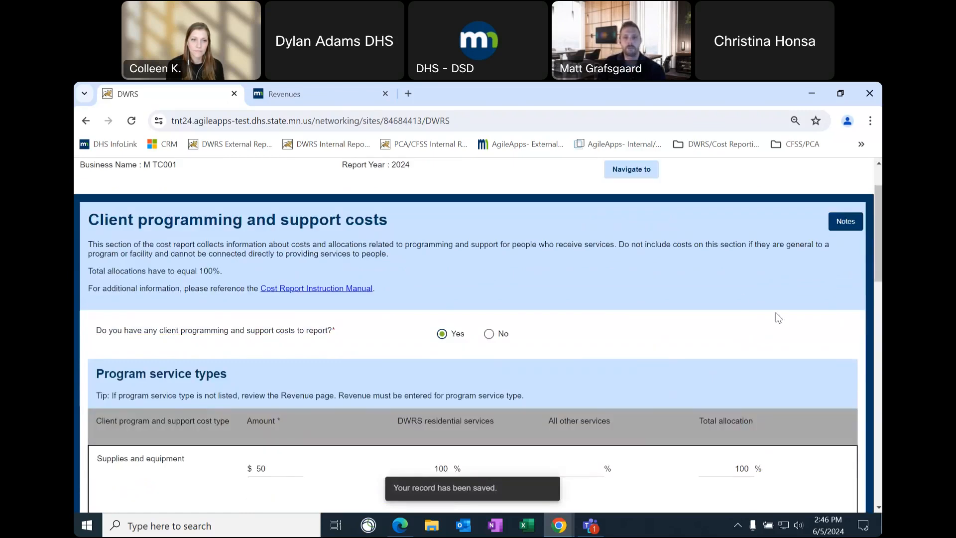
scroll(745, 308, "up", 2)
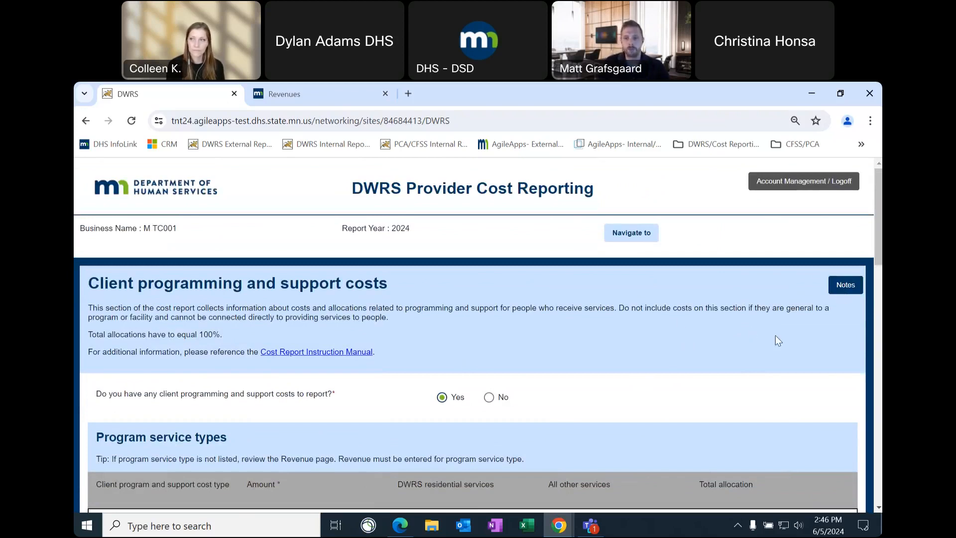
scroll(742, 338, "down", 1)
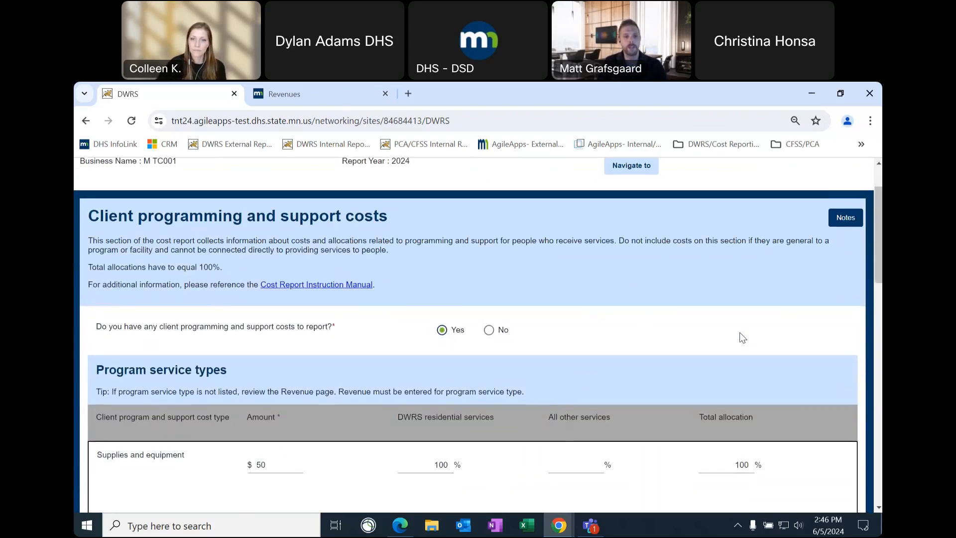
scroll(757, 319, "down", 1)
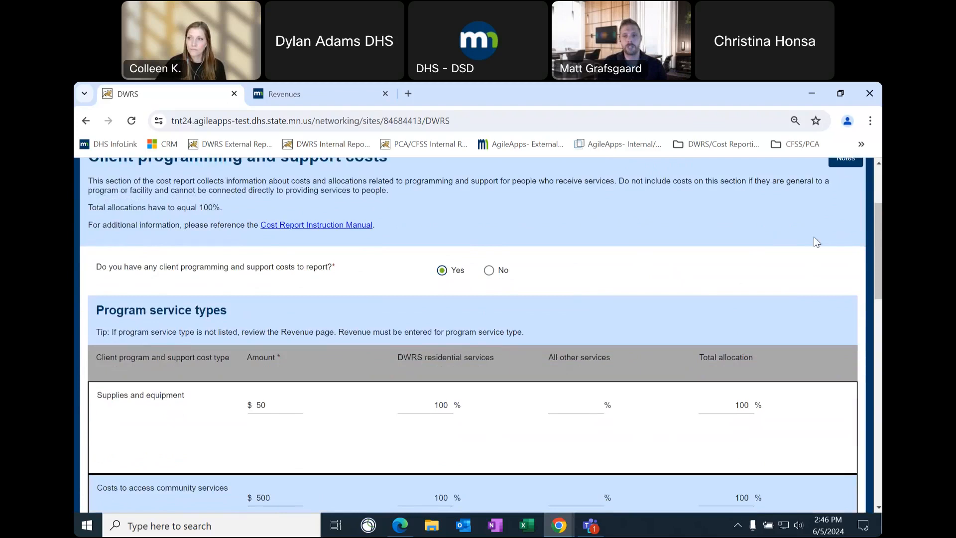
left_click_drag(877, 231, 872, 254)
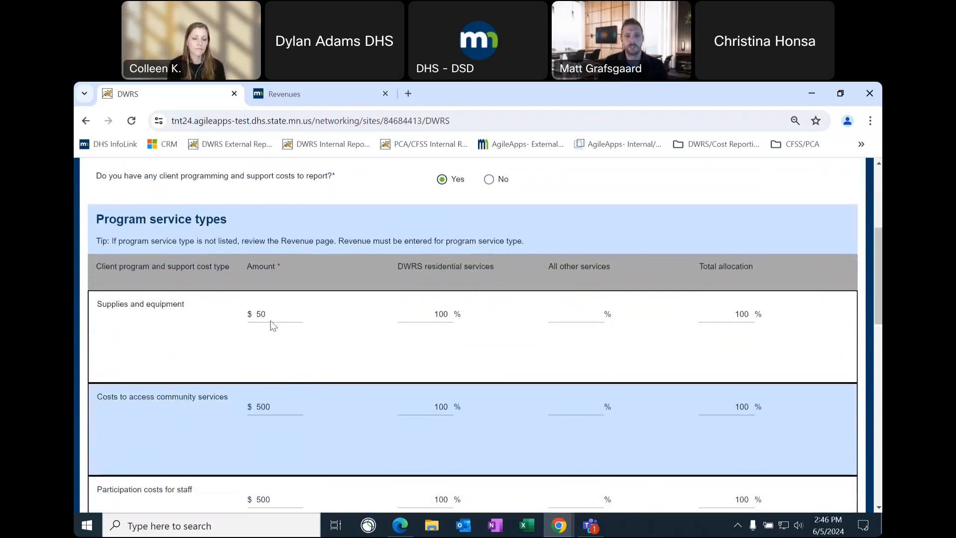
left_click_drag(879, 269, 879, 305)
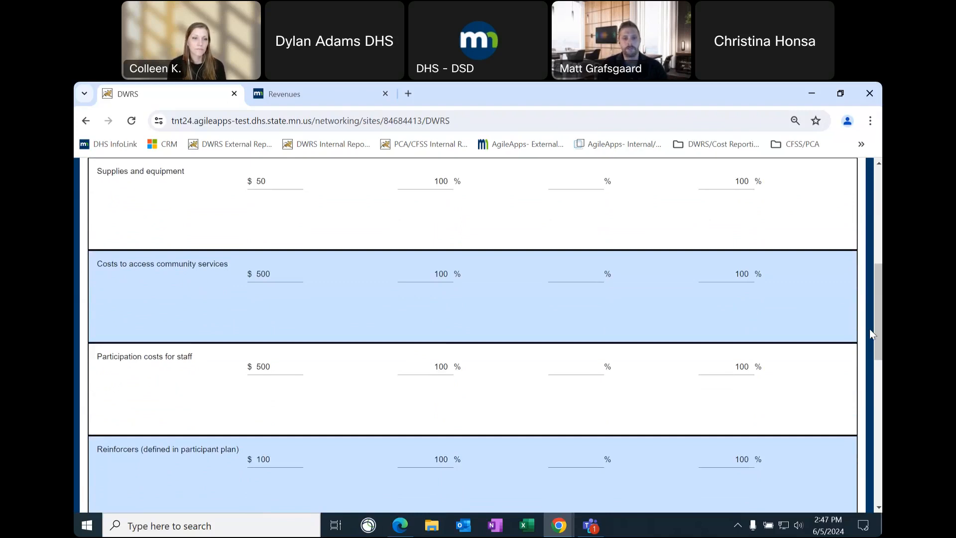
left_click_drag(879, 318, 879, 364)
left_click_drag(198, 380, 200, 397)
left_click(199, 394)
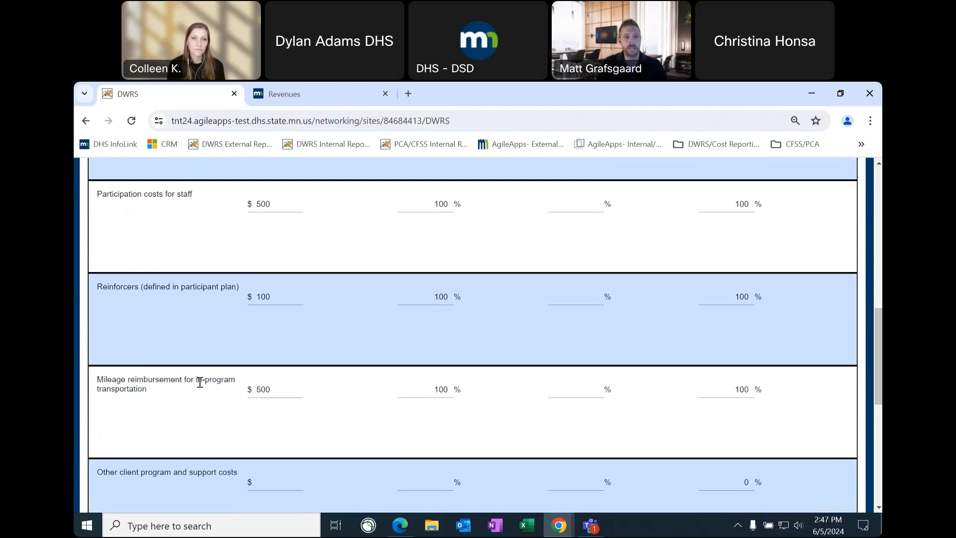
scroll(403, 395, "down", 1)
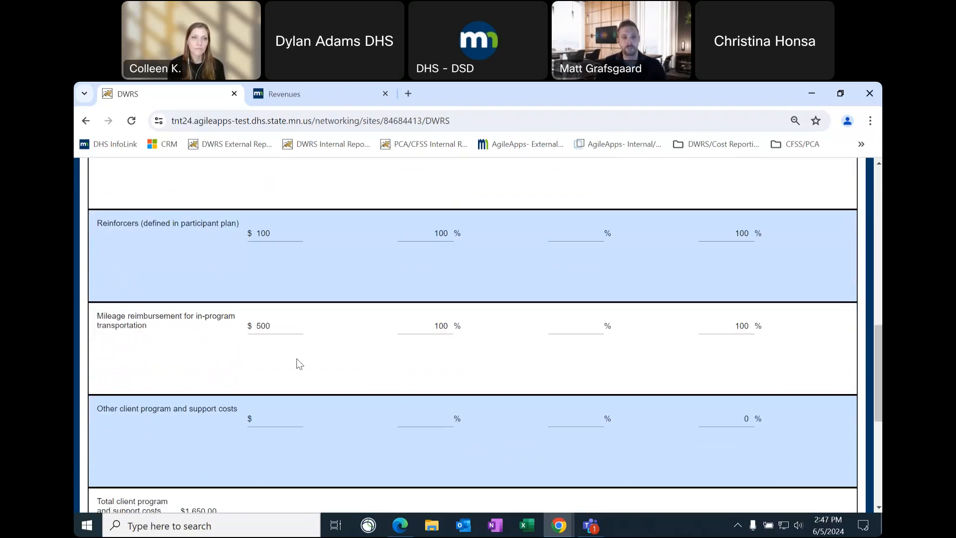
scroll(299, 363, "down", 1)
scroll(366, 336, "down", 1)
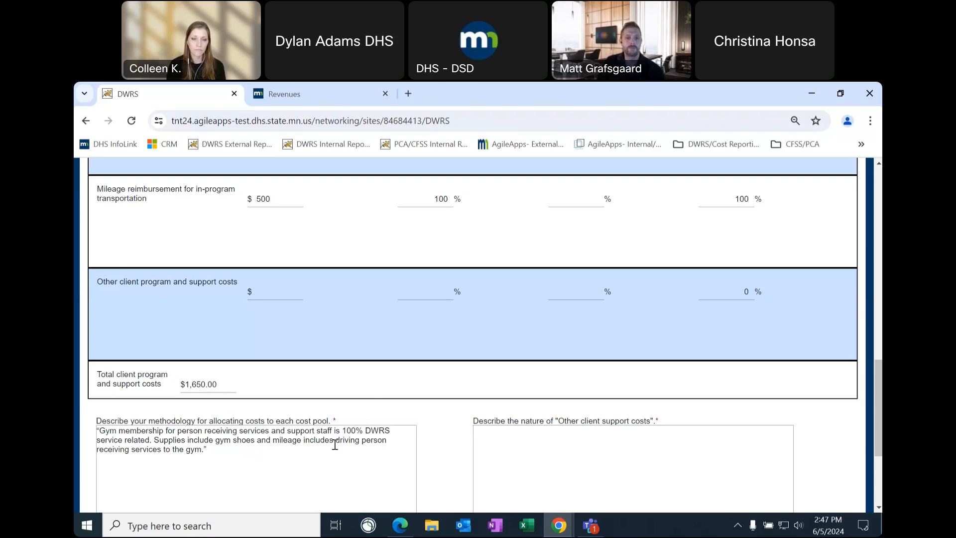
Compare the written allocation methodology with the client cost rows, including community access, mileage reimbursement and other client program and support costs
left_click(219, 452)
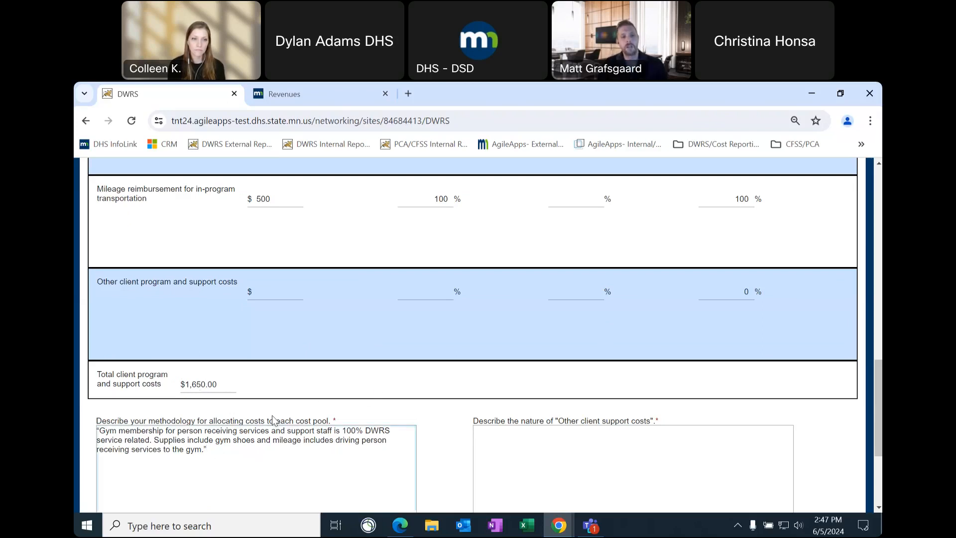
scroll(369, 406, "down", 1)
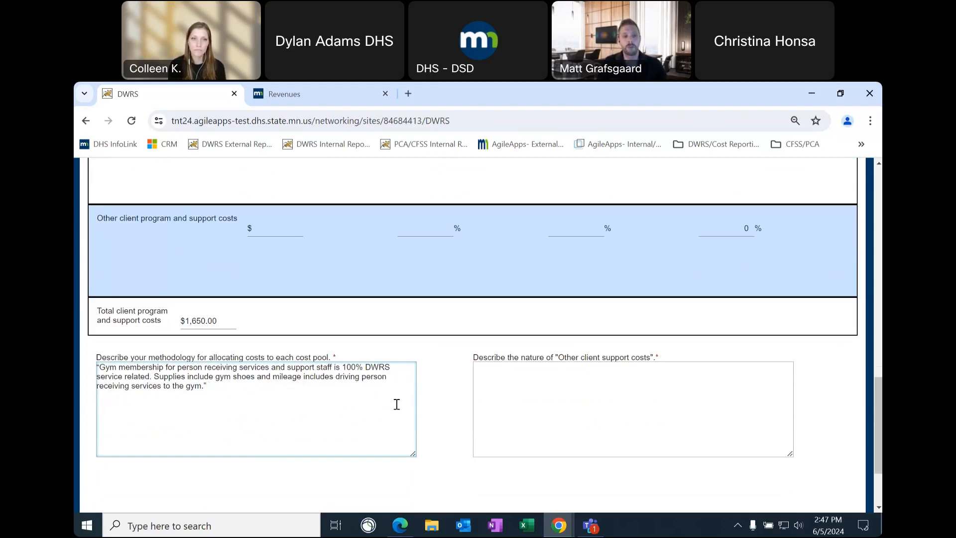
scroll(396, 405, "up", 1)
scroll(397, 414, "down", 3)
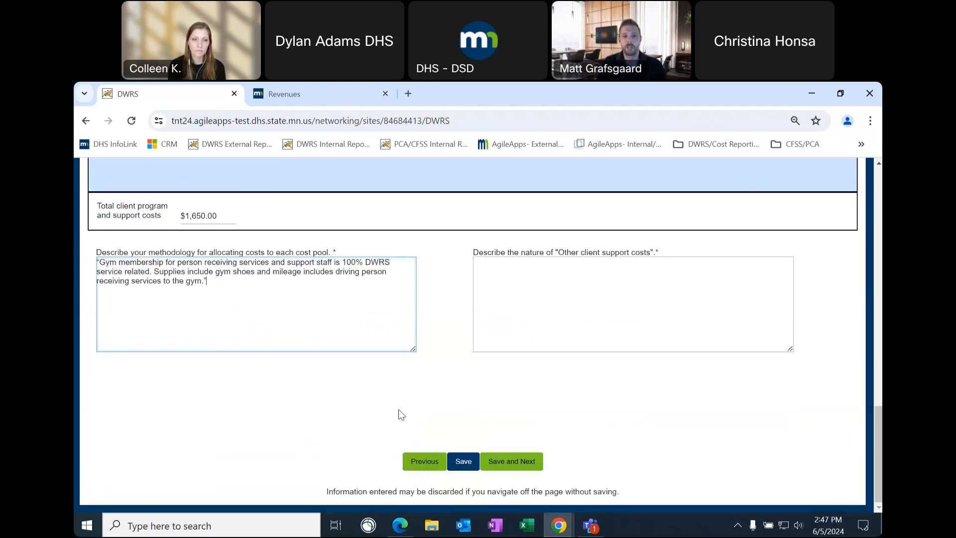
scroll(348, 393, "up", 1)
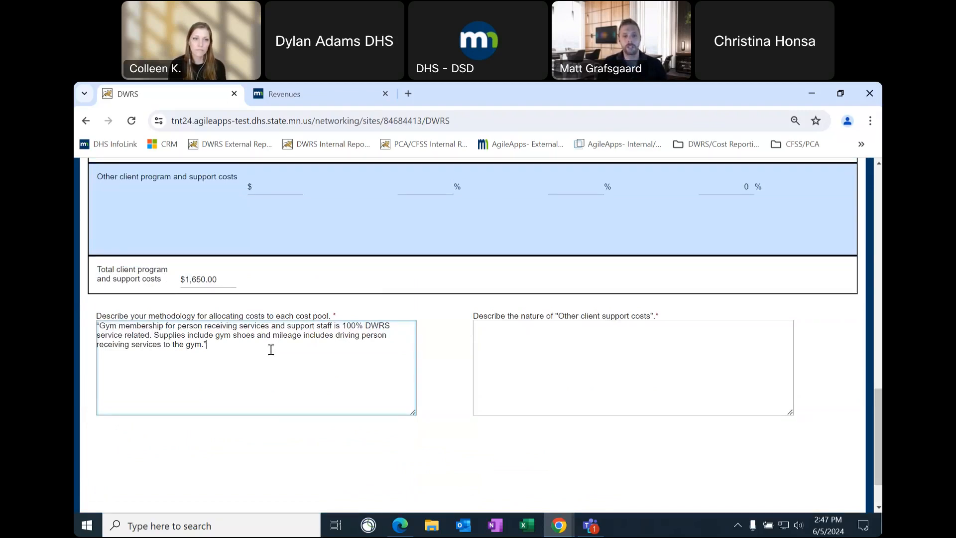
scroll(449, 324, "up", 1)
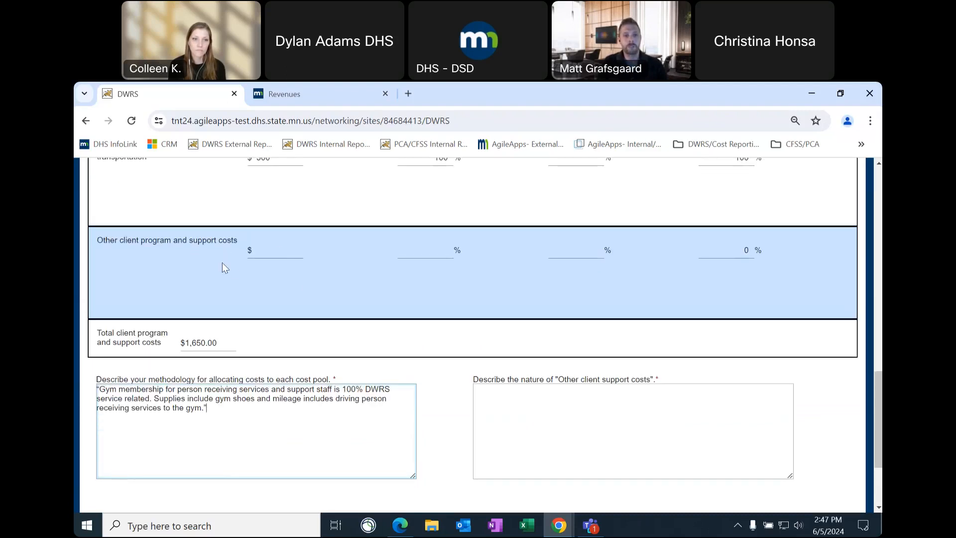
scroll(234, 271, "up", 3)
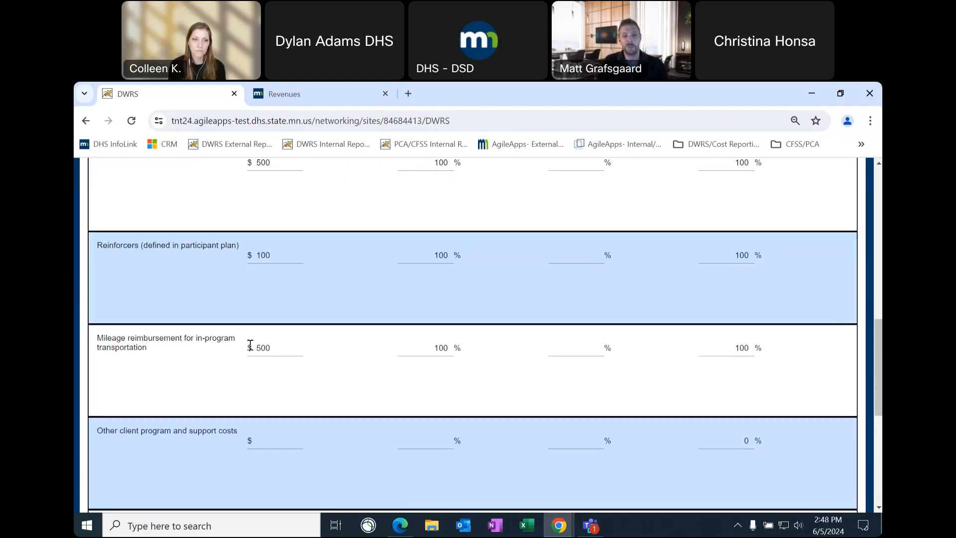
scroll(248, 378, "up", 1)
scroll(208, 342, "up", 2)
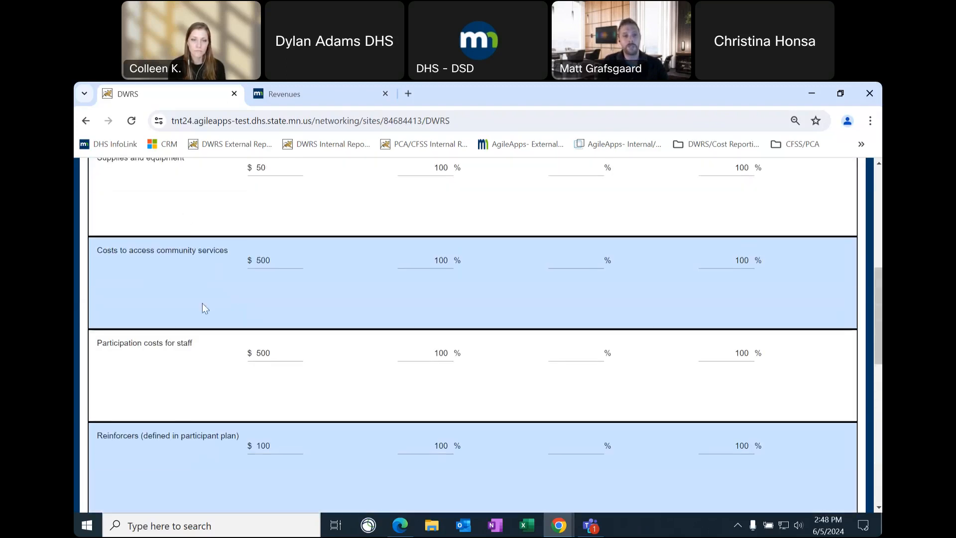
scroll(224, 333, "down", 3)
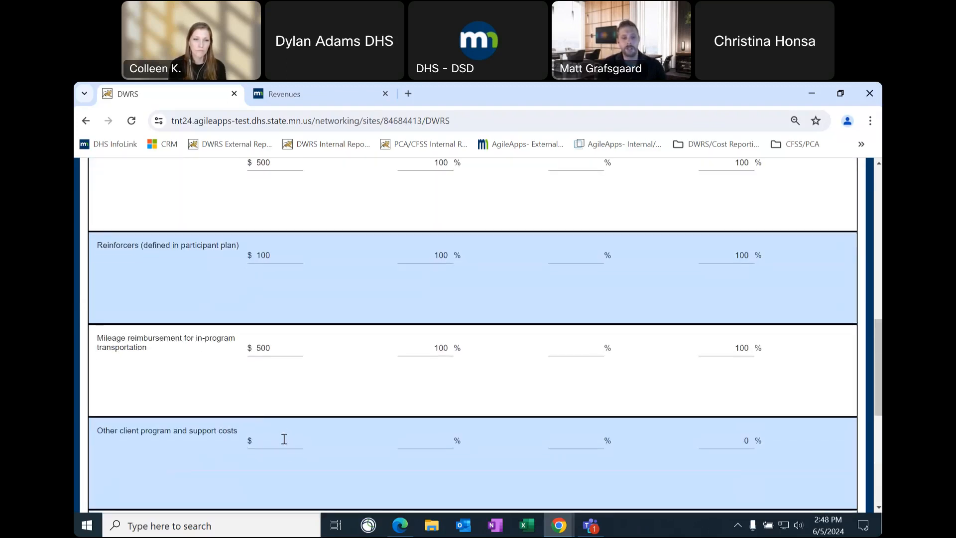
scroll(426, 410, "down", 1)
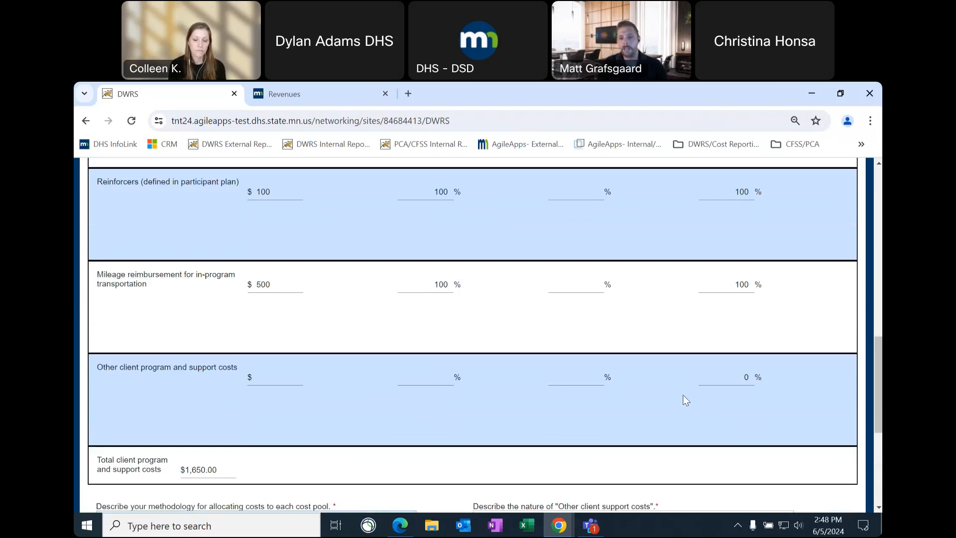
scroll(744, 381, "down", 1)
scroll(760, 384, "down", 2)
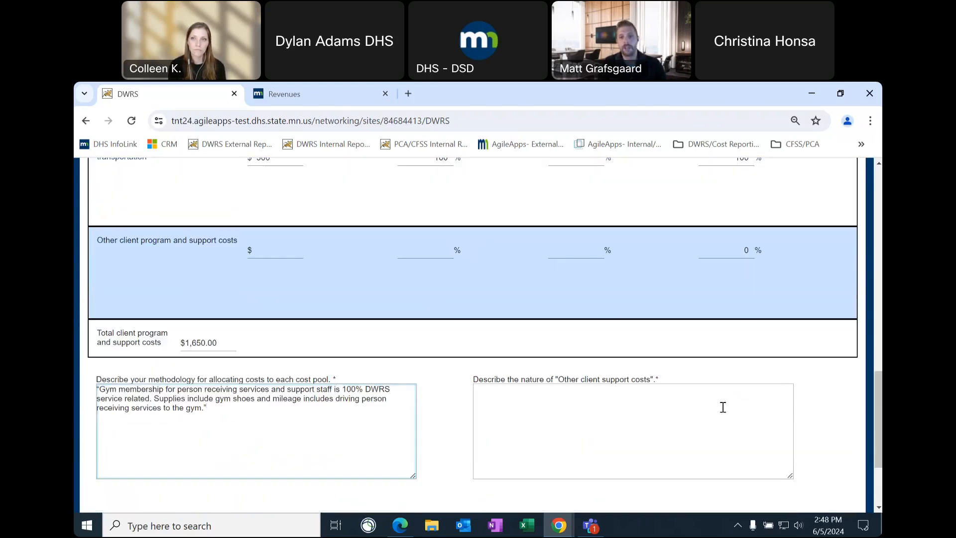
Save the client programming and support costs with the other-costs description left blank, and continue past Day program facility costs to Transportation costs
left_click(610, 364)
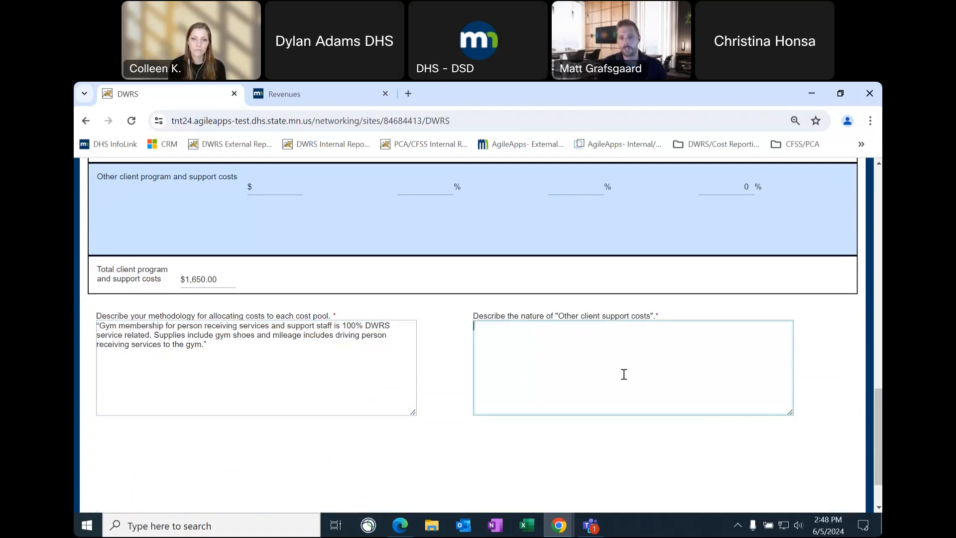
scroll(630, 408, "down", 1)
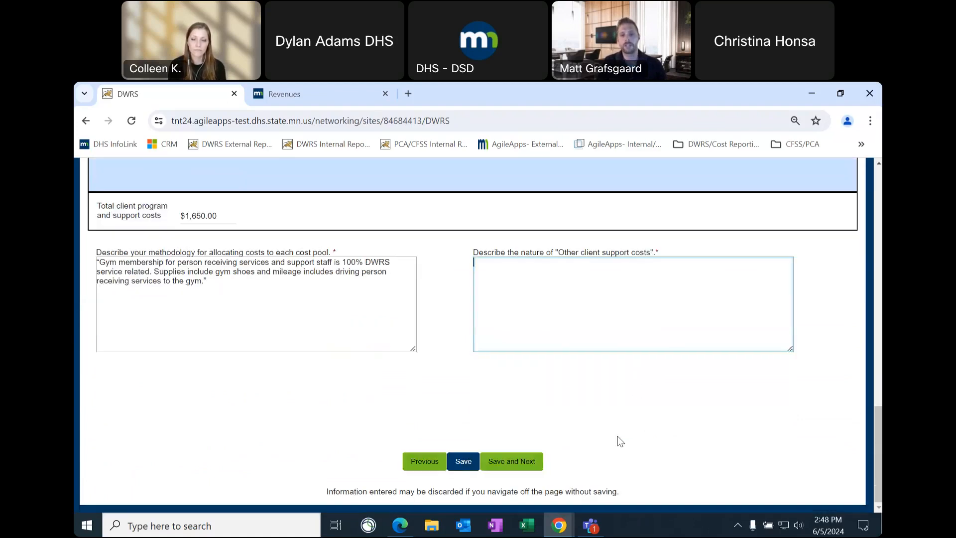
left_click(509, 468)
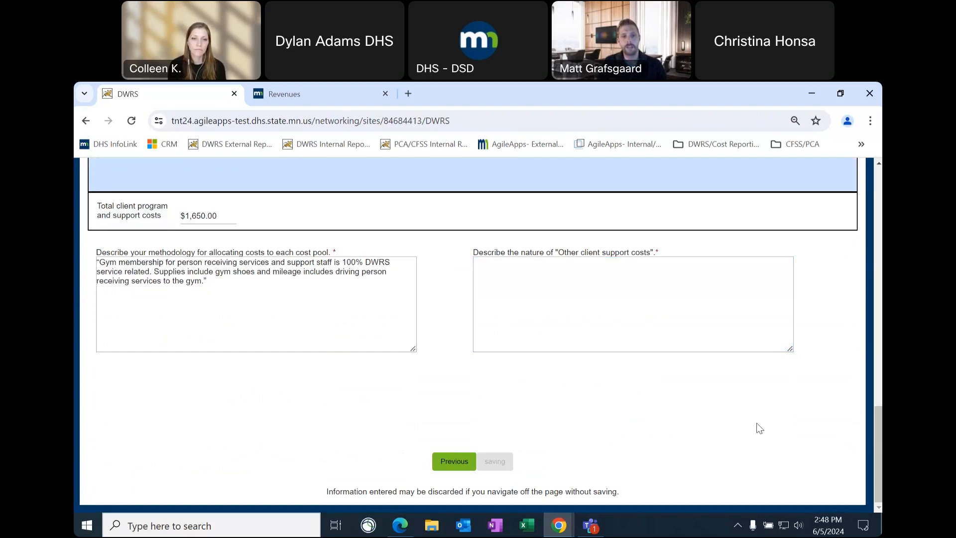
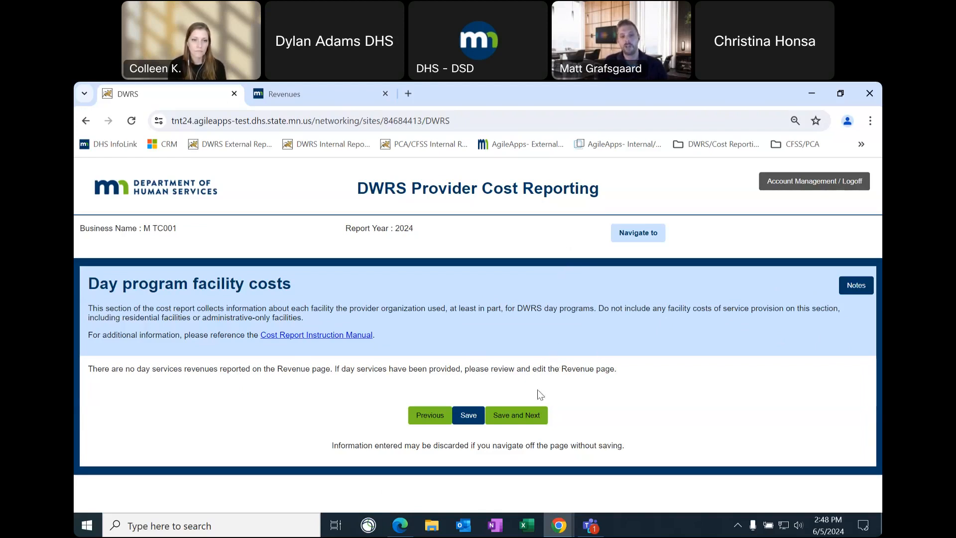
left_click(527, 419)
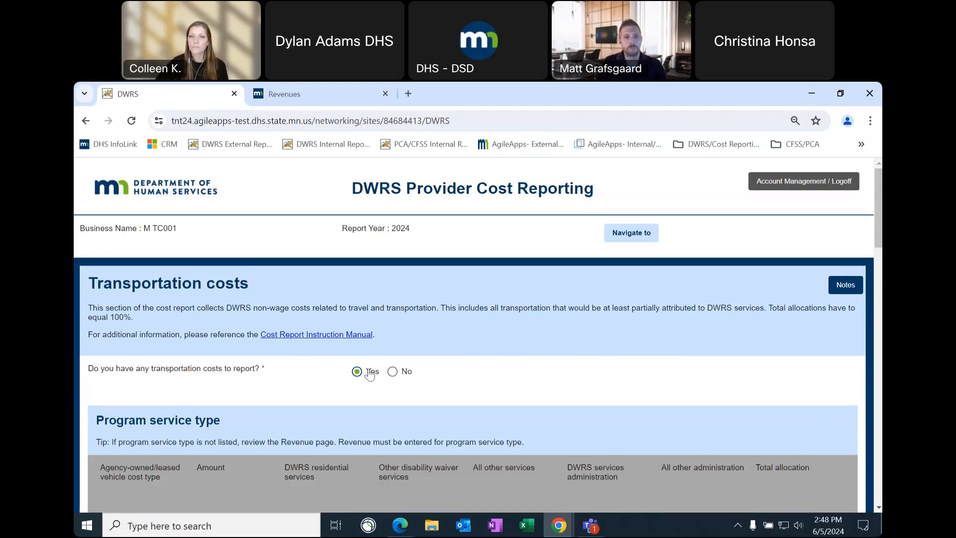
Examine the transportation cost amounts and allocations, from agency-owned/leased vehicle costs down to mileage reimbursement, public transportation and other vehicle-related costs
scroll(557, 350, "down", 1)
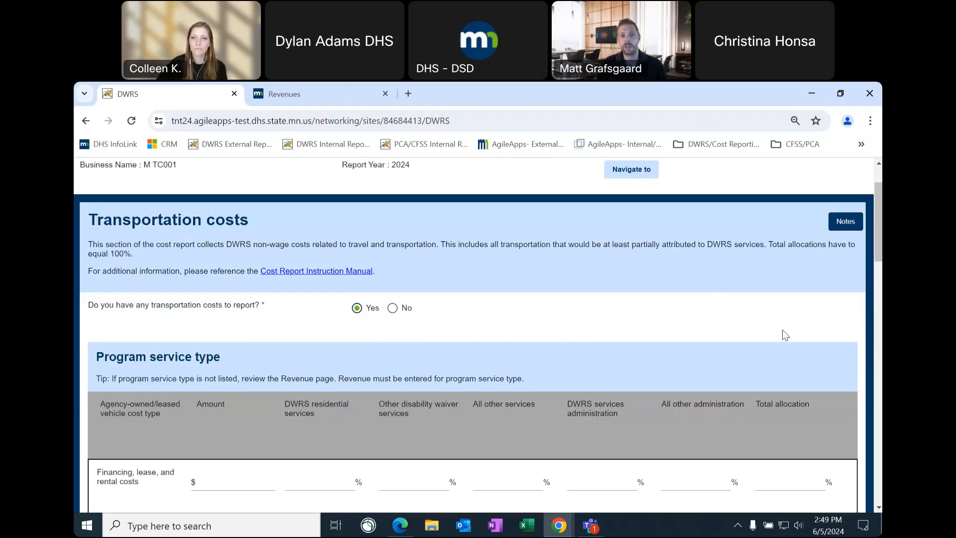
scroll(673, 302, "down", 1)
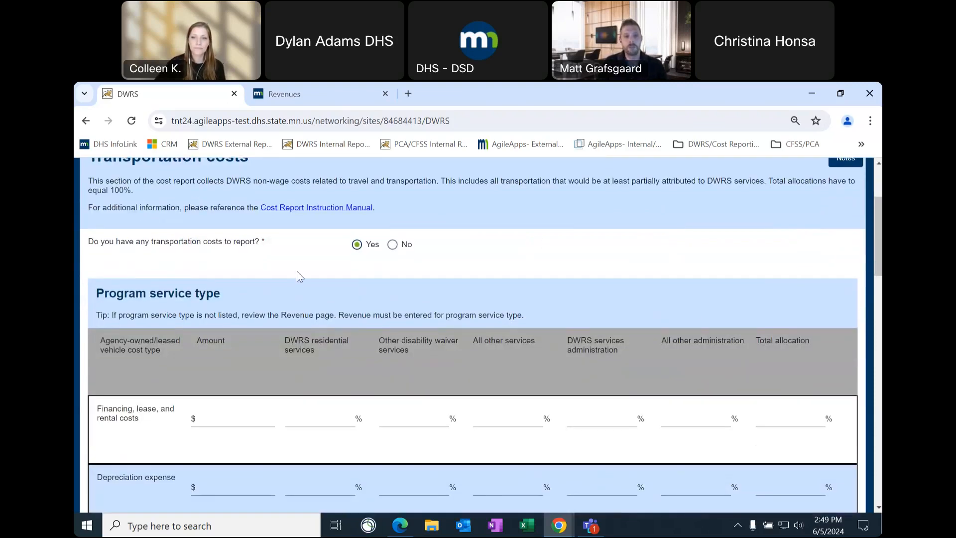
scroll(566, 258, "down", 2)
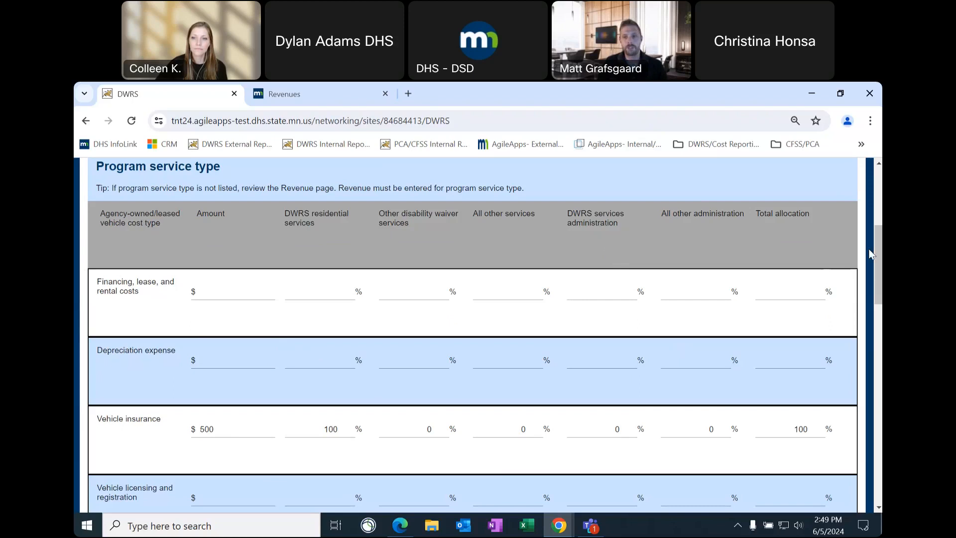
left_click_drag(879, 252, 881, 321)
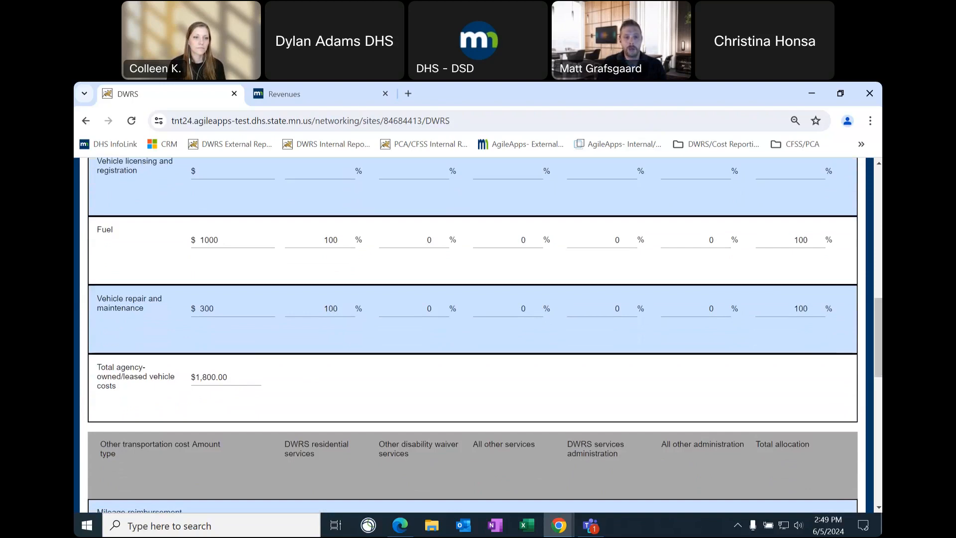
scroll(478, 333, "down", 2)
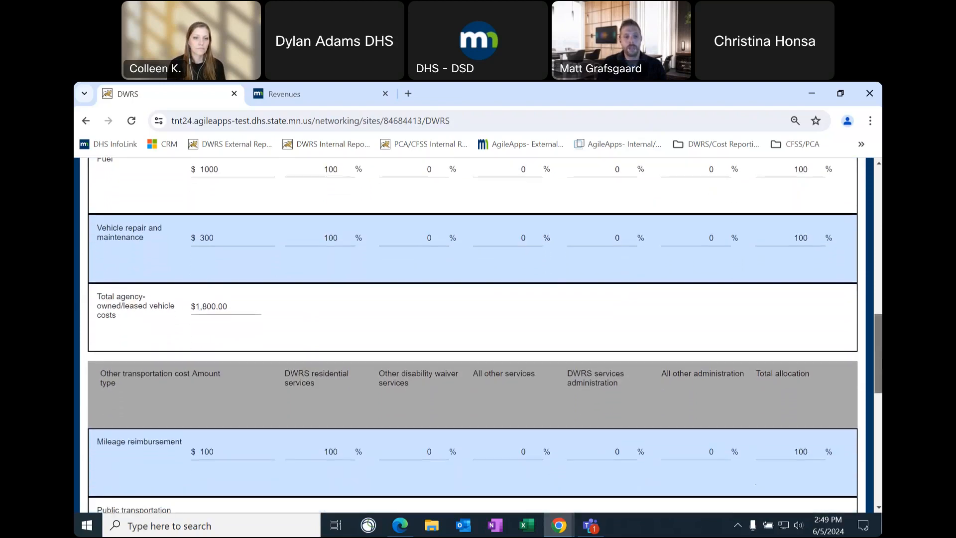
scroll(478, 333, "down", 3)
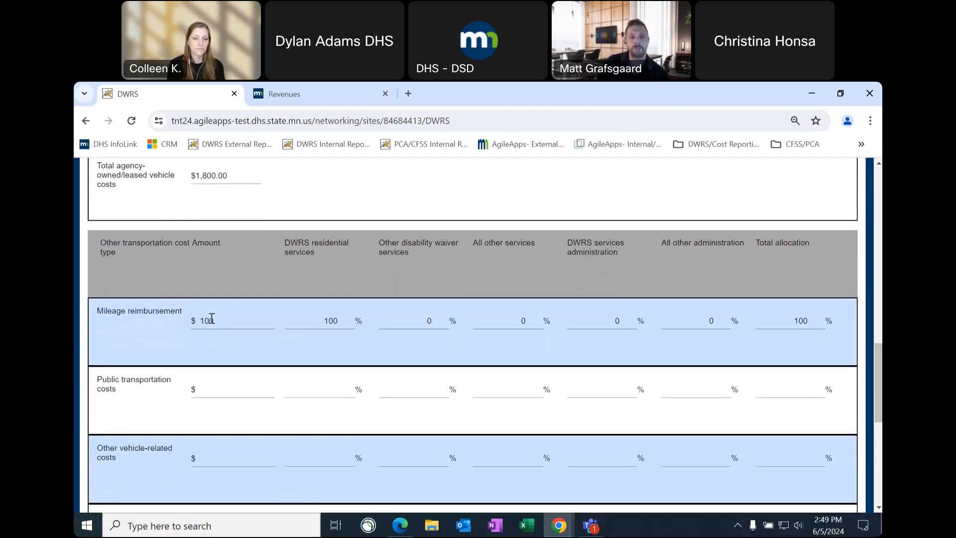
scroll(144, 328, "down", 1)
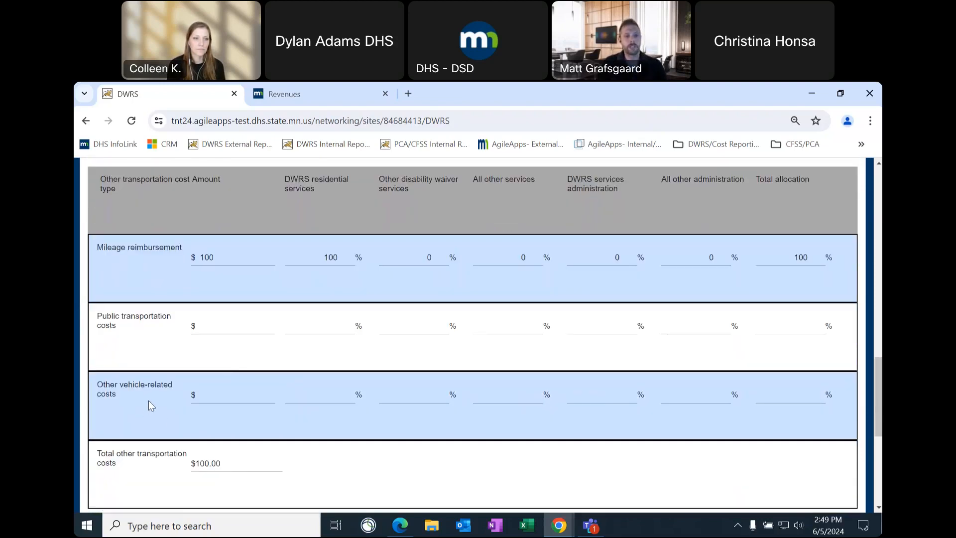
scroll(148, 400, "up", 3)
left_click_drag(872, 346, 879, 300)
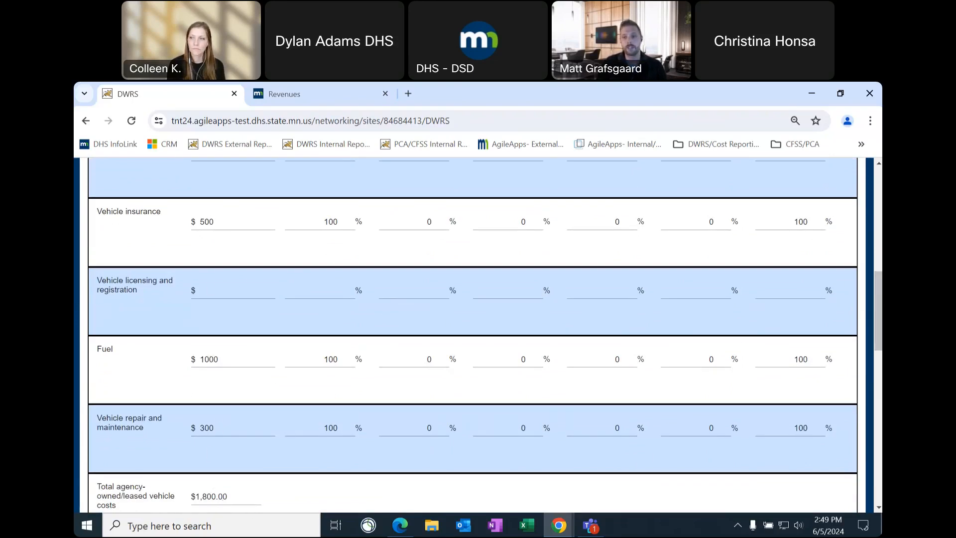
scroll(737, 371, "down", 6)
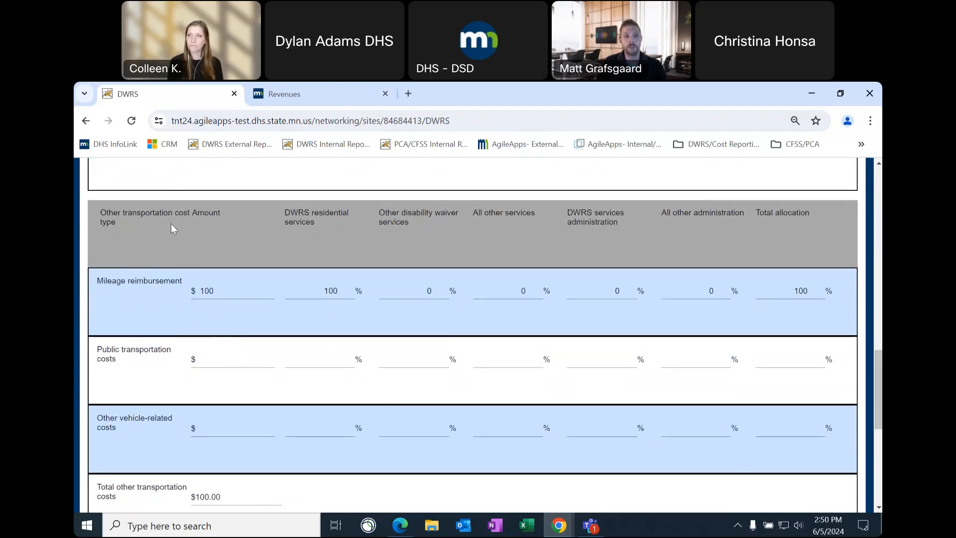
scroll(244, 473, "down", 1)
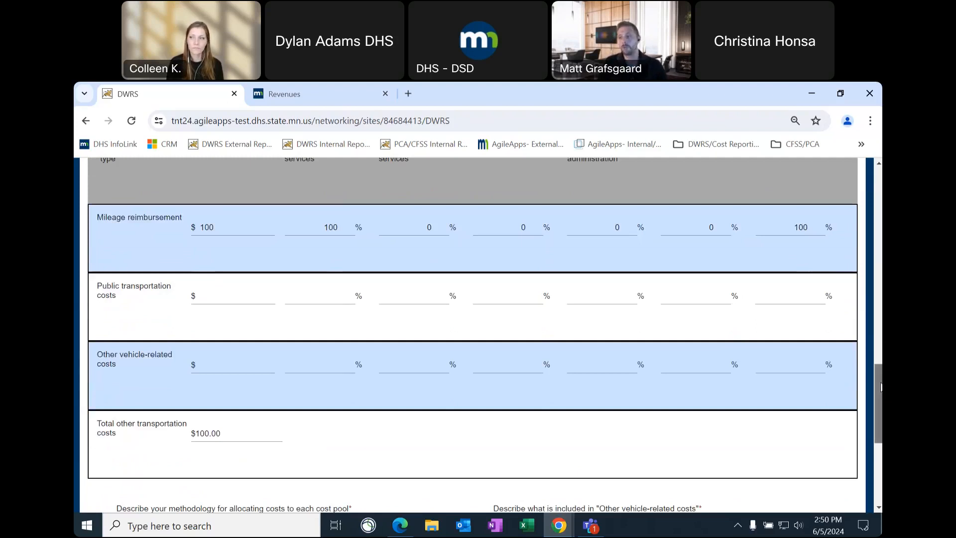
left_click_drag(880, 380, 881, 380)
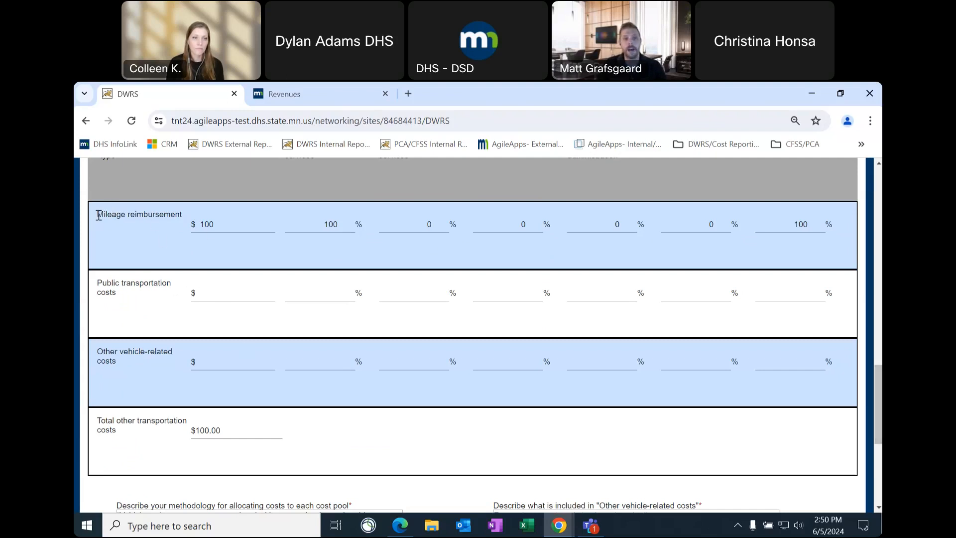
double_click(161, 215)
left_click(160, 249)
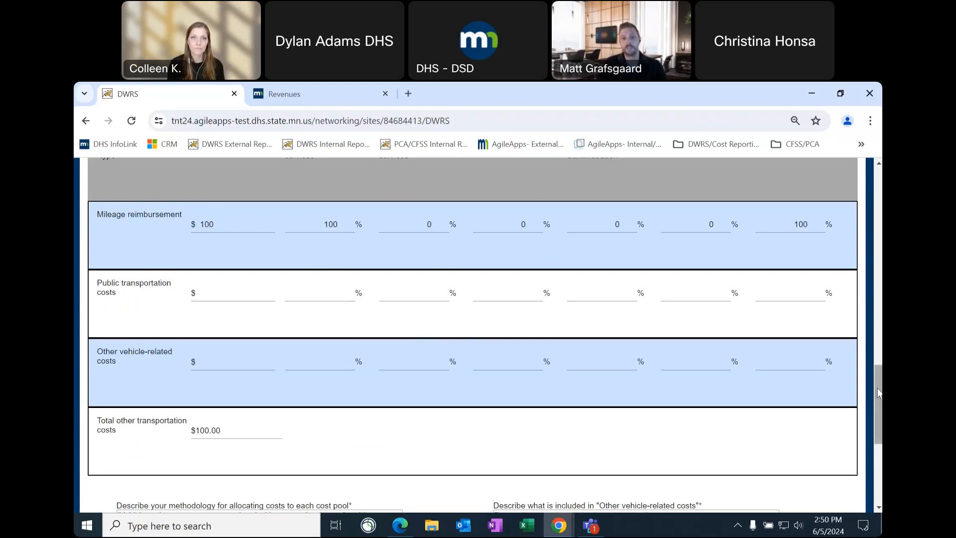
scroll(879, 388, "up", 1)
left_click_drag(879, 388, 875, 178)
left_click(640, 240)
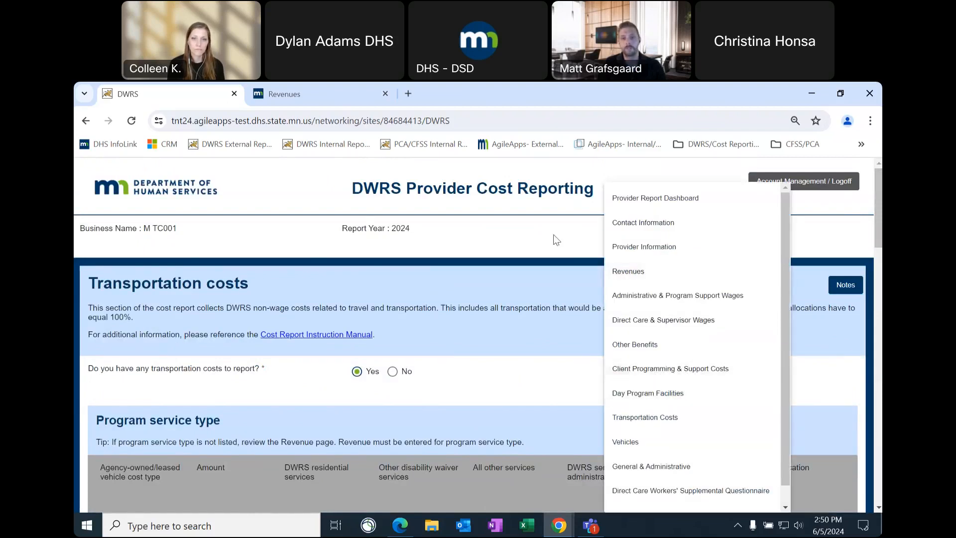
left_click(576, 259)
Compare the other transportation costs with the agency-owned/leased vehicle rows, including vehicle repair, fuel, licensing, insurance, depreciation and financing
scroll(578, 279, "down", 2)
scroll(577, 309, "down", 12)
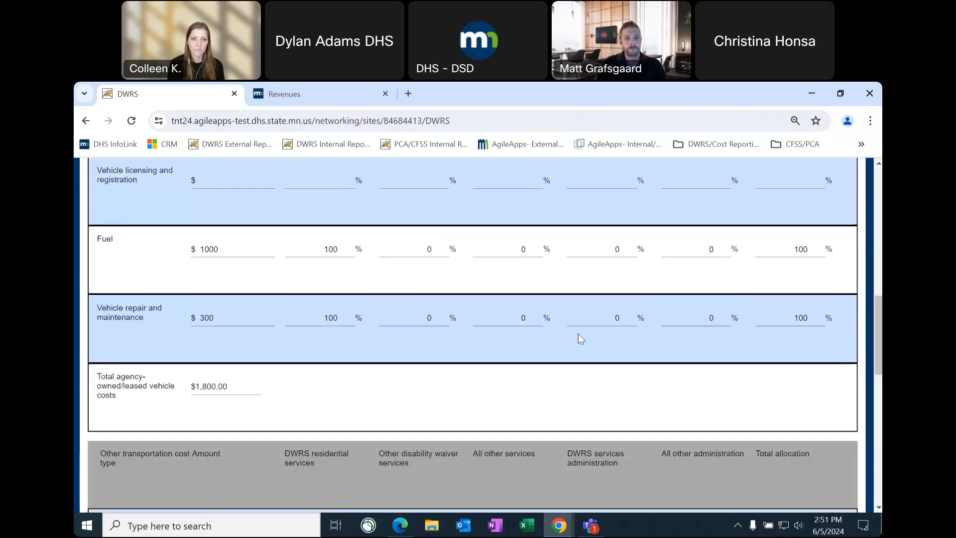
scroll(582, 347, "down", 1)
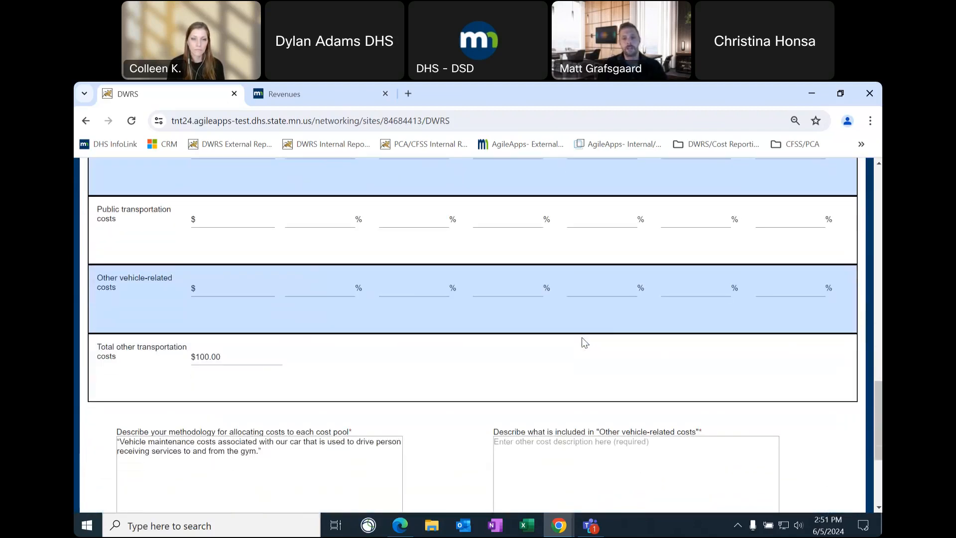
scroll(593, 368, "up", 1)
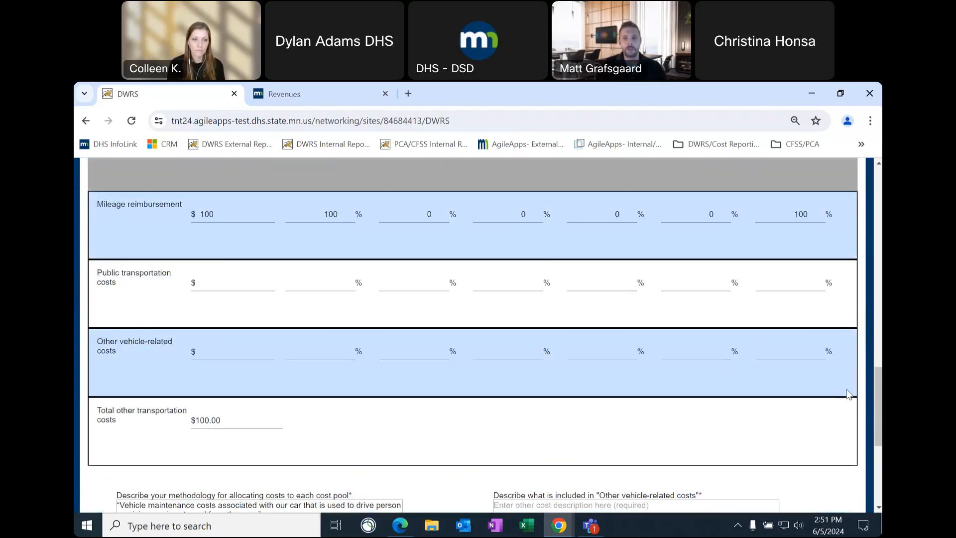
scroll(874, 369, "up", 1)
left_click_drag(875, 371, 871, 302)
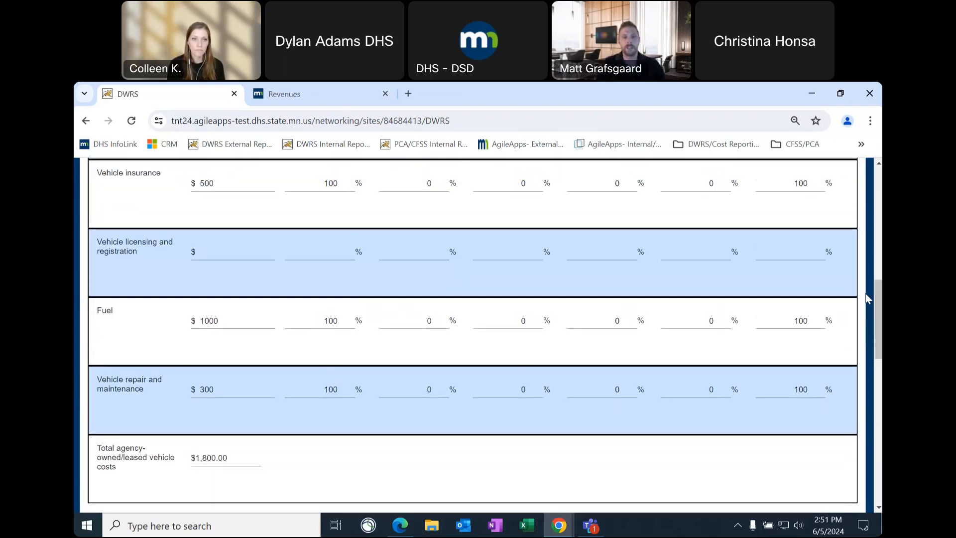
left_click_drag(880, 301, 880, 296)
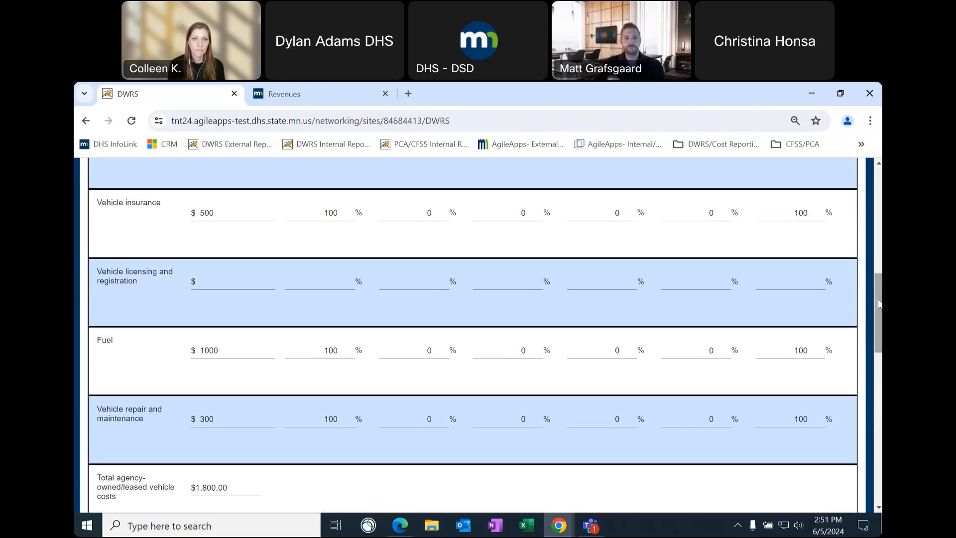
left_click_drag(879, 304, 876, 284)
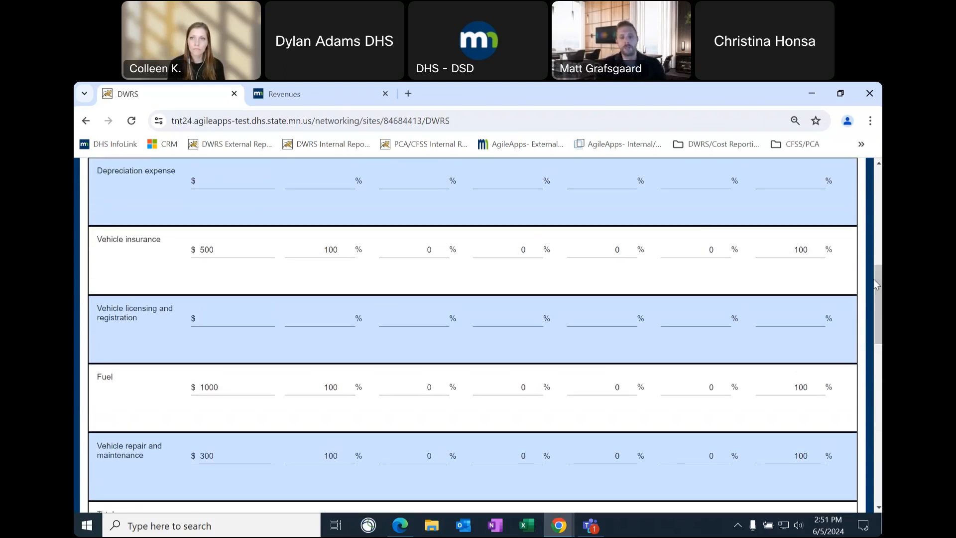
left_click_drag(877, 282, 881, 262)
right_click(881, 262)
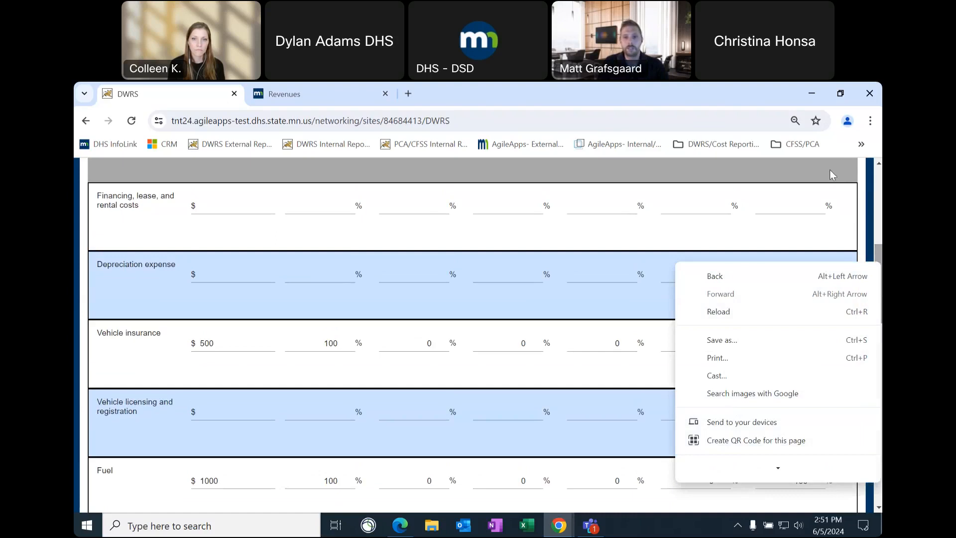
key("ctrl+r")
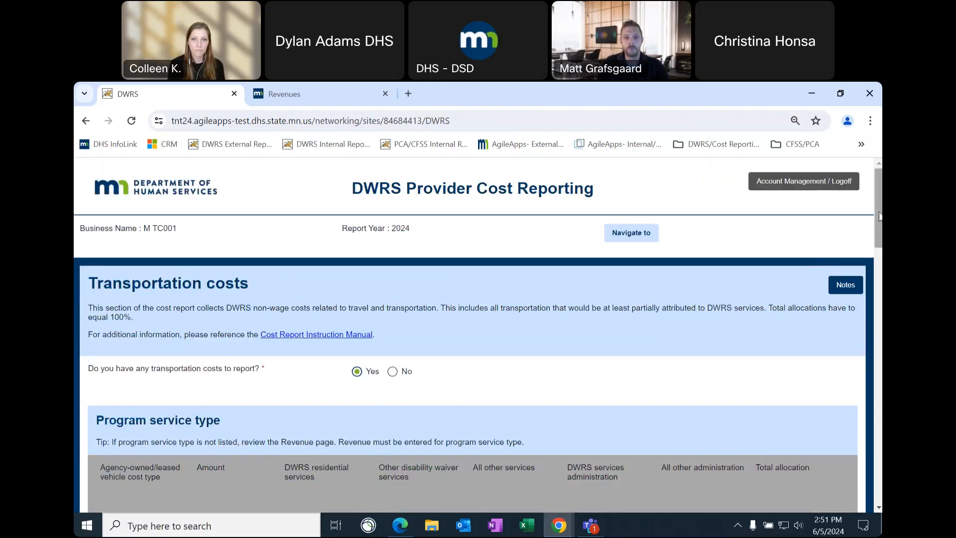
Check the DWRS residential services allocations in both transportation cost tables and read the written allocation methodology
scroll(879, 216, "down", 6)
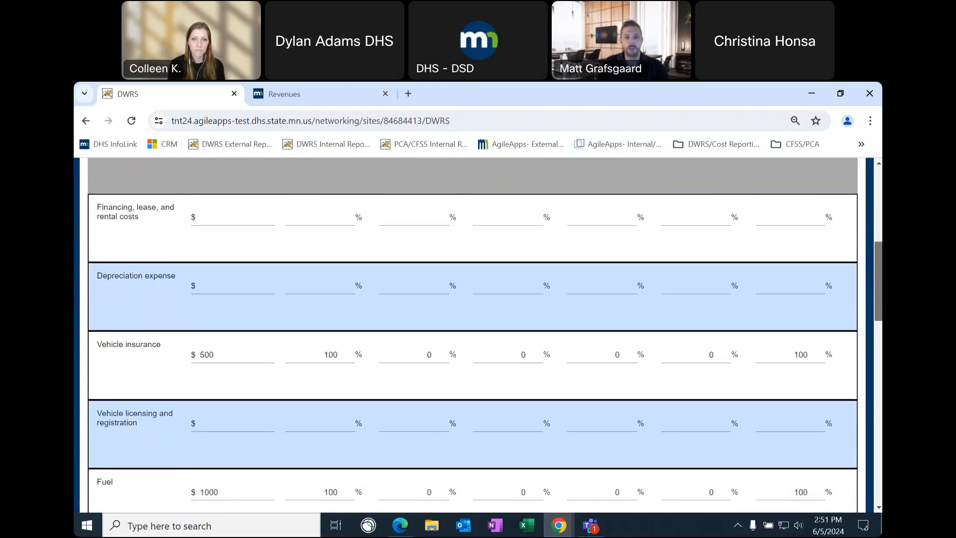
scroll(315, 195, "up", 1)
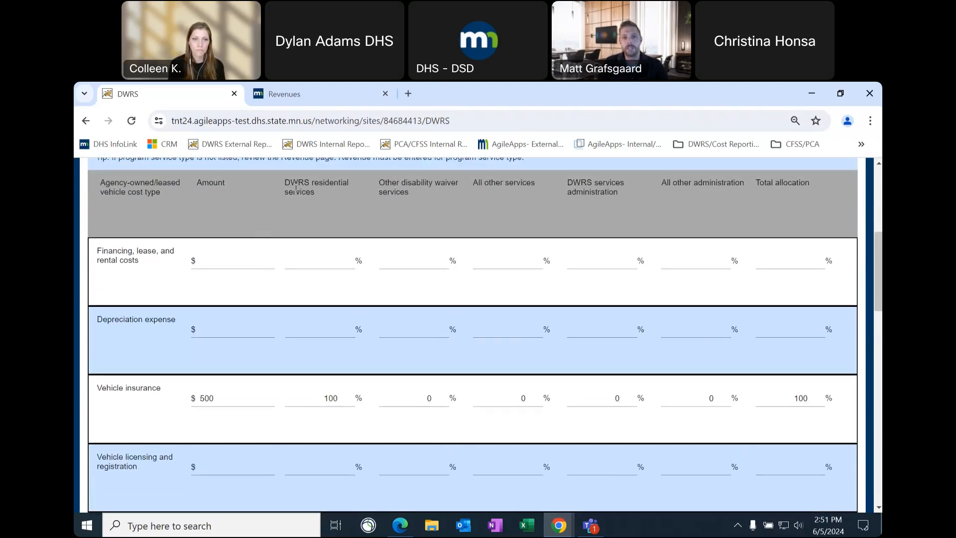
left_click_drag(880, 249, 881, 313)
scroll(321, 254, "down", 5)
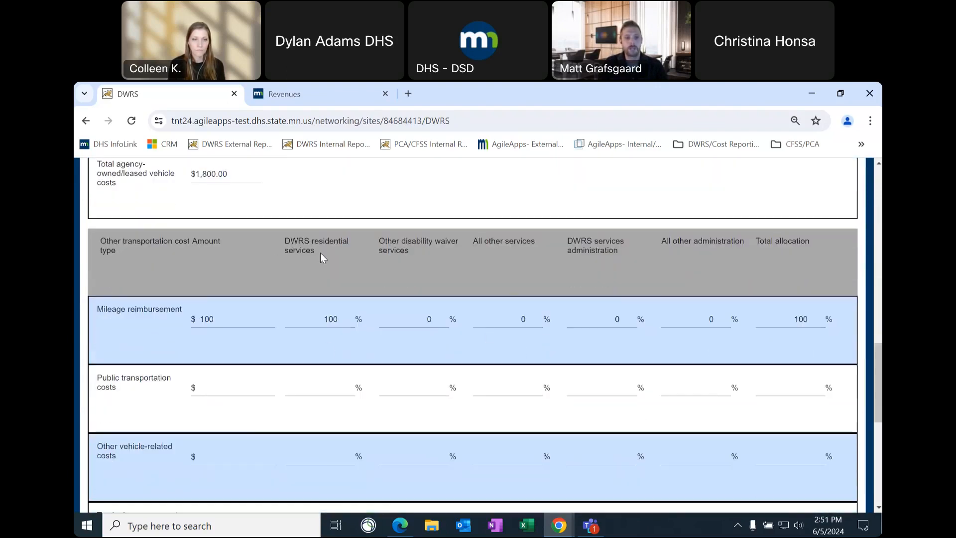
scroll(339, 315, "down", 1)
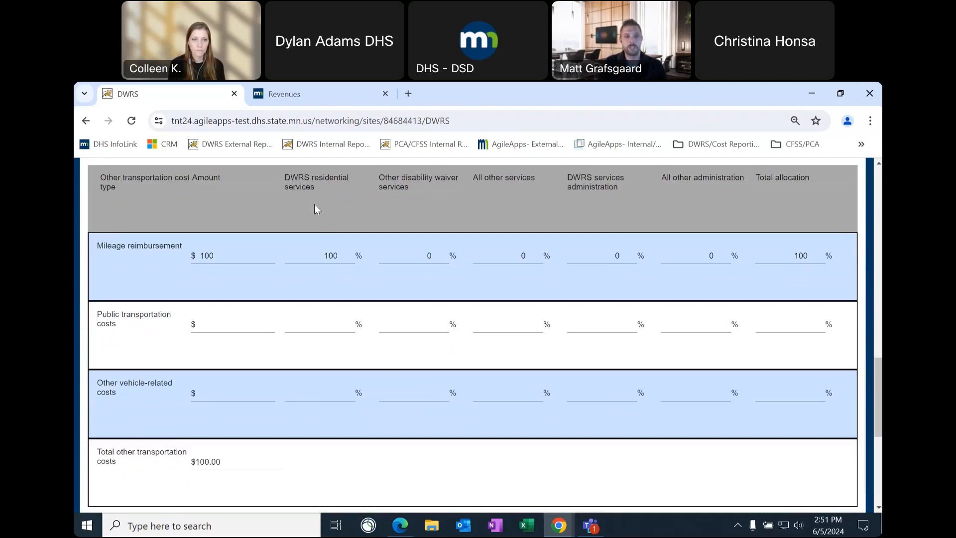
scroll(296, 382, "down", 3)
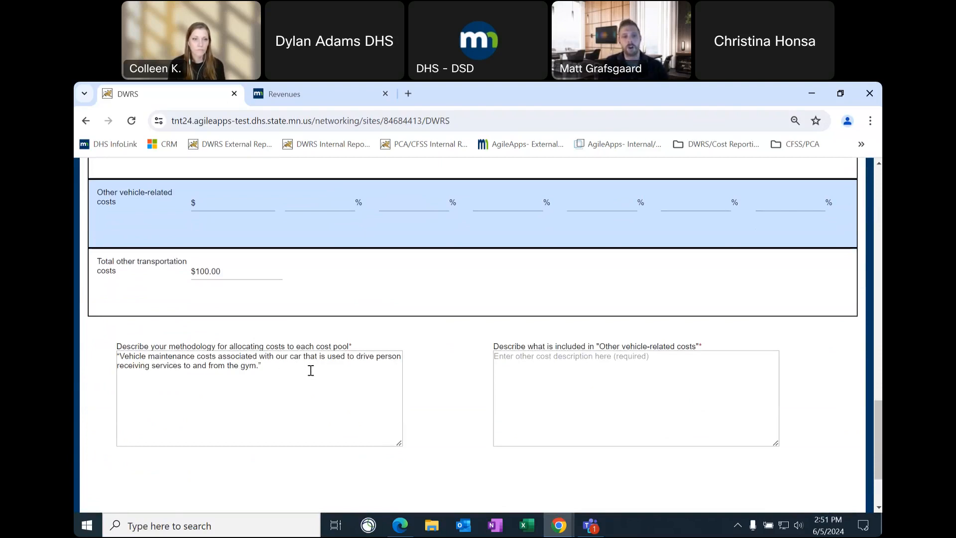
Save the transportation costs with the other vehicle-related costs description left blank, and continue to Vehicle cost and usage
left_click(279, 369)
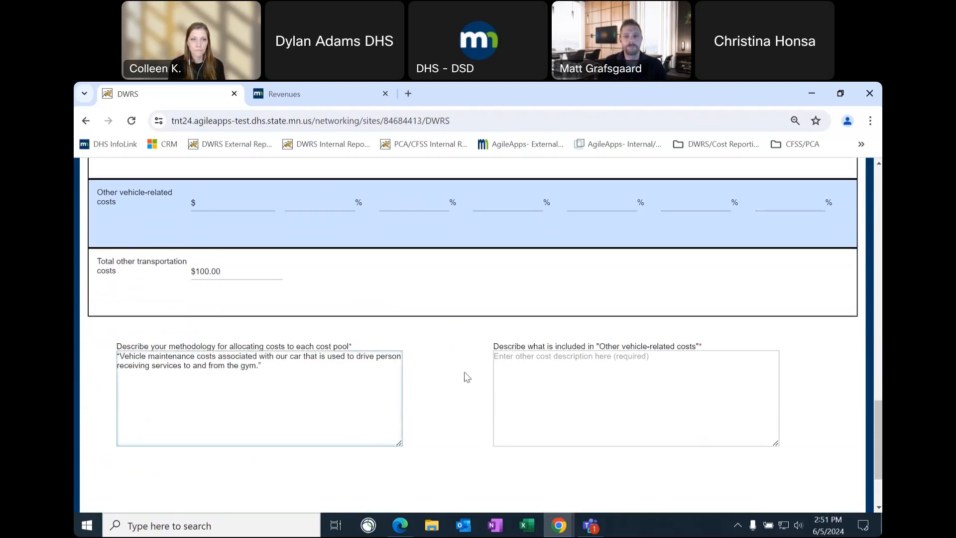
scroll(466, 377, "down", 2)
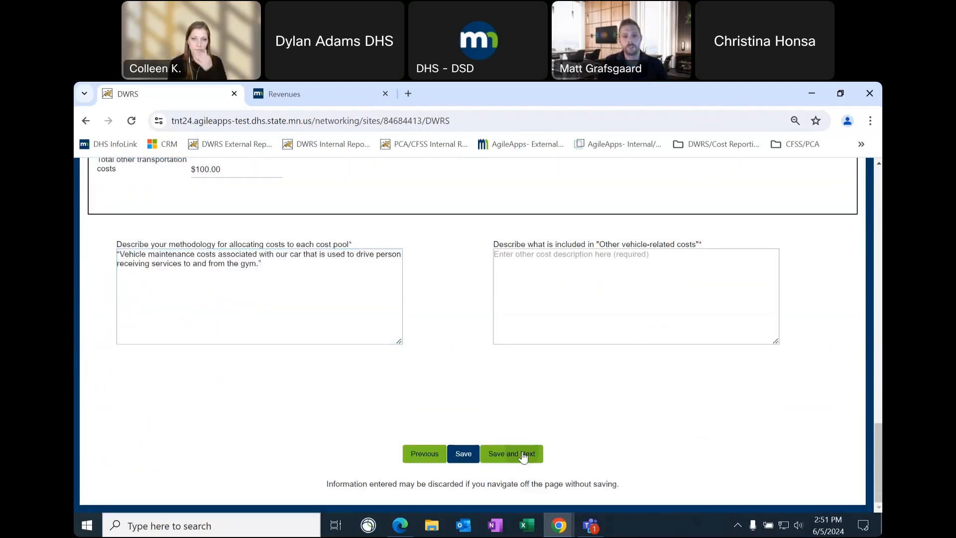
left_click(523, 456)
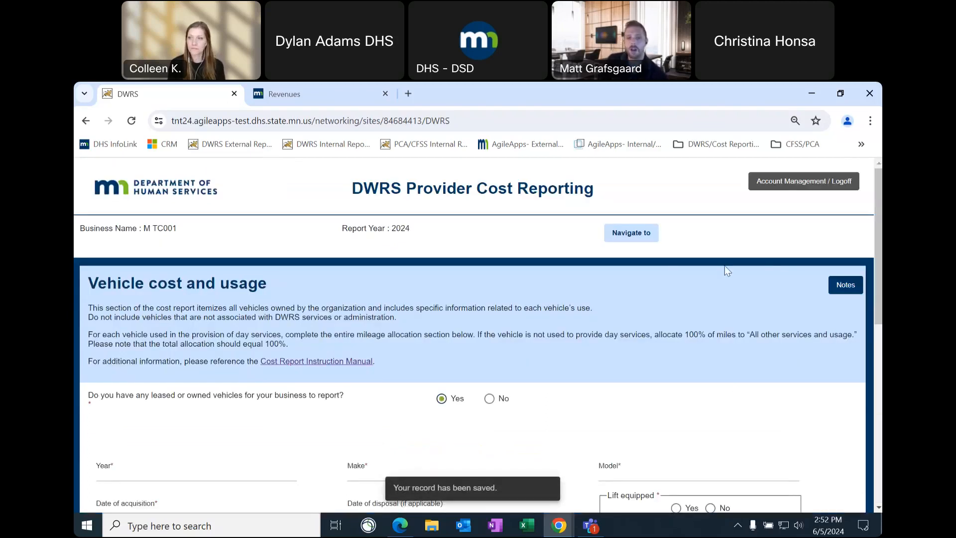
Fill in the new vehicle's year as 2020, make as Ford and model as Transit
scroll(700, 311, "down", 1)
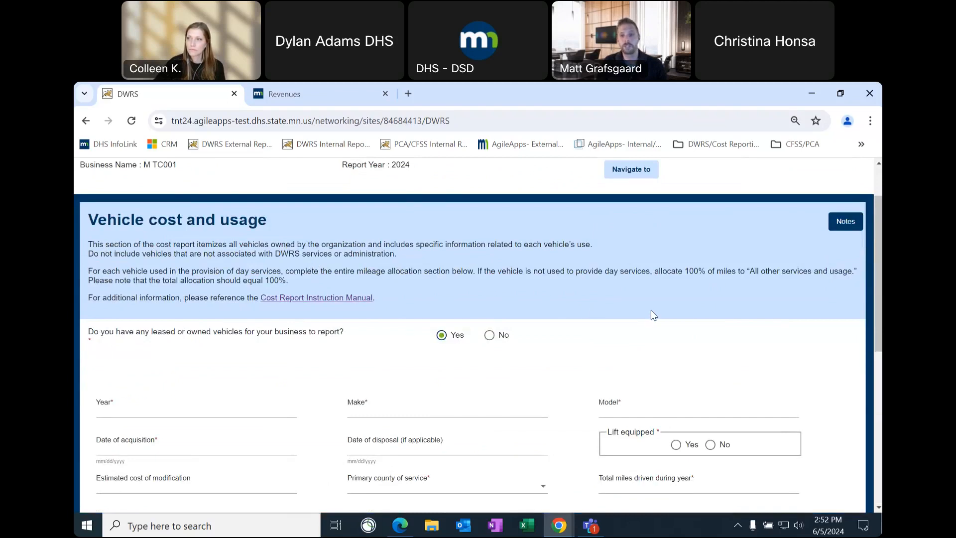
scroll(655, 306, "down", 2)
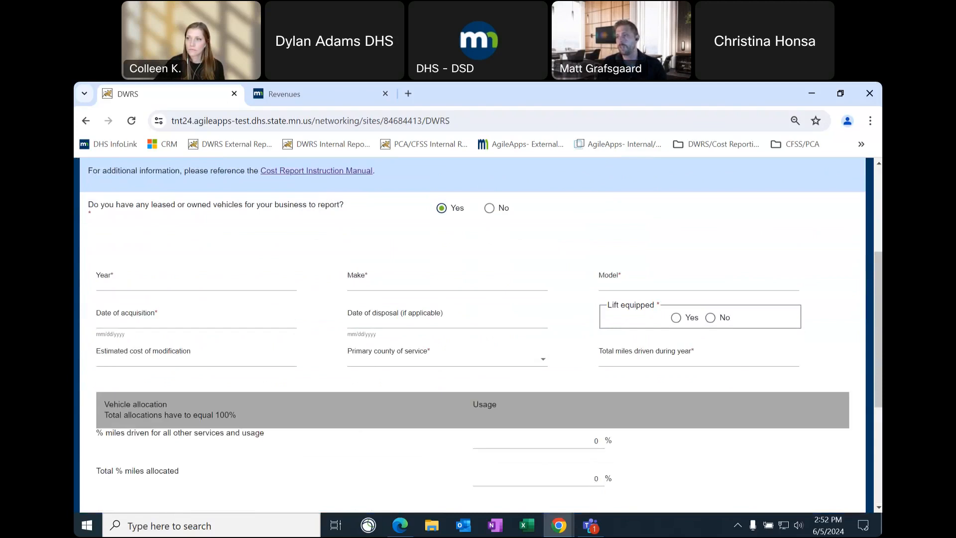
left_click(237, 287)
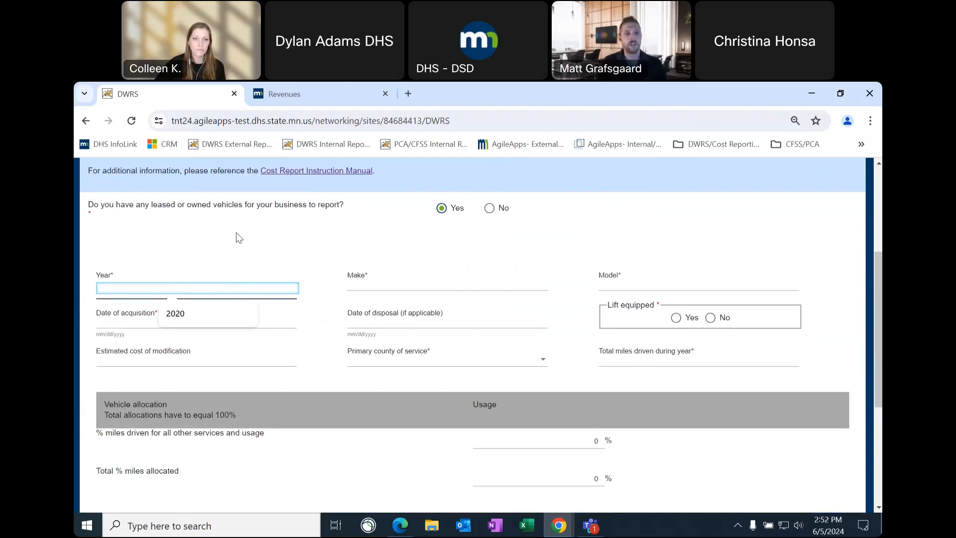
scroll(245, 204, "down", 1)
scroll(239, 191, "up", 1)
left_click(191, 285)
left_click(184, 315)
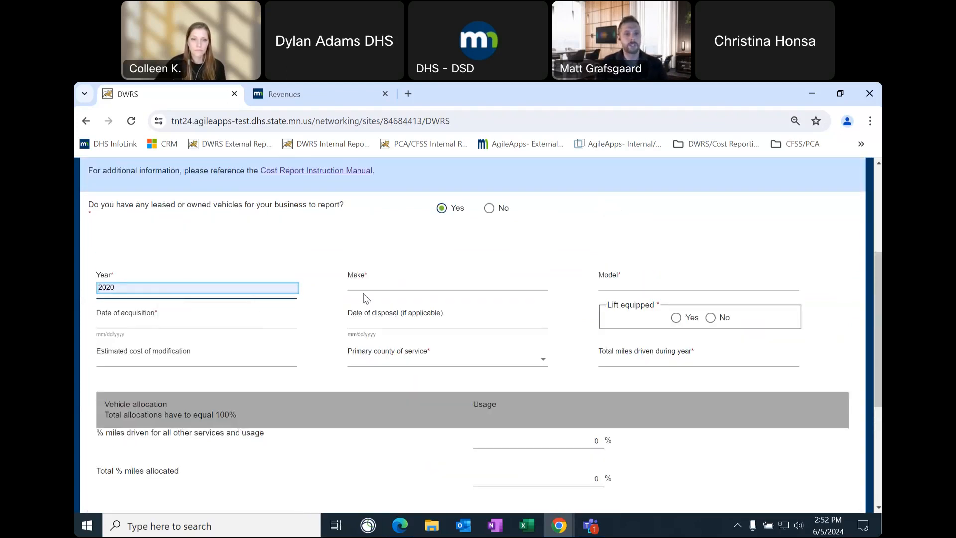
left_click(369, 286)
left_click(426, 315)
left_click(641, 288)
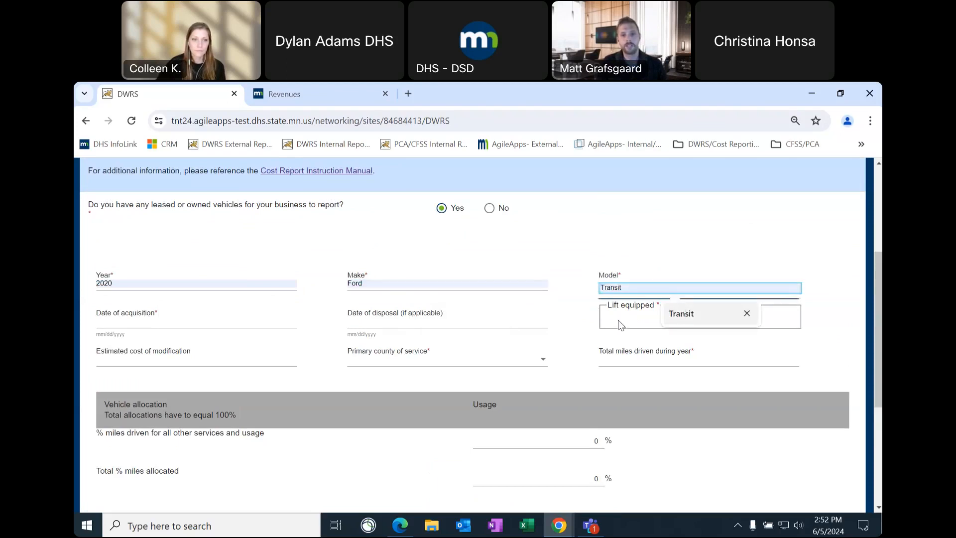
Set the vehicle's acquisition date to 01/01/2021, mark it as lift equipped, and enter 0 as the estimated cost of modification
left_click(193, 323)
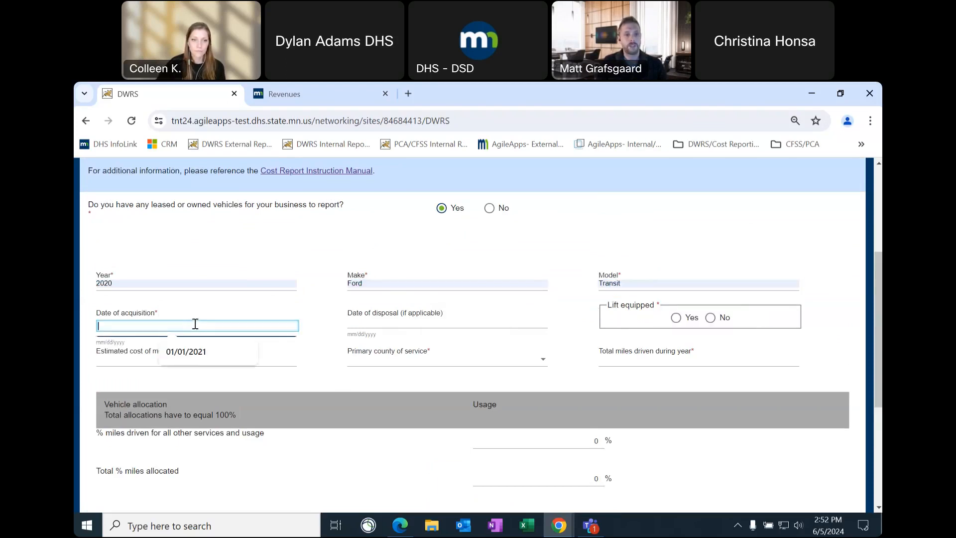
left_click(202, 353)
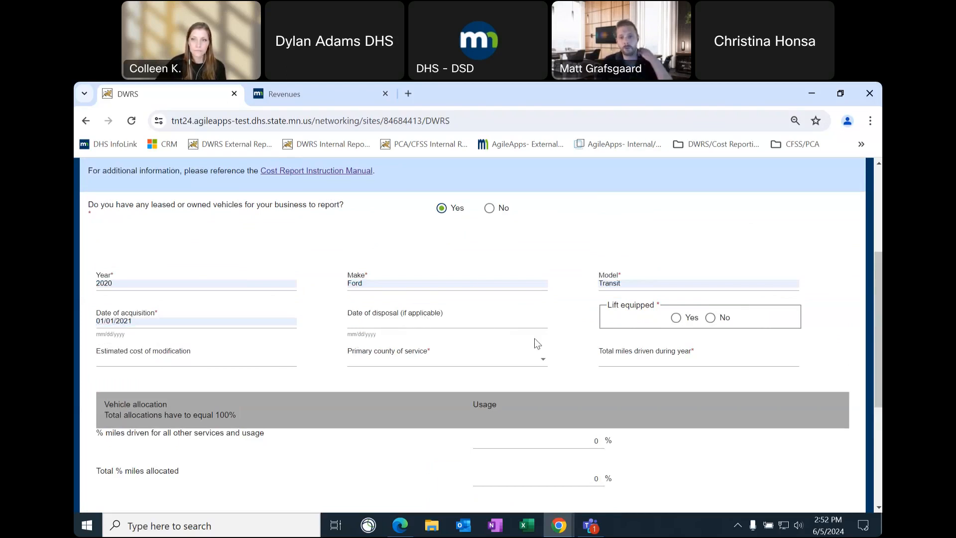
left_click(676, 317)
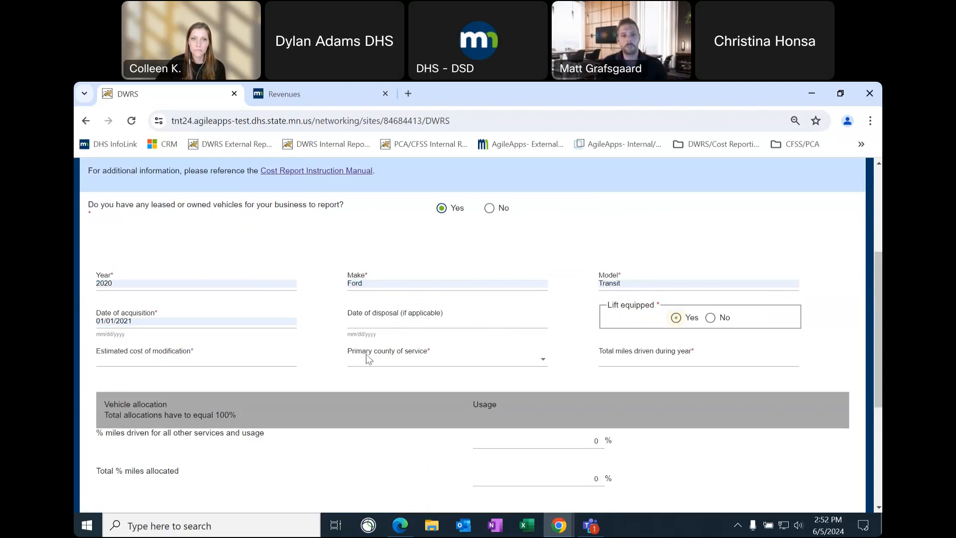
left_click(190, 359)
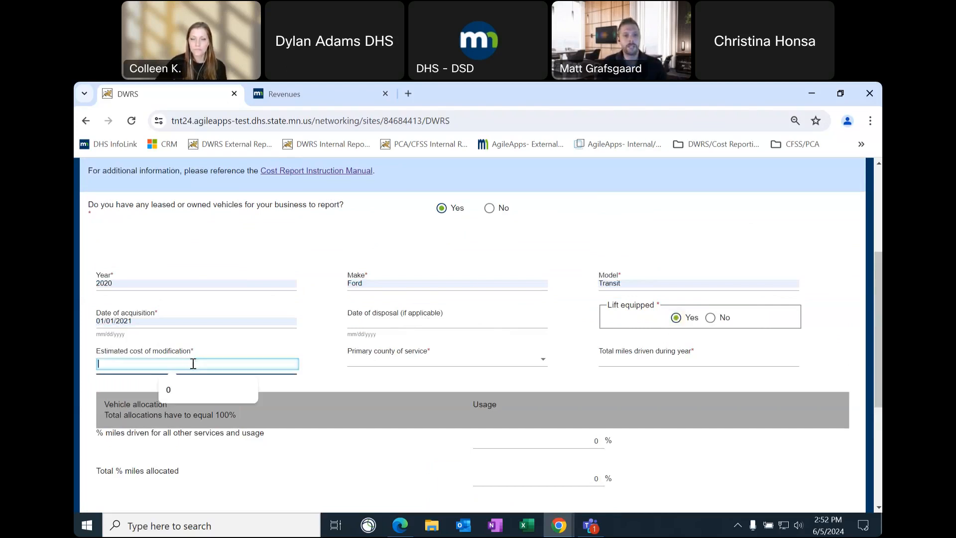
left_click(187, 390)
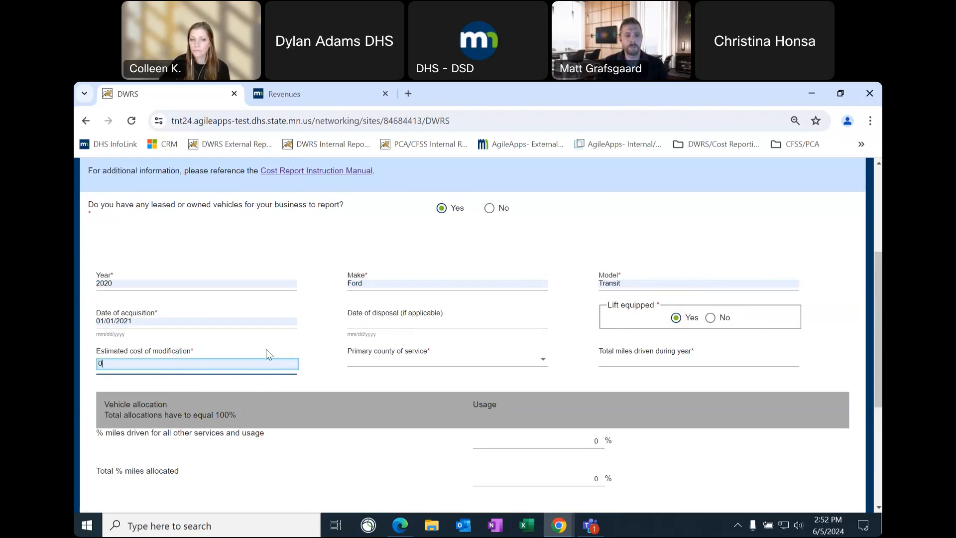
Set the vehicle's primary county of service to Ramsey
left_click(393, 360)
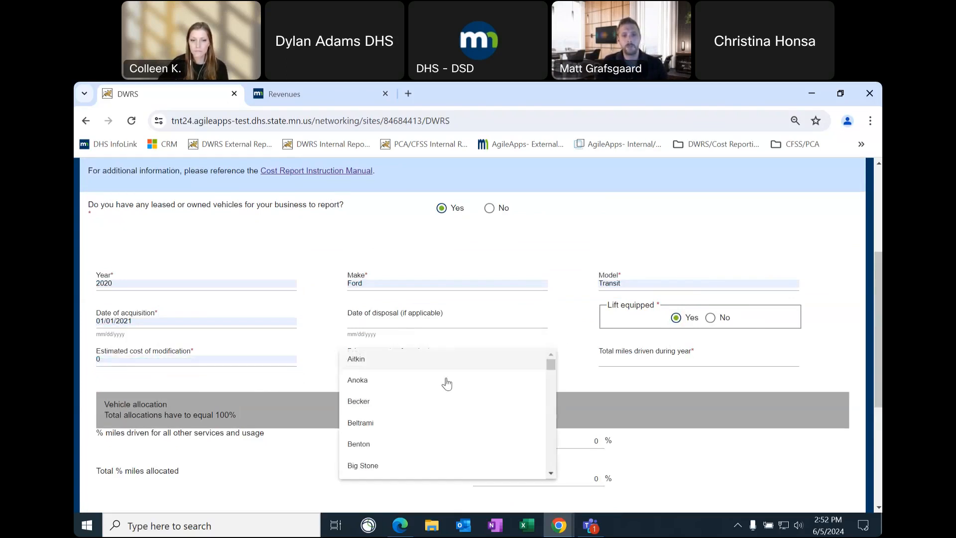
scroll(464, 433, "down", 20)
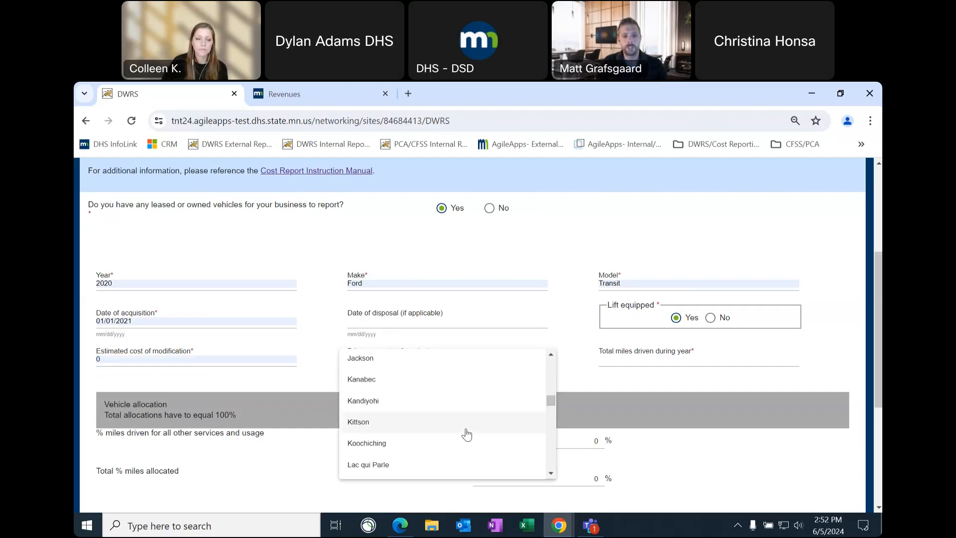
scroll(464, 433, "down", 8)
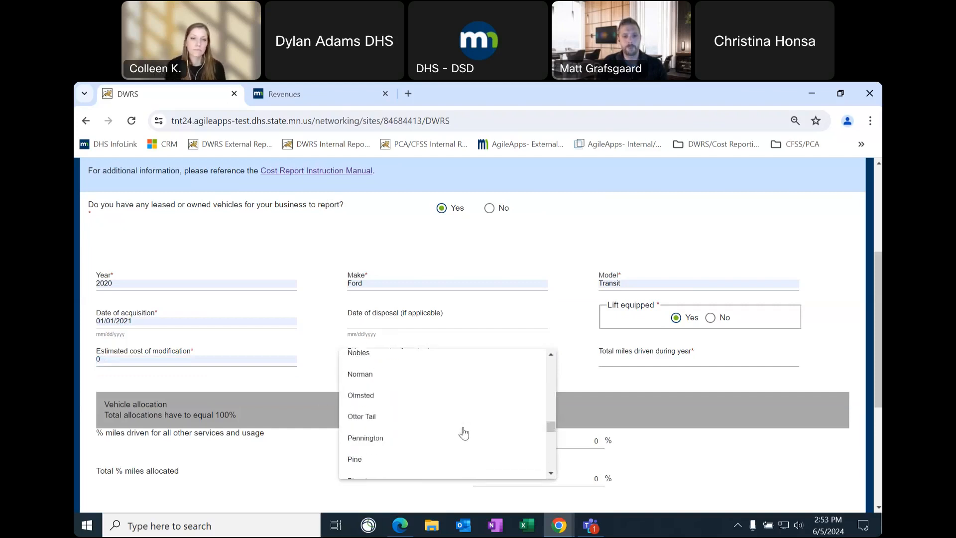
scroll(456, 428, "down", 1)
scroll(424, 422, "up", 1)
left_click(397, 412)
Enter 15000 total miles driven during the year and create the vehicle usage record
left_click(644, 363)
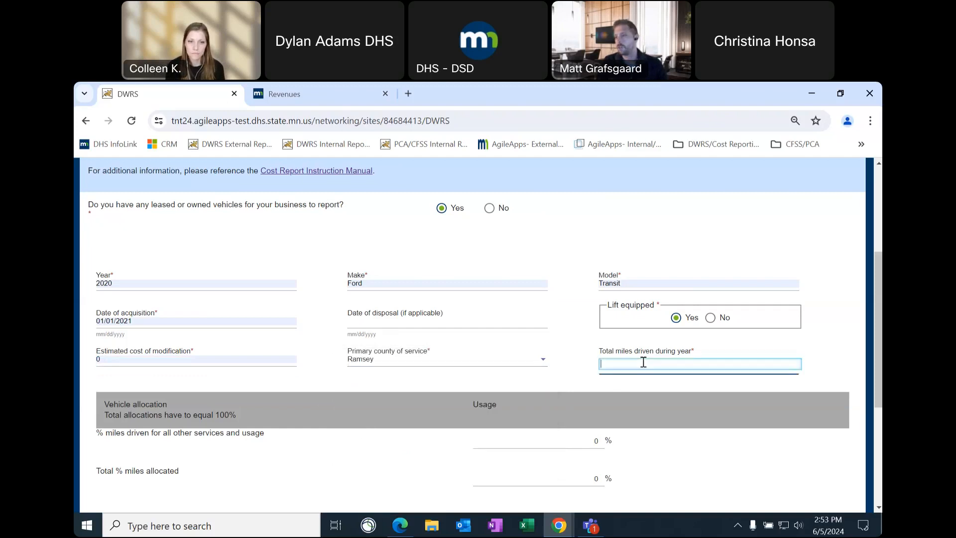
left_click(643, 363)
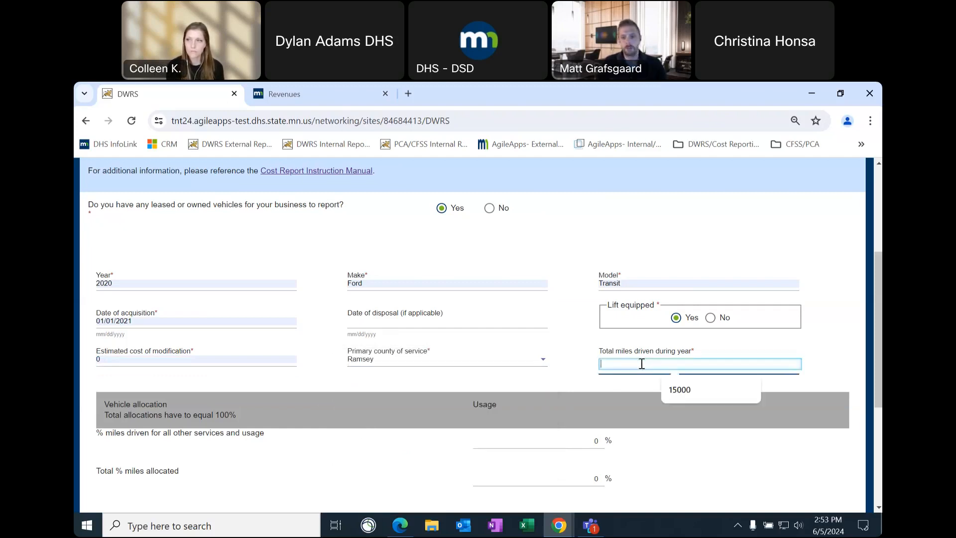
left_click(694, 397)
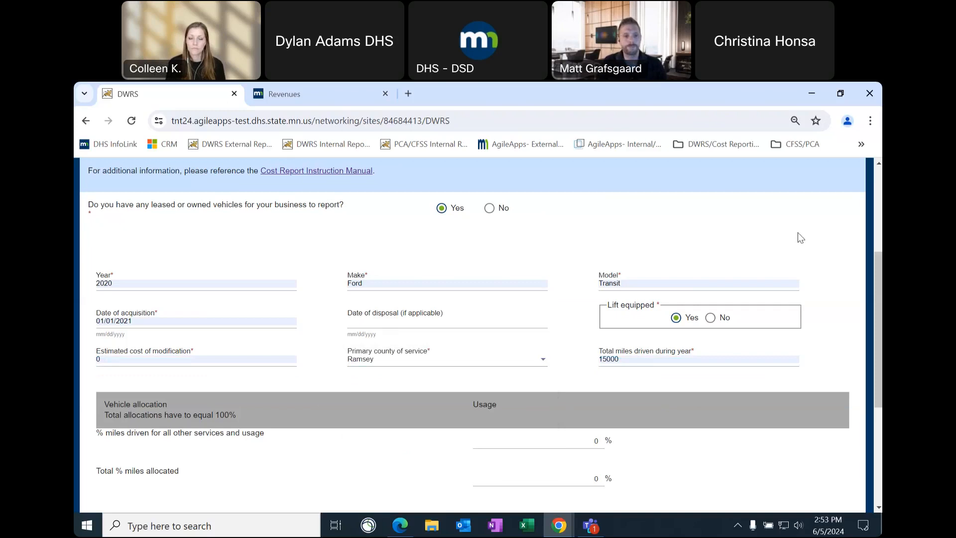
scroll(796, 292, "down", 1)
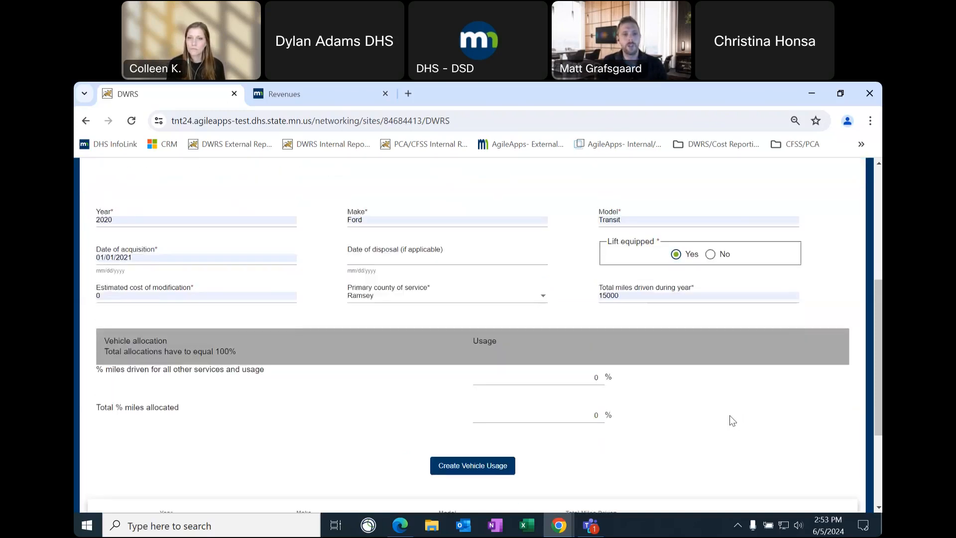
left_click(463, 467)
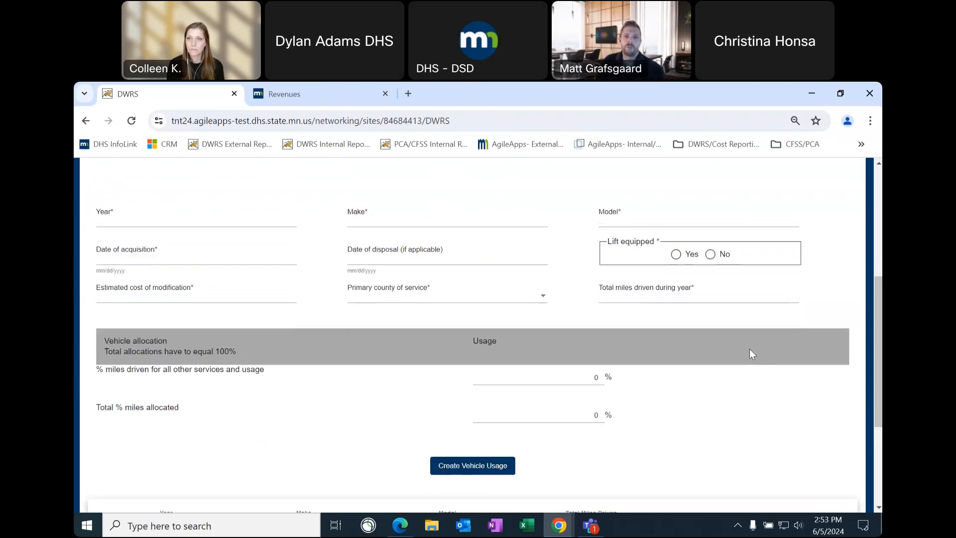
Delete the first of the two duplicate 2020 Ford Transit entries in the vehicle list and confirm the deletion
scroll(638, 359, "up", 1)
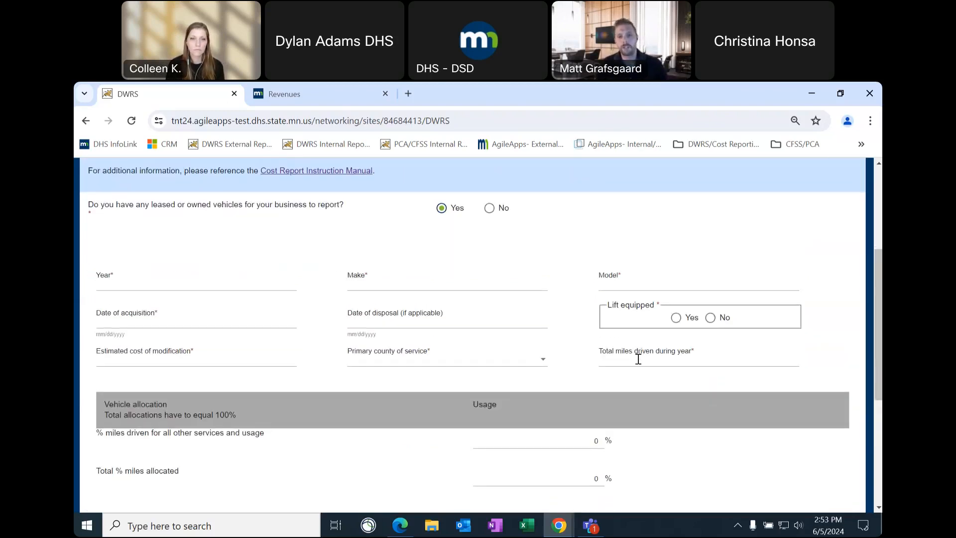
scroll(761, 287, "down", 3)
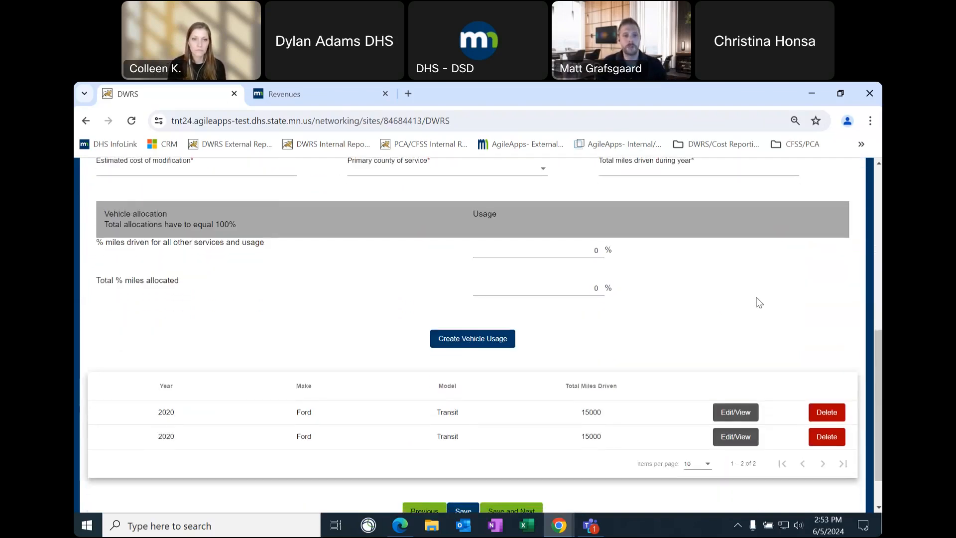
scroll(750, 344, "down", 1)
left_click(825, 364)
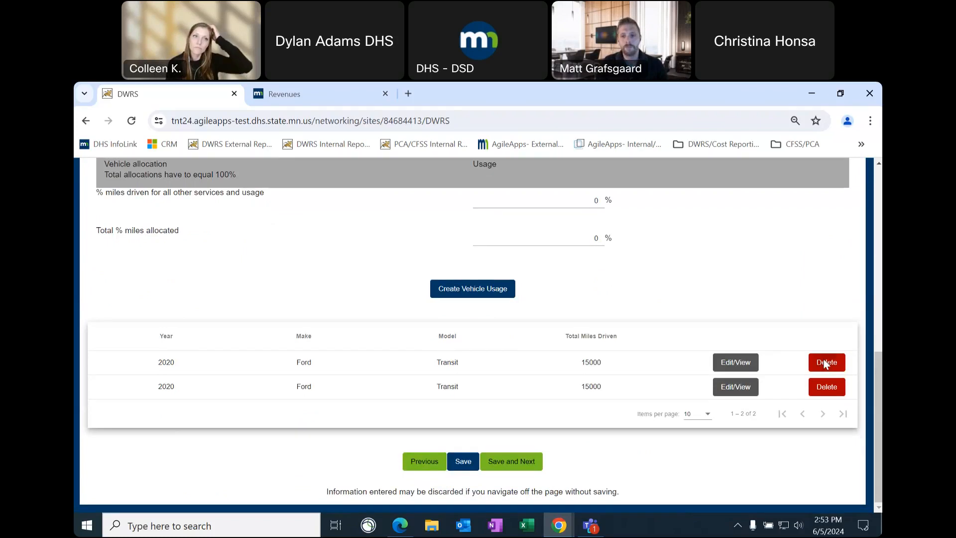
left_click(249, 343)
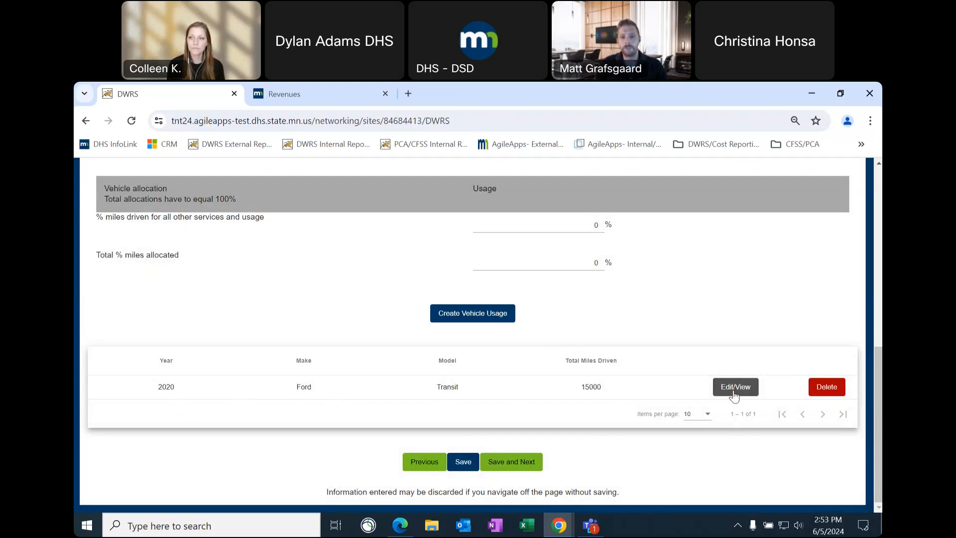
Review the details and mileage allocation of the 2020 Ford Transit's usage record, then save and close it
left_click(731, 393)
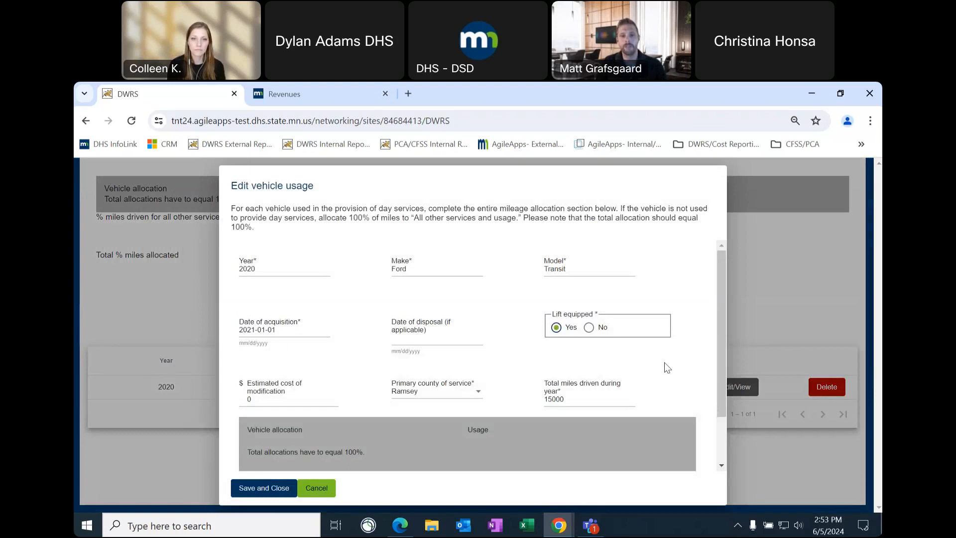
scroll(664, 362, "down", 1)
scroll(665, 358, "up", 1)
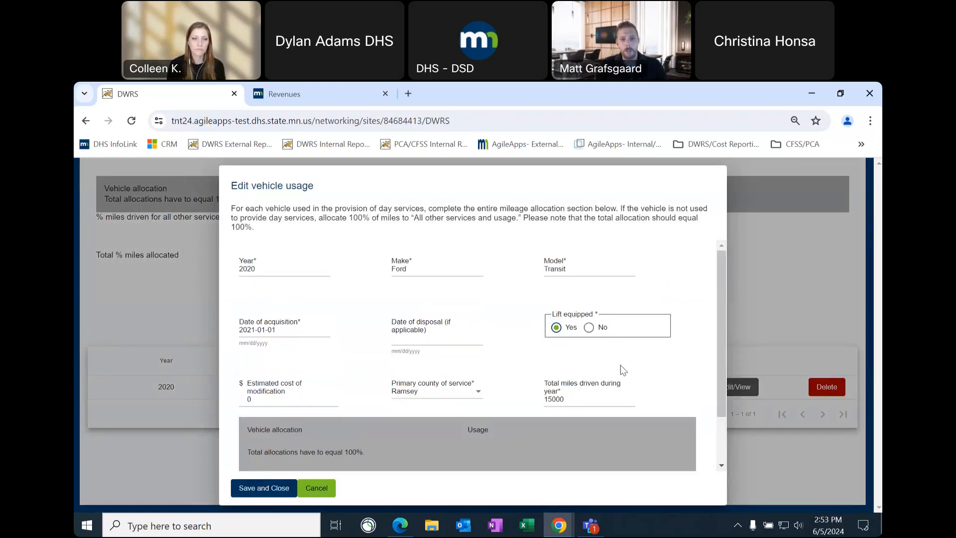
scroll(680, 362, "down", 1)
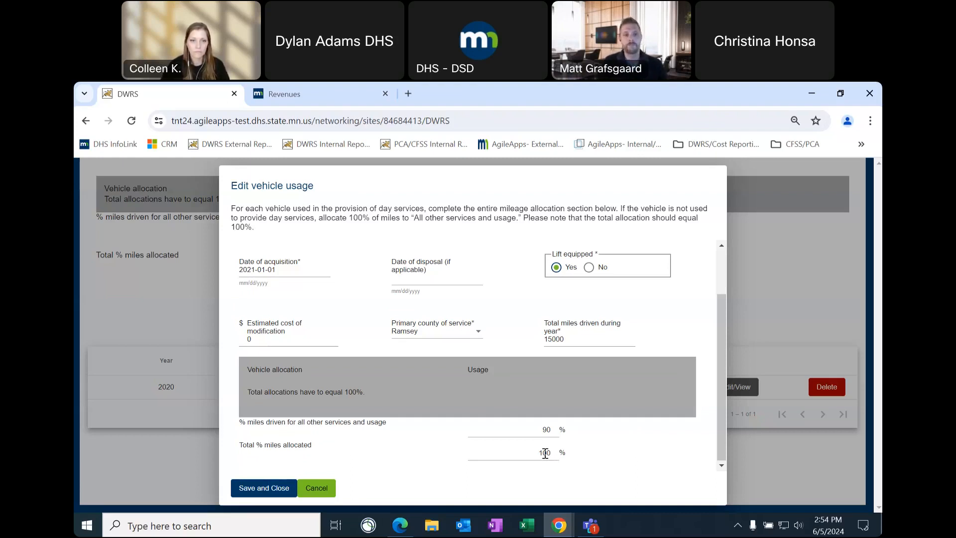
left_click(267, 489)
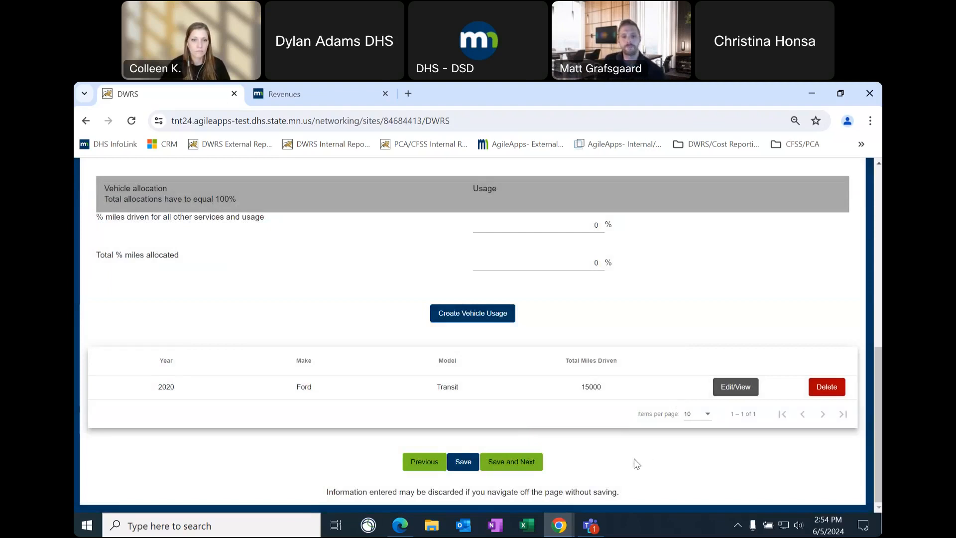
Check the vehicle list, save the vehicle cost and usage section, and continue to General and administrative costs
scroll(636, 463, "up", 1)
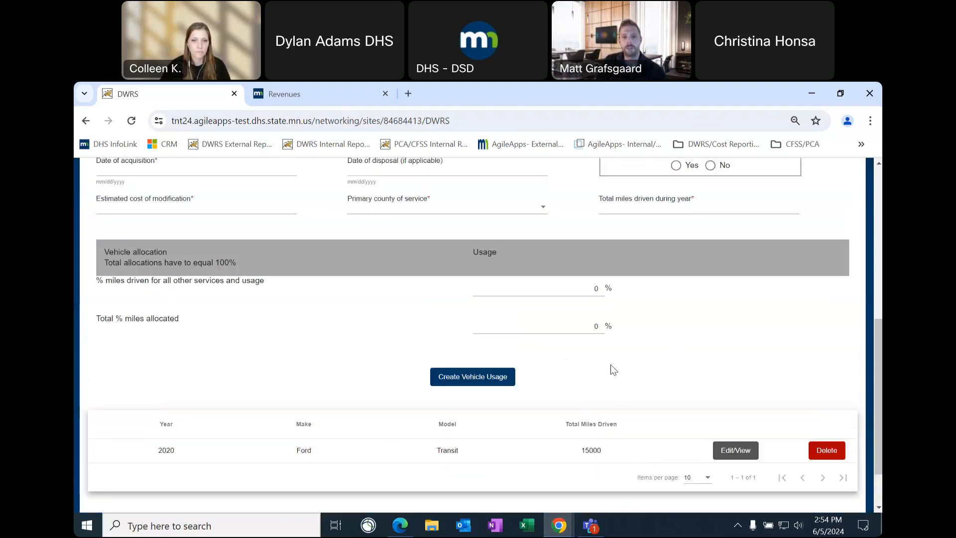
scroll(610, 366, "down", 1)
scroll(612, 367, "up", 2)
scroll(613, 367, "down", 2)
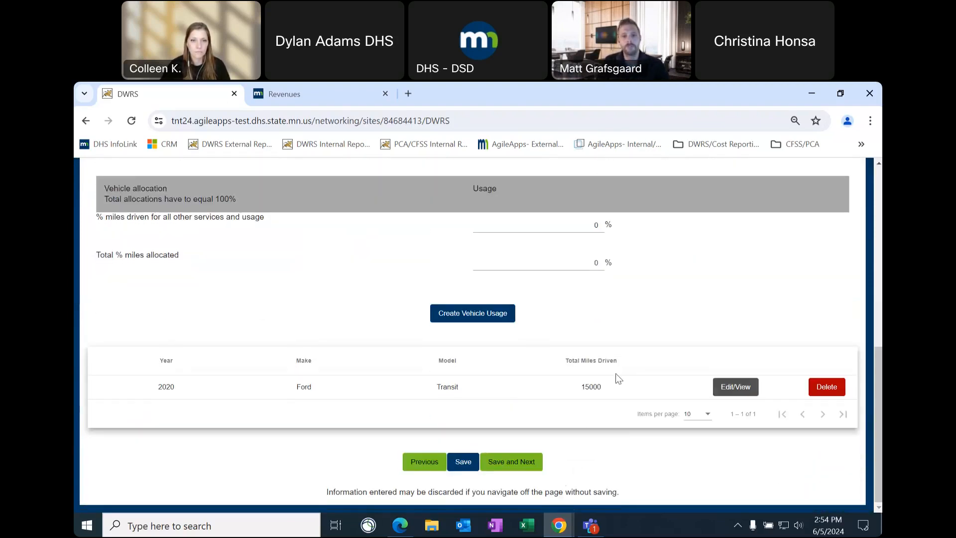
left_click(516, 461)
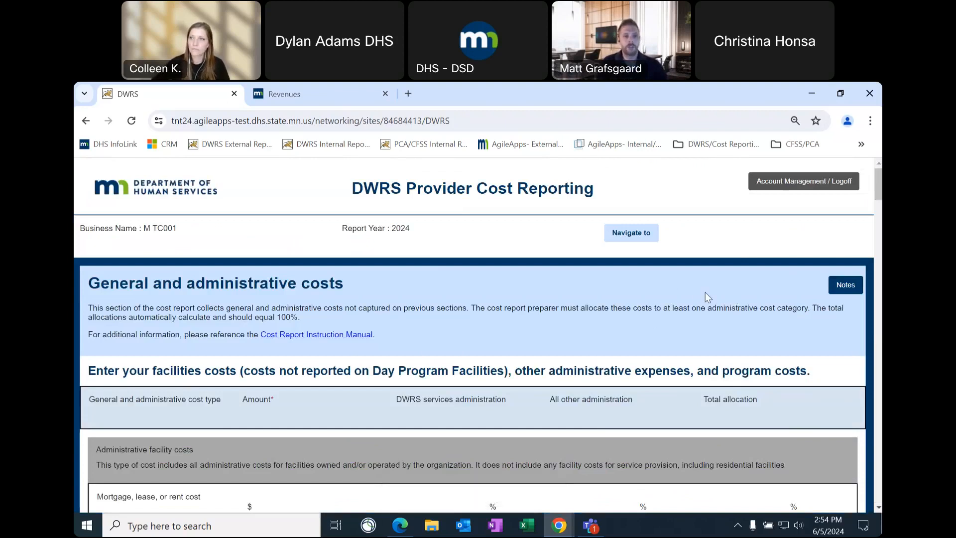
Examine the general and administrative cost rows, from administrative facility costs down to the licensing fees amount and allocation
scroll(733, 291, "down", 1)
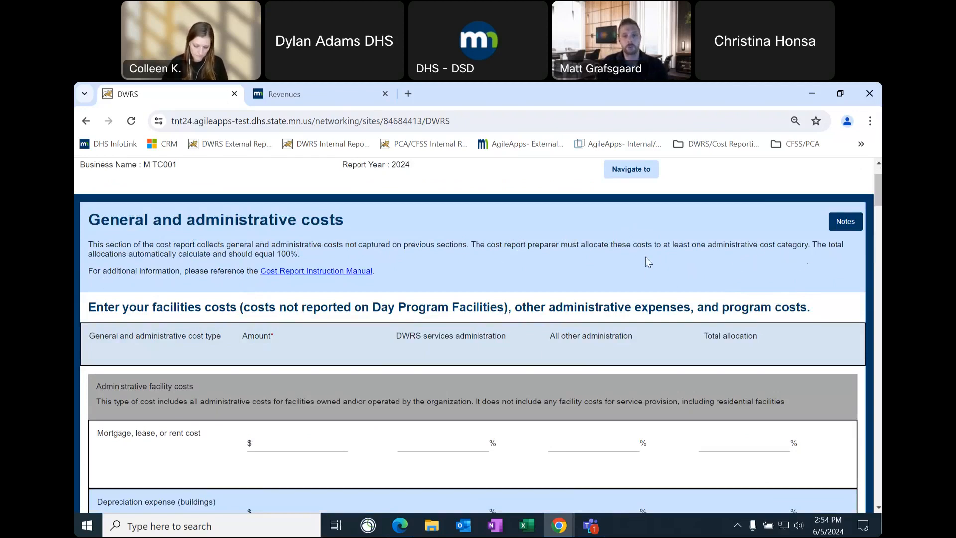
scroll(650, 262, "down", 3)
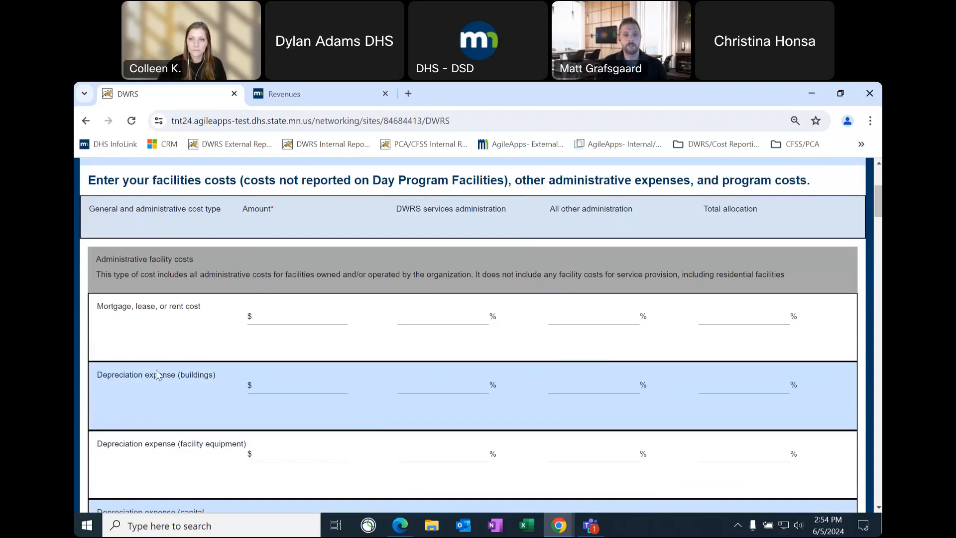
scroll(131, 381, "down", 1)
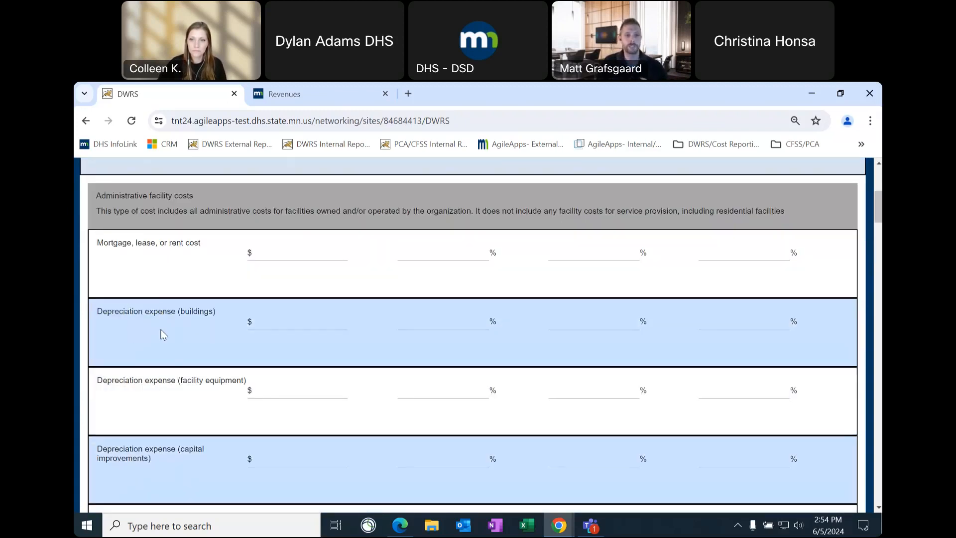
scroll(198, 332, "down", 1)
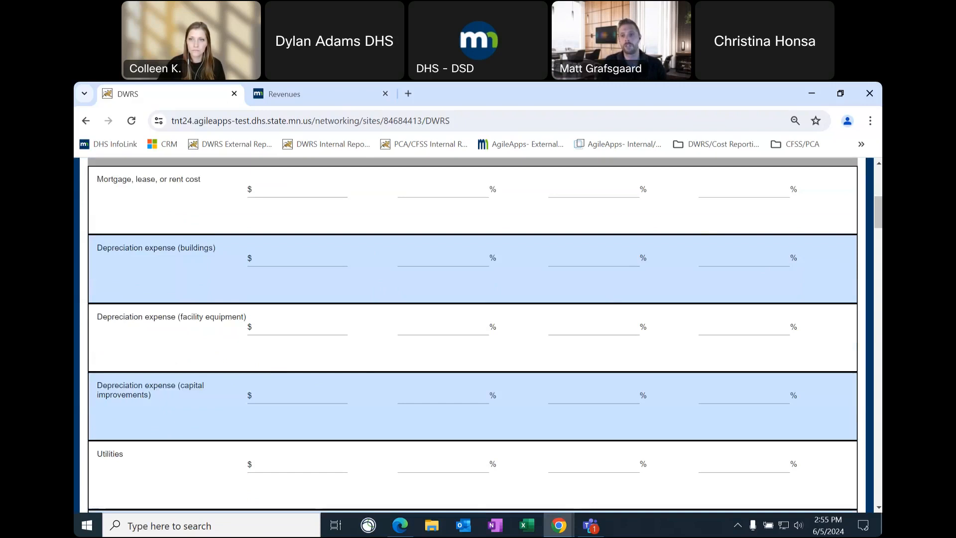
left_click_drag(880, 219, 881, 259)
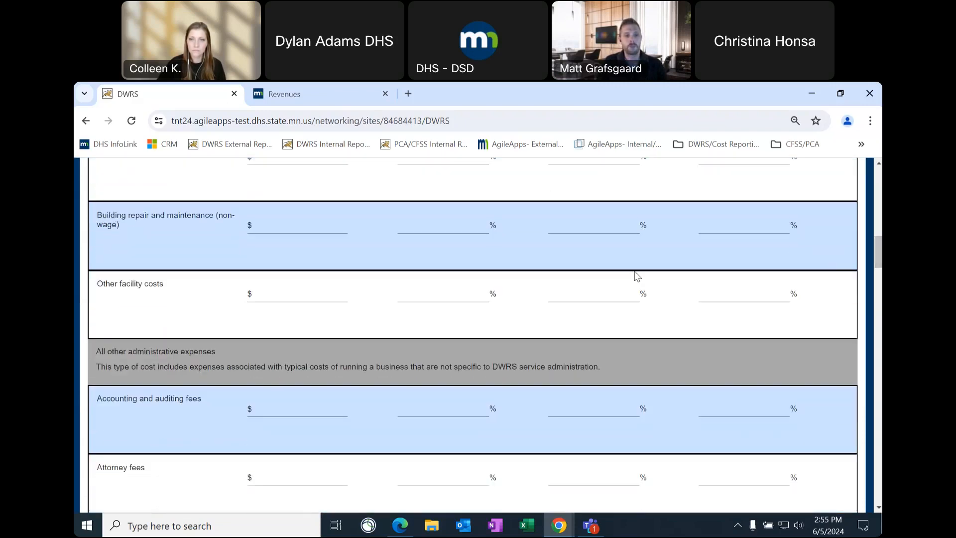
scroll(634, 271, "up", 1)
scroll(632, 271, "down", 7)
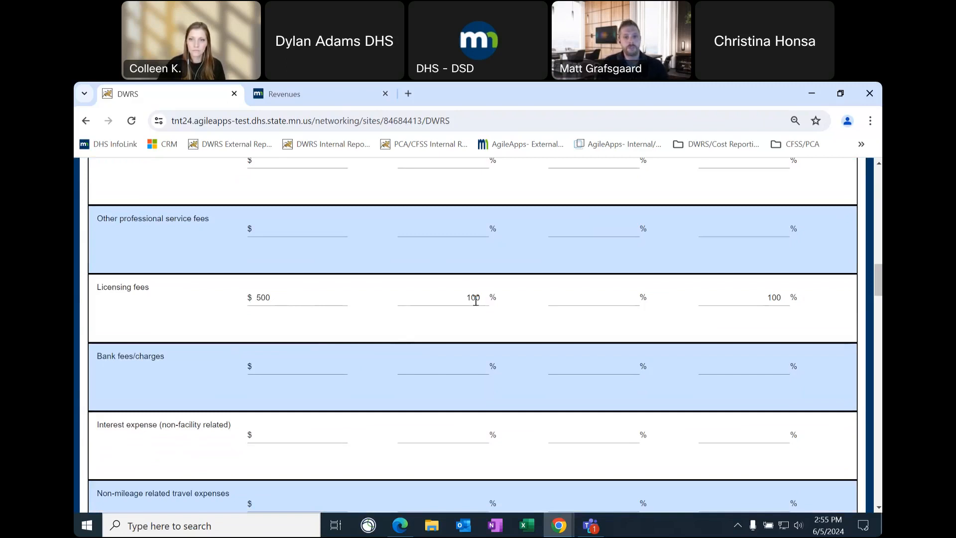
Examine the allocation column headings and the all other administrative expenses rows, from accounting and auditing fees through office supplies expense
left_click_drag(878, 280, 877, 243)
scroll(736, 317, "up", 9)
scroll(484, 322, "up", 3)
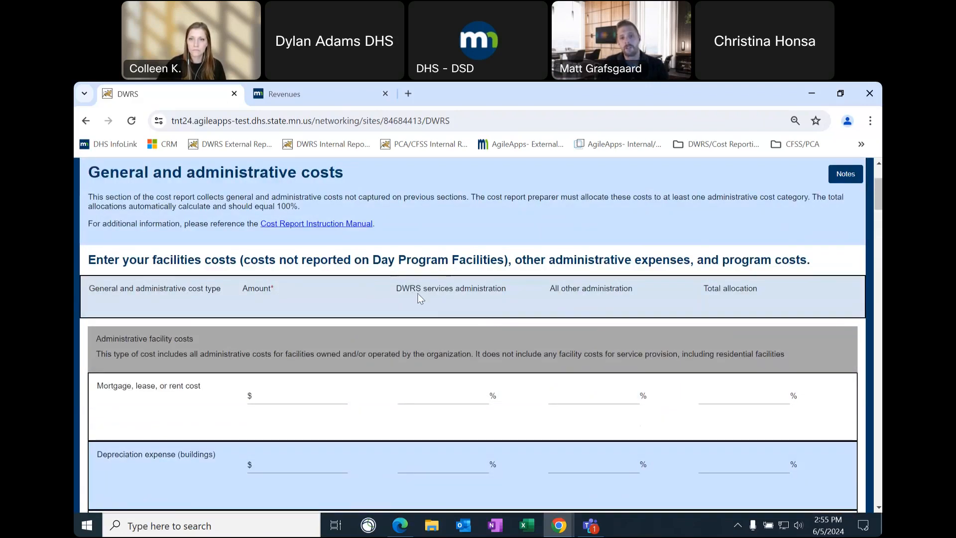
scroll(620, 402, "down", 1)
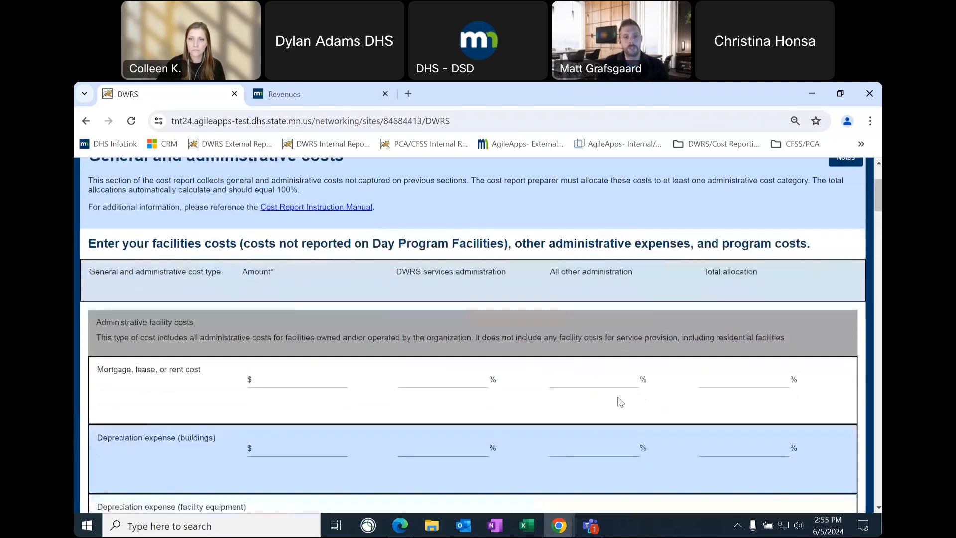
scroll(619, 401, "down", 15)
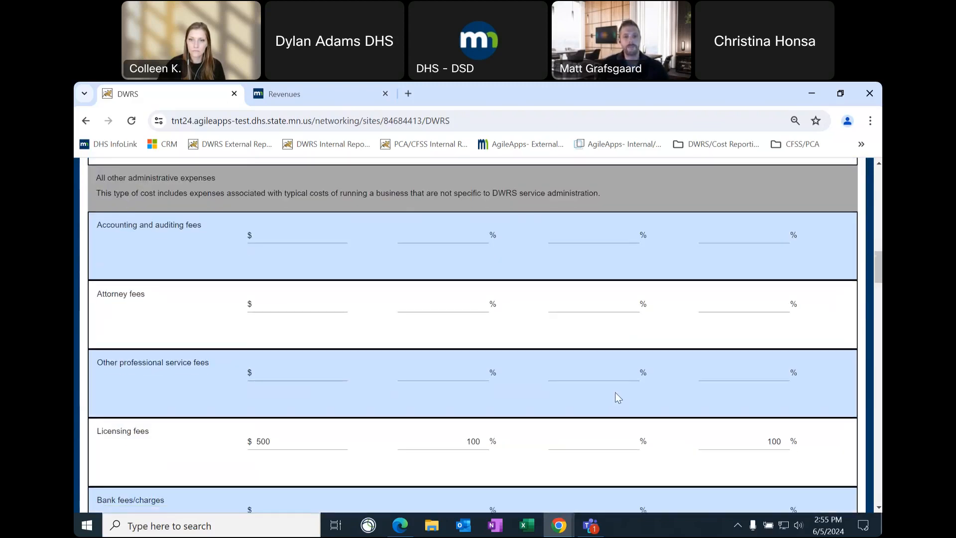
scroll(615, 393, "down", 1)
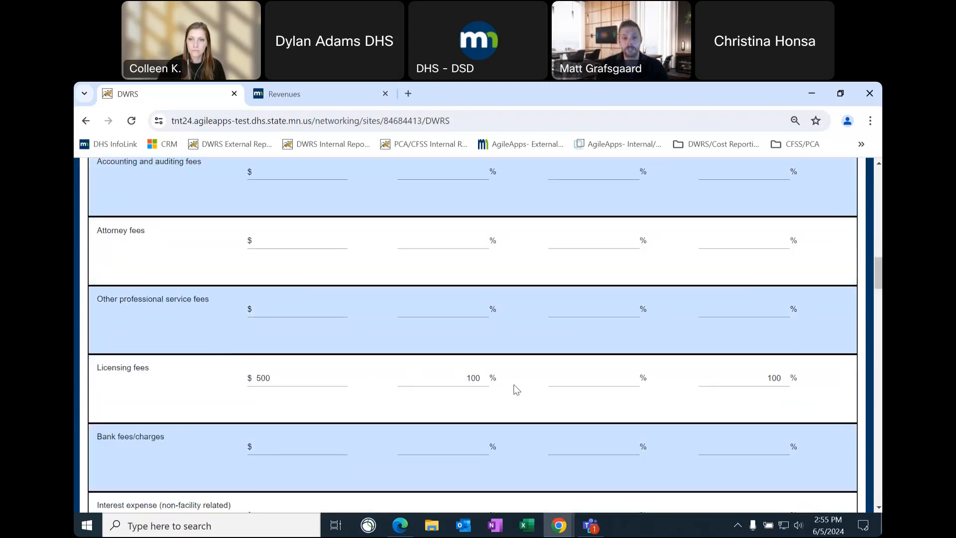
scroll(518, 383, "down", 2)
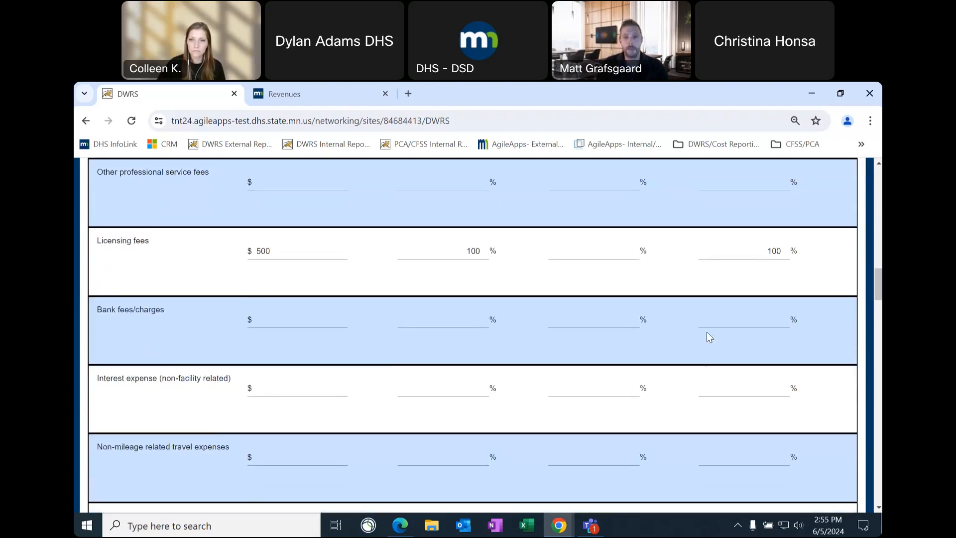
scroll(566, 396, "down", 2)
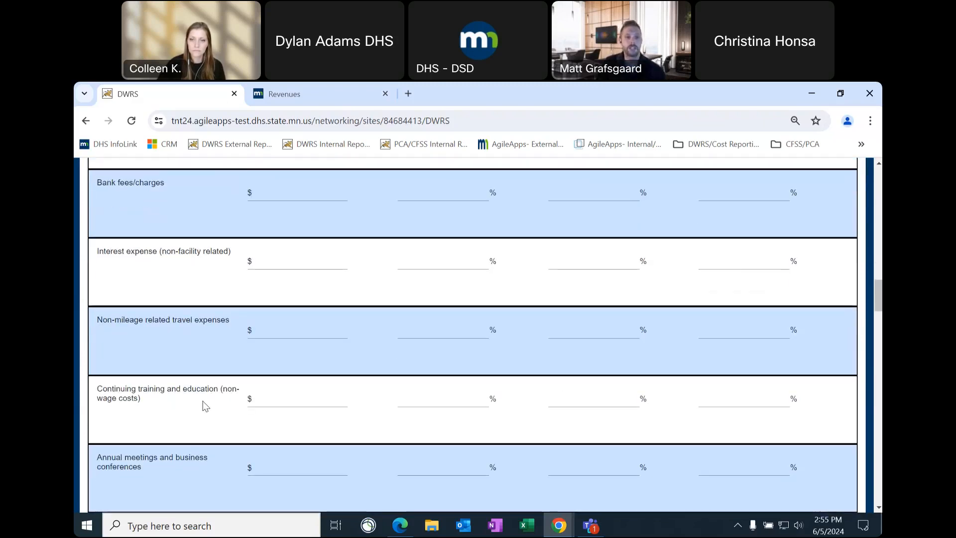
scroll(289, 426, "down", 1)
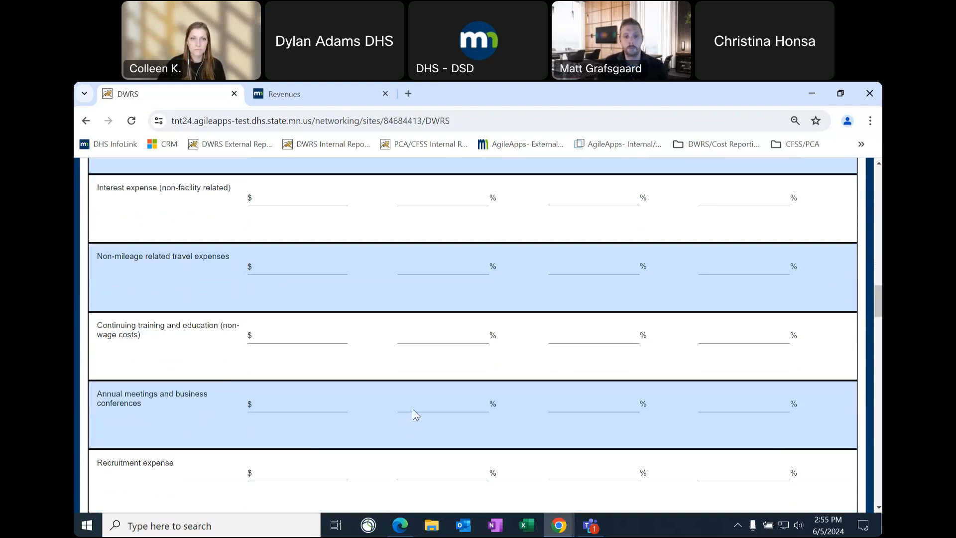
scroll(413, 411, "down", 4)
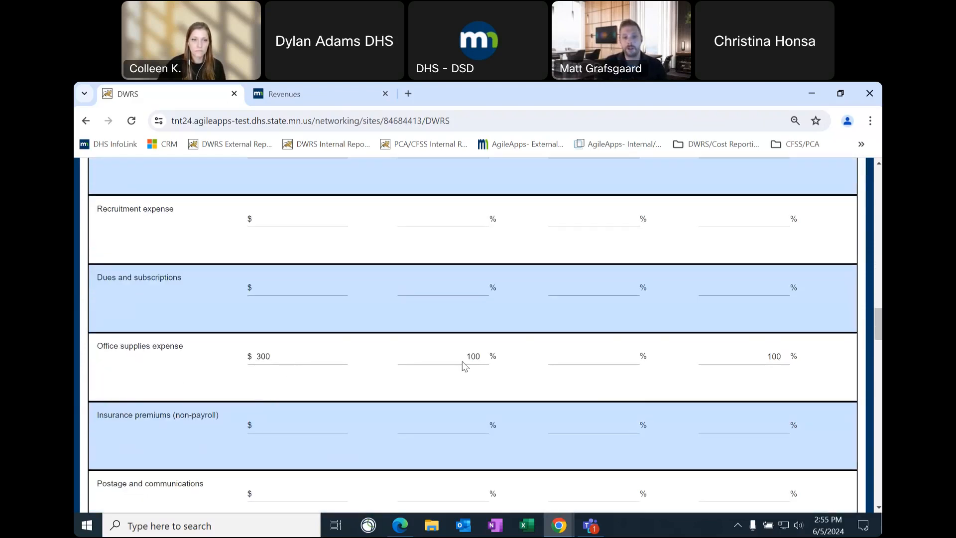
Examine the remaining cost rows, including entertainment costs, and the program general and administrative expenses such as software and telecommunications
scroll(452, 374, "down", 5)
scroll(452, 369, "down", 4)
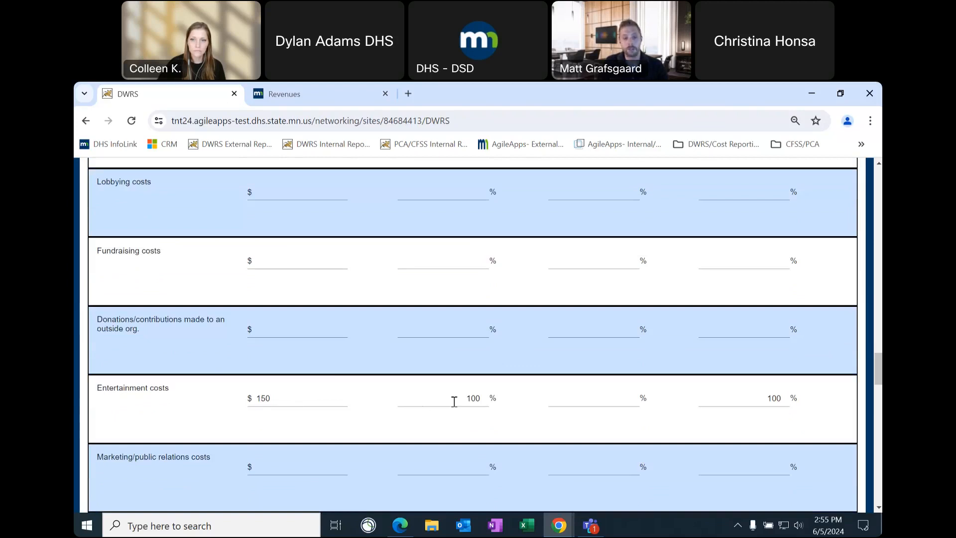
scroll(456, 405, "down", 5)
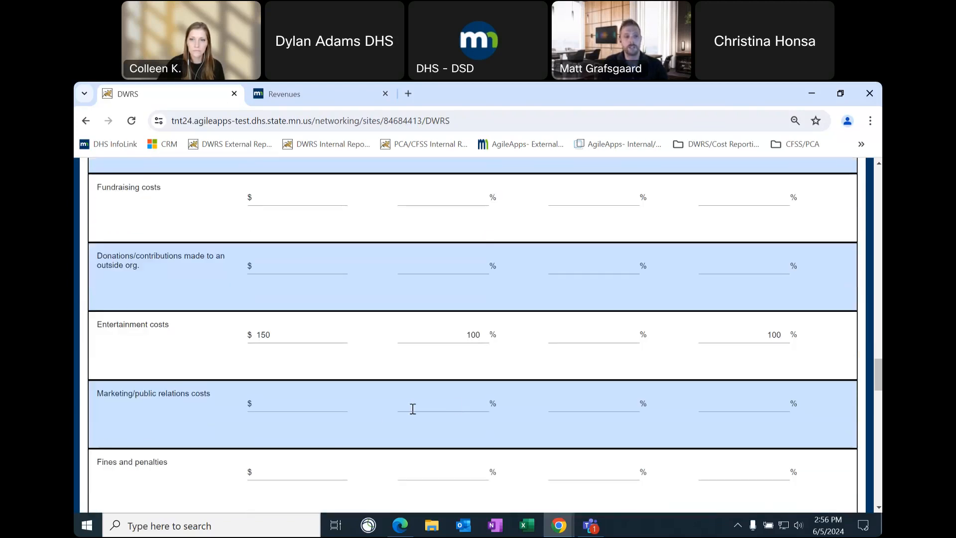
scroll(373, 417, "down", 1)
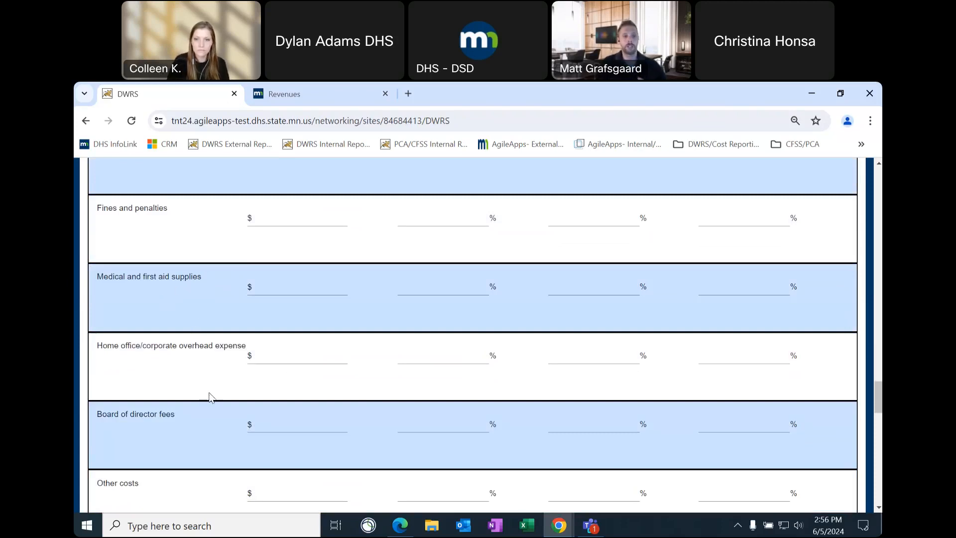
scroll(219, 387, "down", 2)
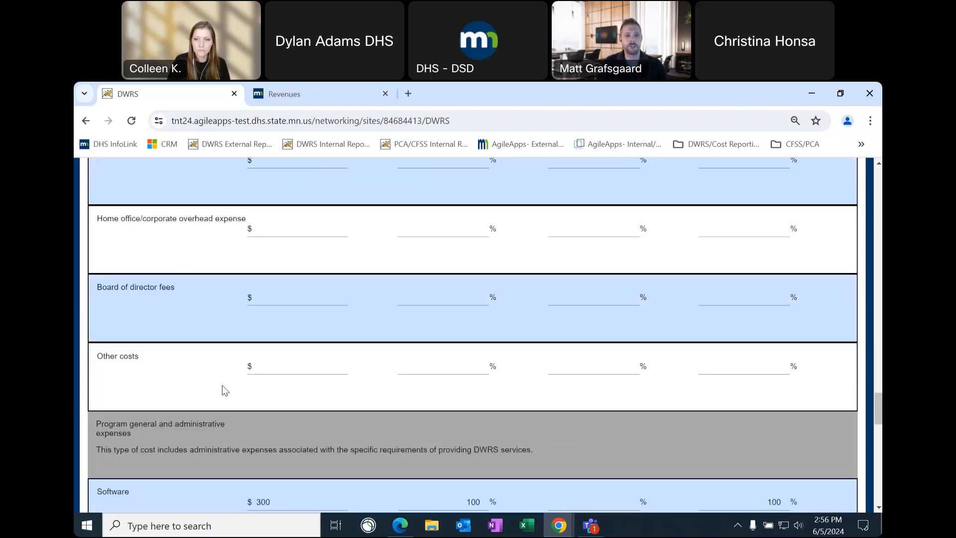
scroll(375, 360, "down", 1)
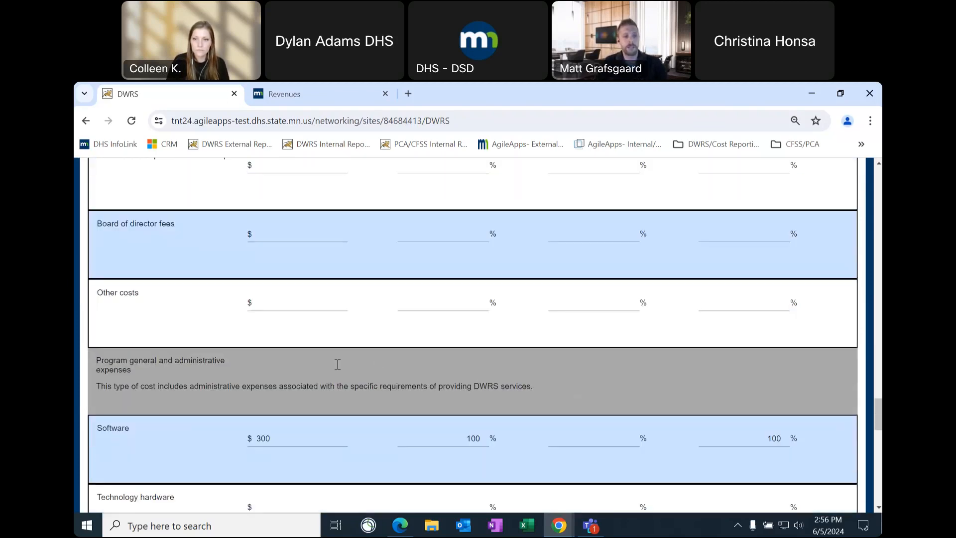
scroll(319, 362, "down", 1)
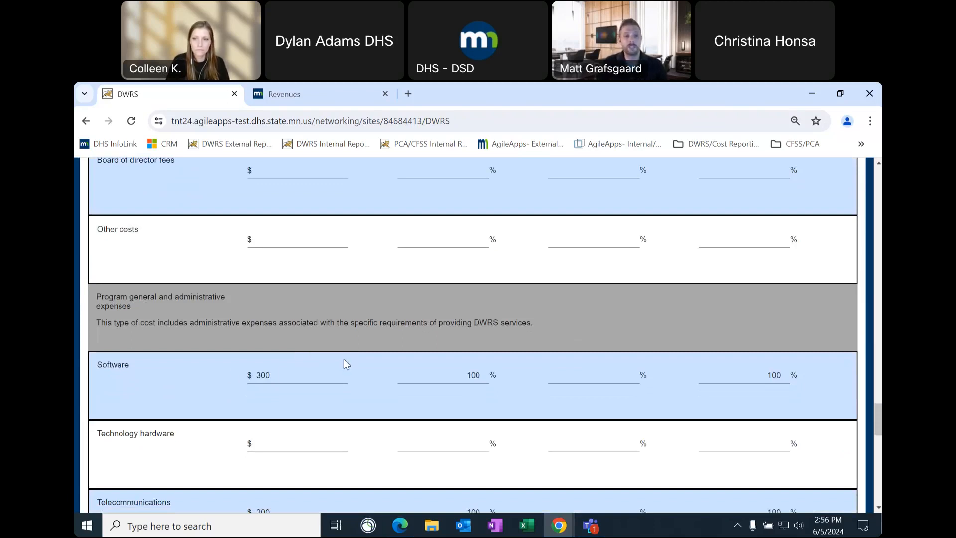
scroll(288, 363, "down", 2)
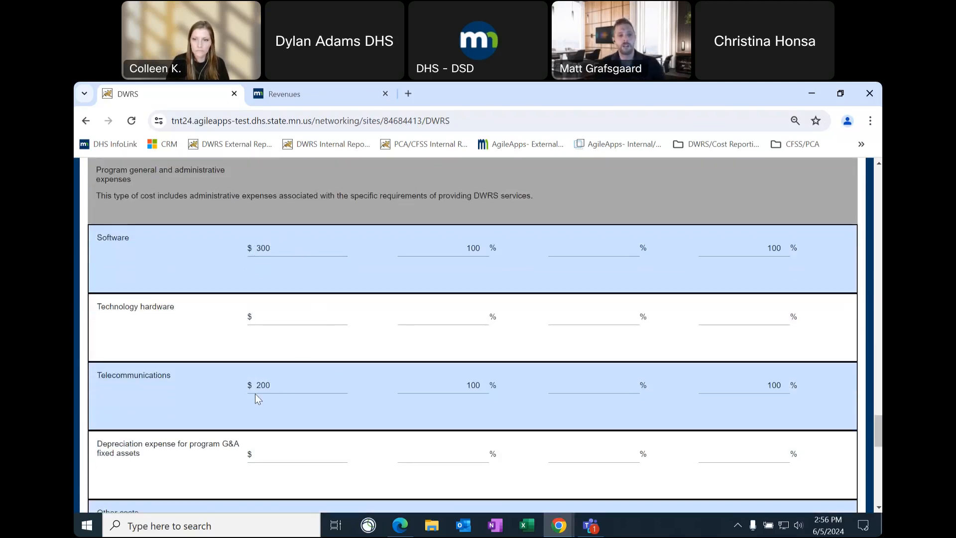
scroll(317, 387, "down", 3)
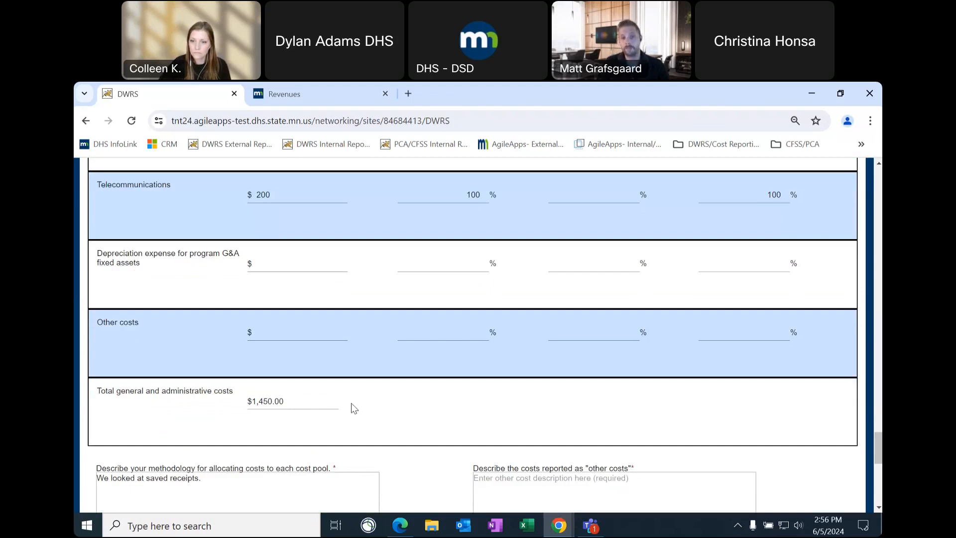
Check the total costs and allocation methodology, then save the general and administrative section and continue to the Direct care workers questionnaire
scroll(363, 402, "up", 1)
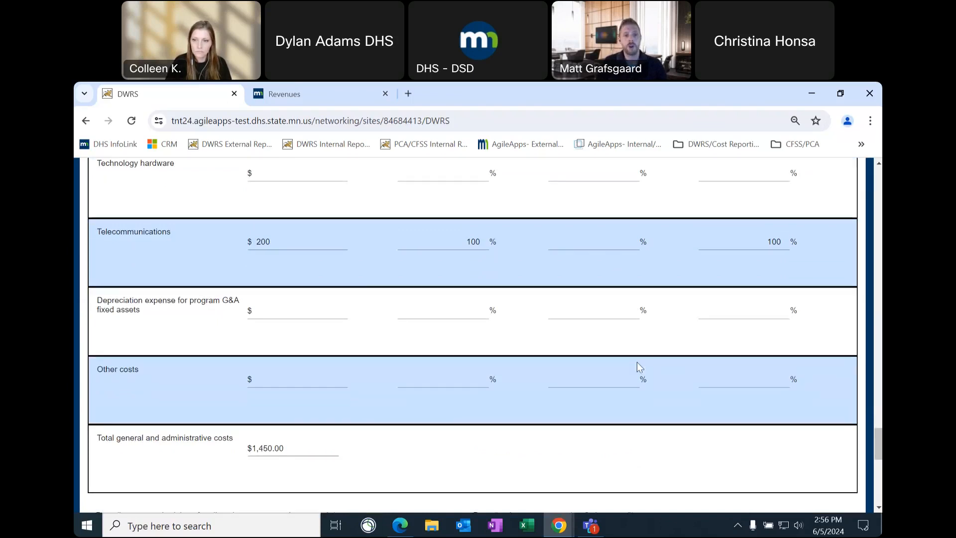
scroll(637, 363, "down", 1)
scroll(467, 404, "down", 2)
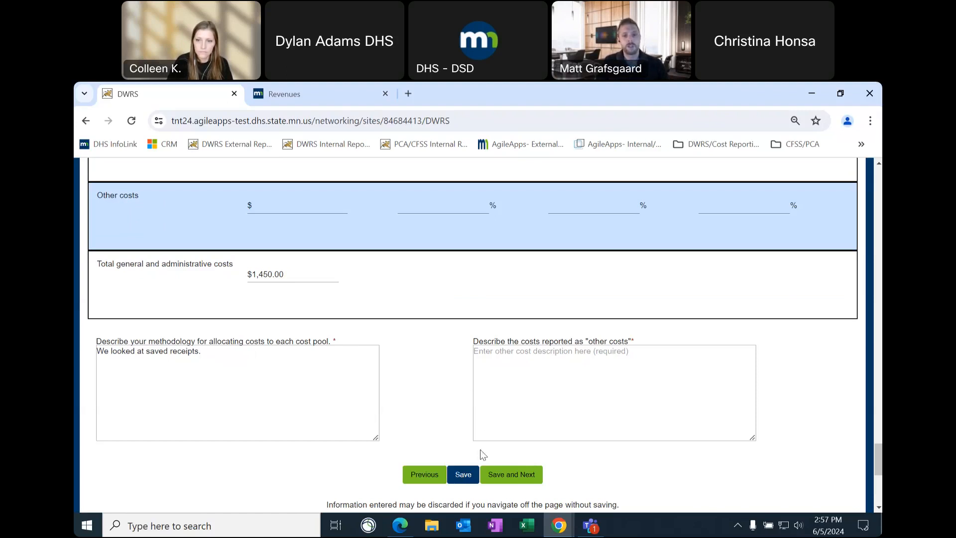
left_click(499, 475)
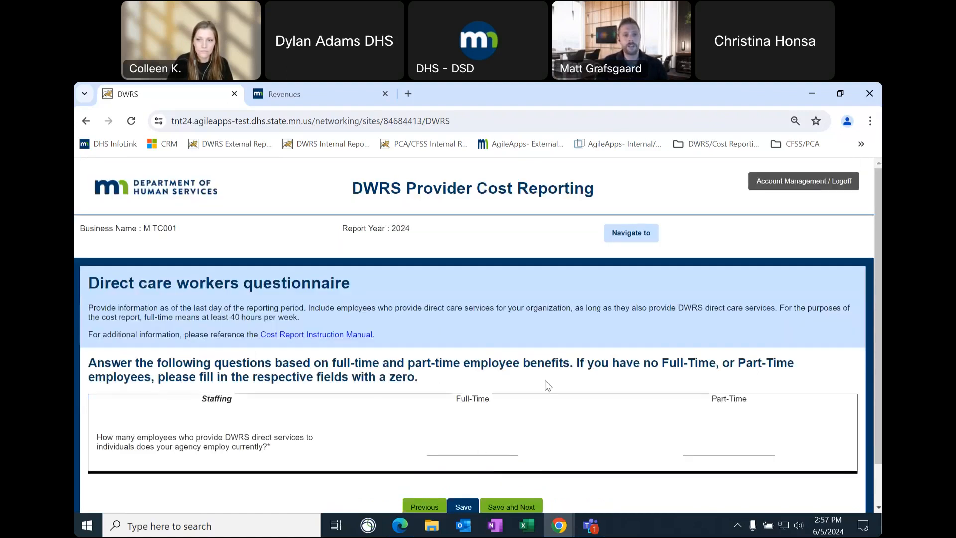
Enter 1 full-time and 0 part-time employees providing DWRS direct services in the staffing question
scroll(563, 293, "down", 2)
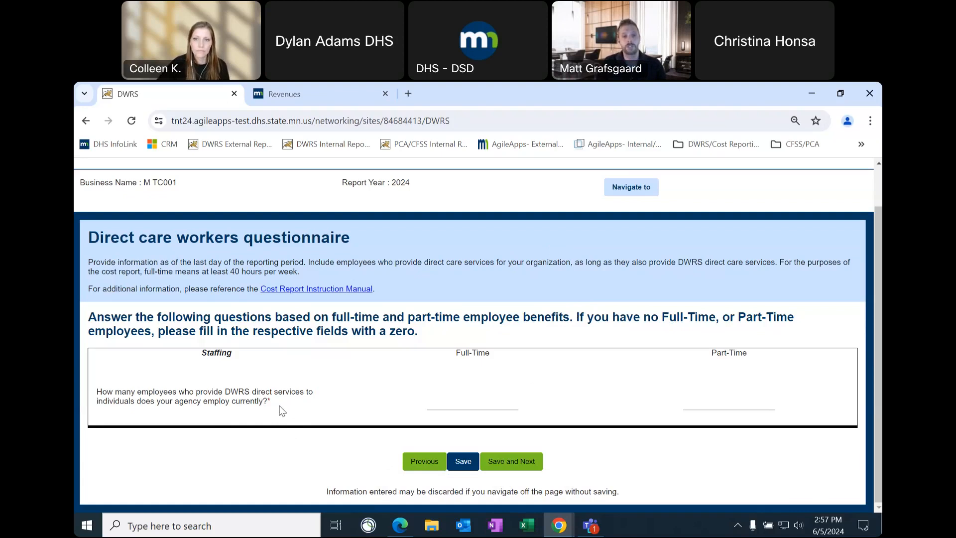
left_click(465, 405)
type("1")
left_click(566, 408)
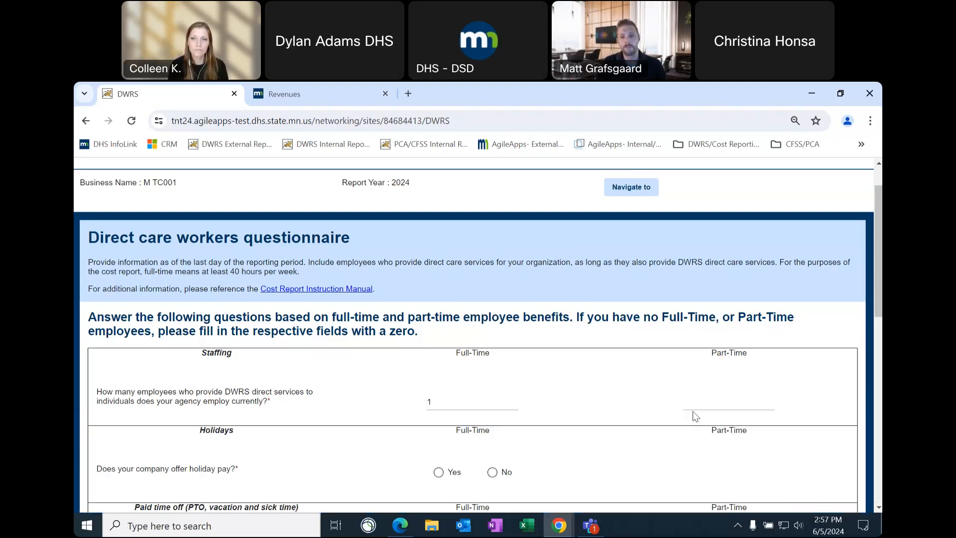
left_click(747, 403)
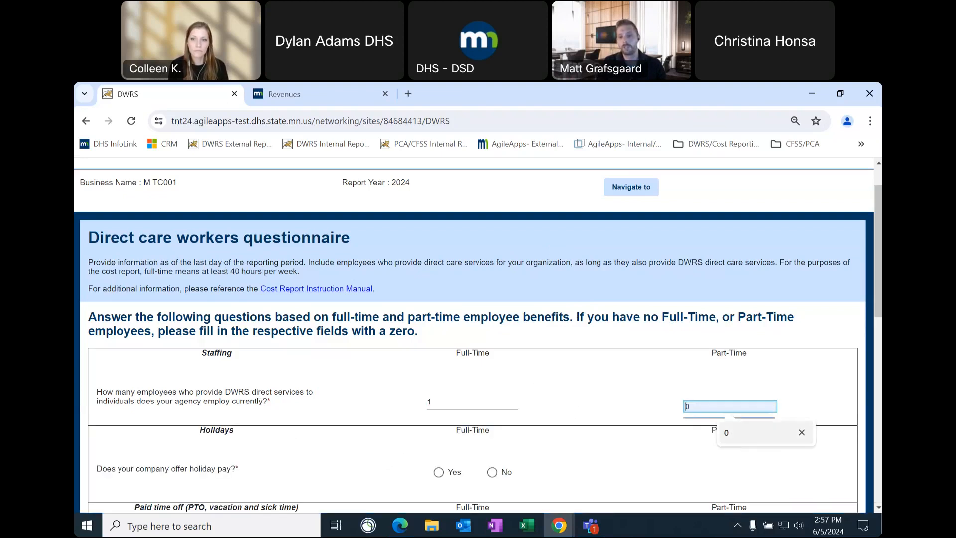
type("0")
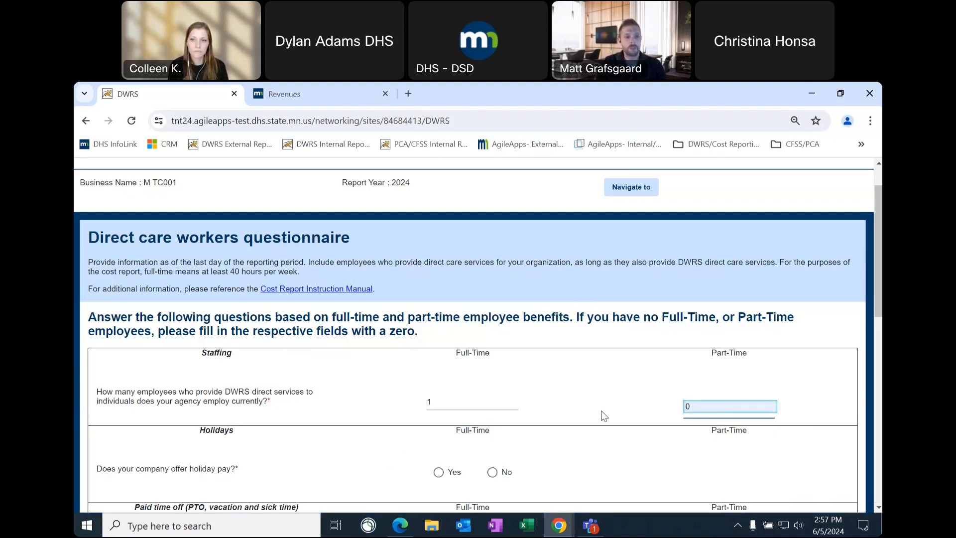
Answer No to offering holiday pay, paid time off, health insurance and any other benefits
scroll(602, 412, "down", 2)
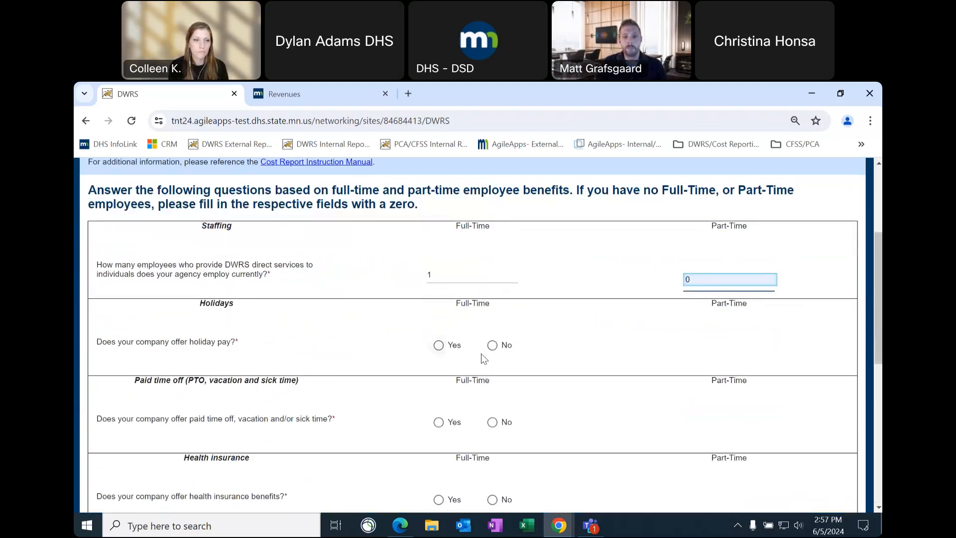
left_click(490, 348)
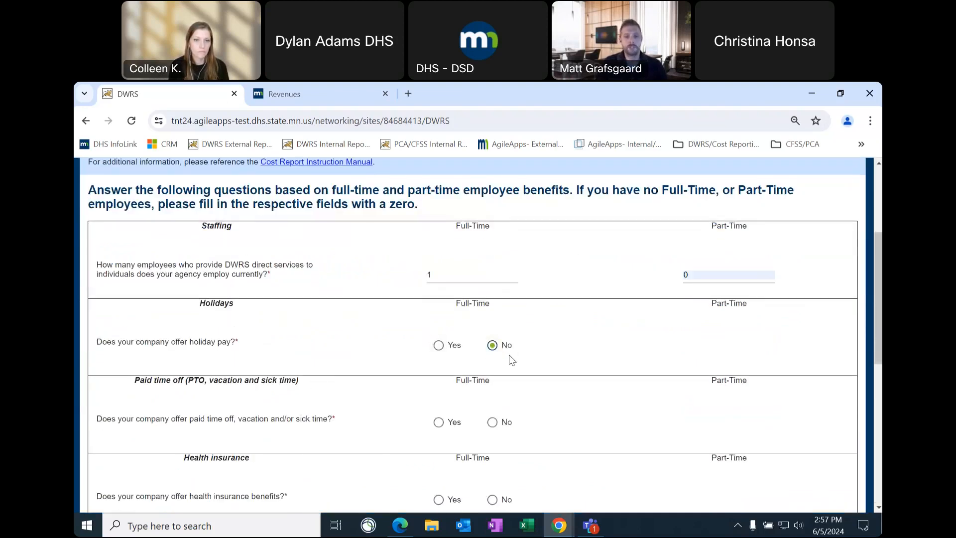
scroll(625, 348, "down", 1)
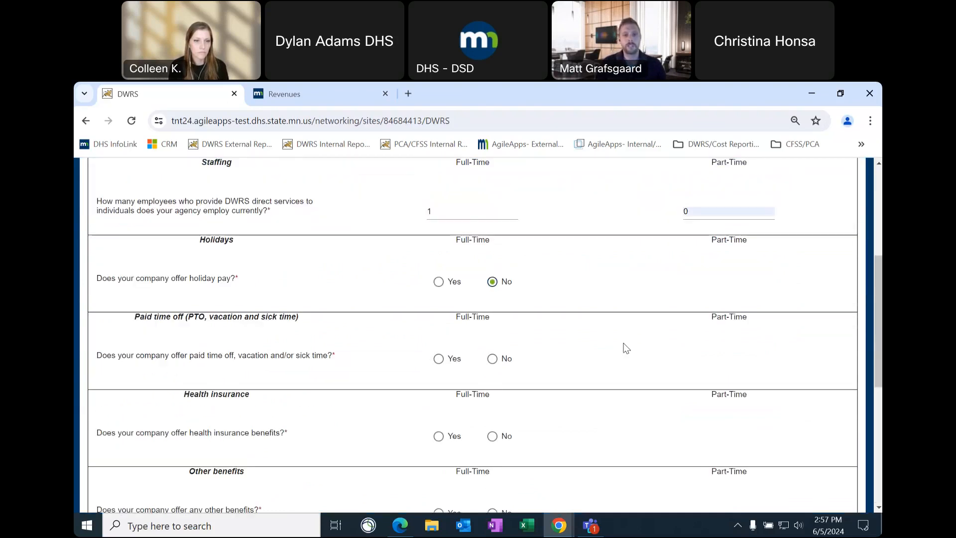
left_click(492, 359)
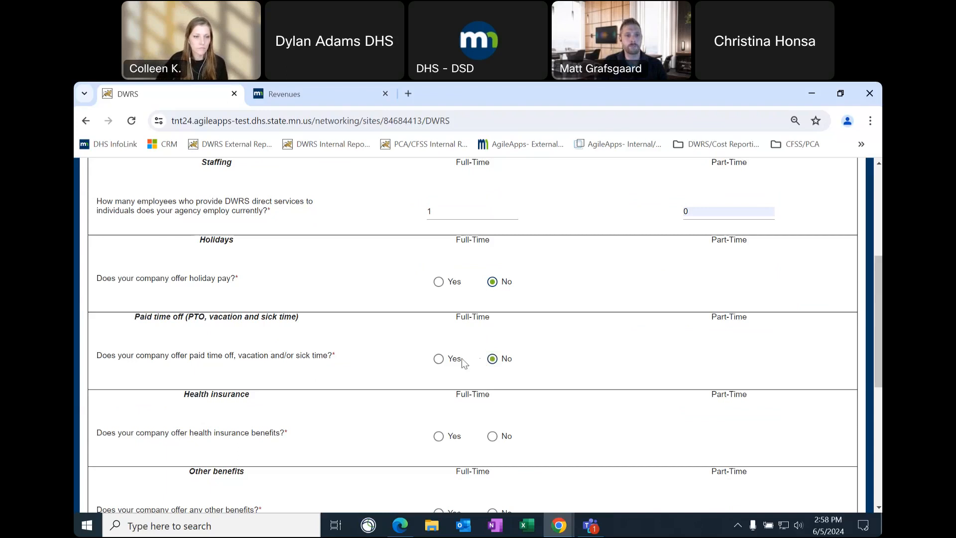
scroll(518, 371, "down", 1)
left_click(492, 373)
scroll(583, 361, "down", 1)
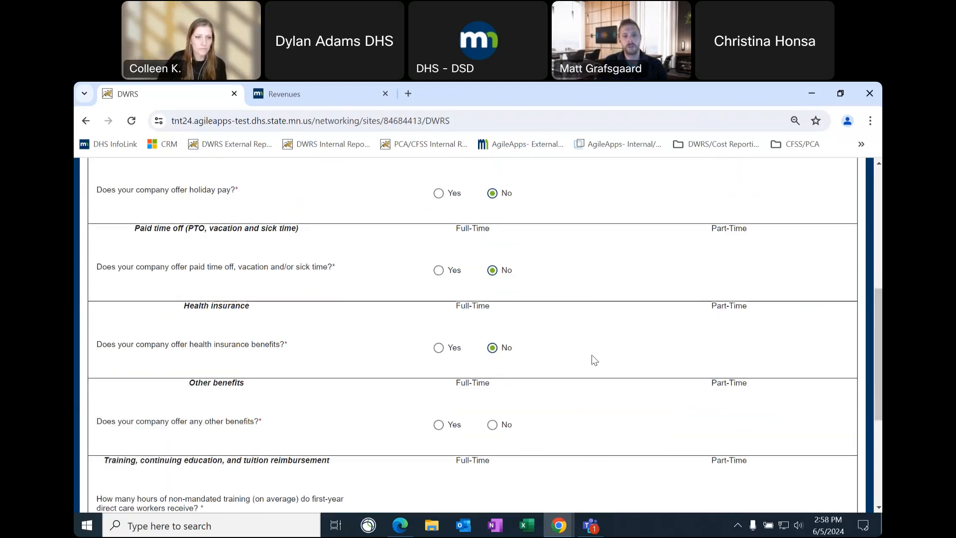
scroll(595, 360, "down", 1)
left_click(493, 387)
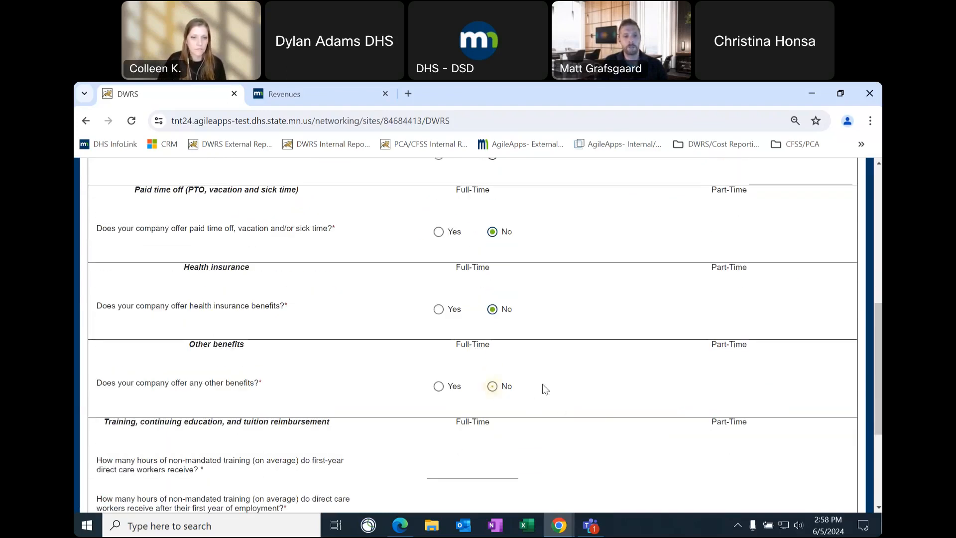
Set the average non-mandated training hours to 10 for first-year direct care workers and 5 after their first year of employment
scroll(553, 390, "down", 2)
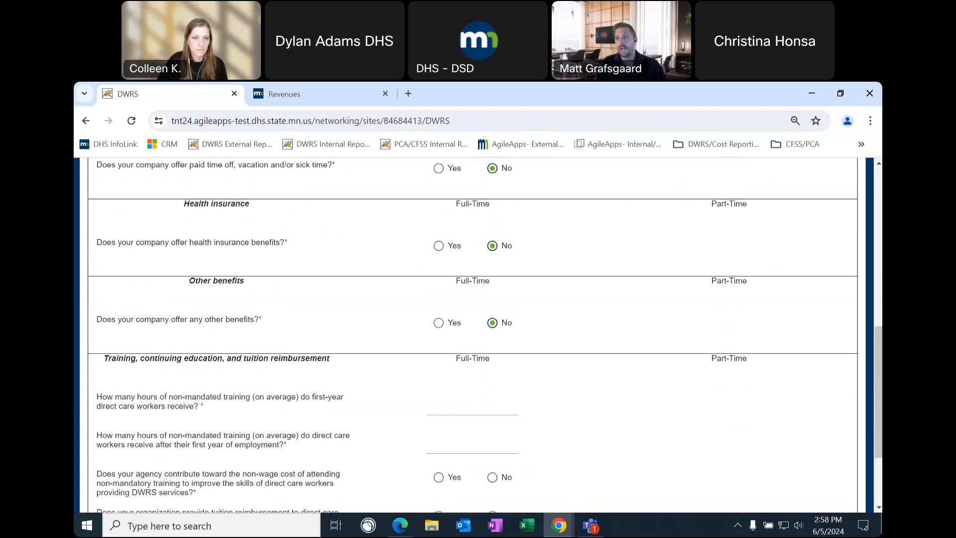
left_click(475, 410)
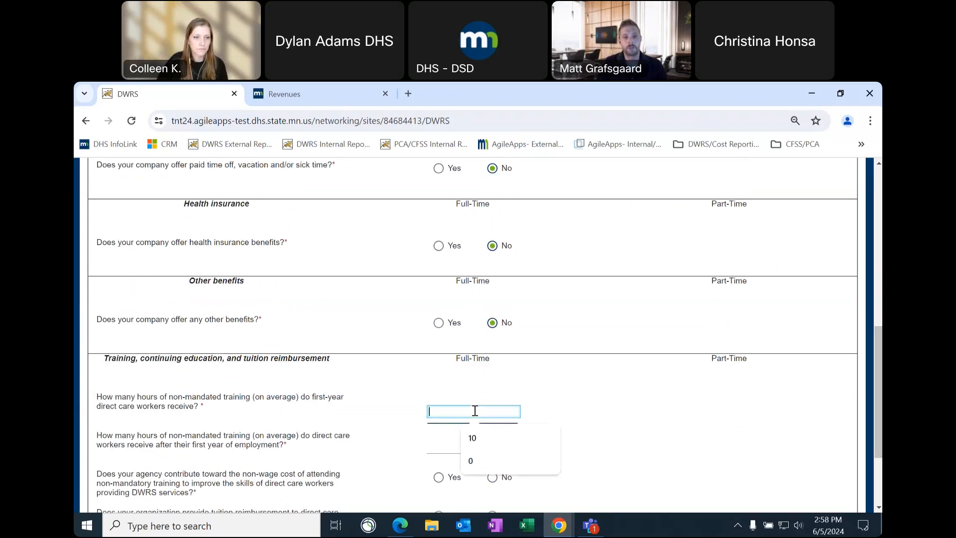
left_click(478, 438)
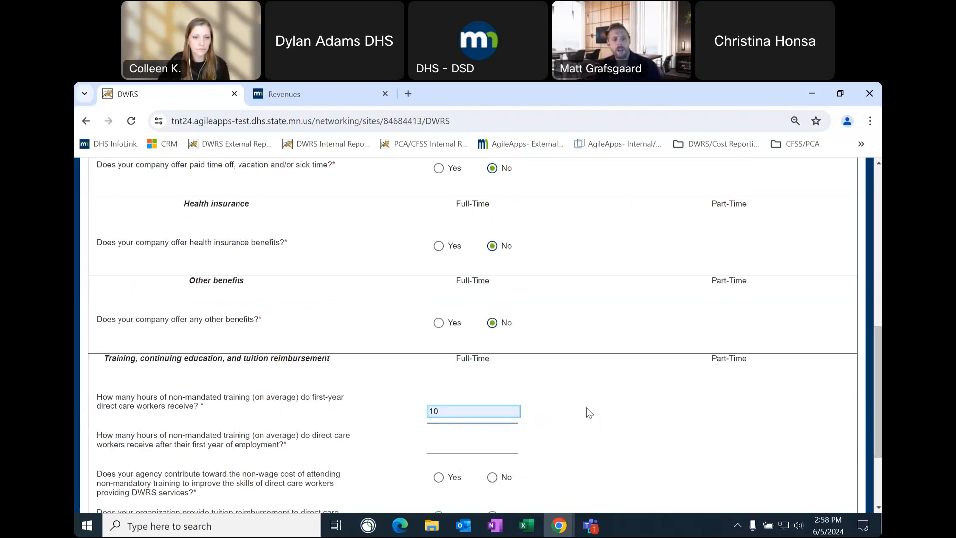
left_click(481, 441)
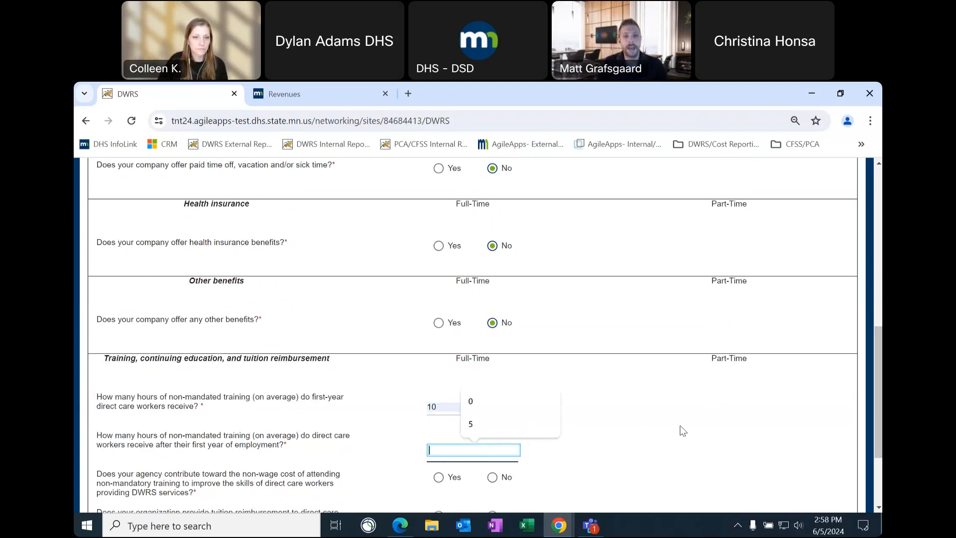
left_click(474, 424)
scroll(638, 420, "down", 1)
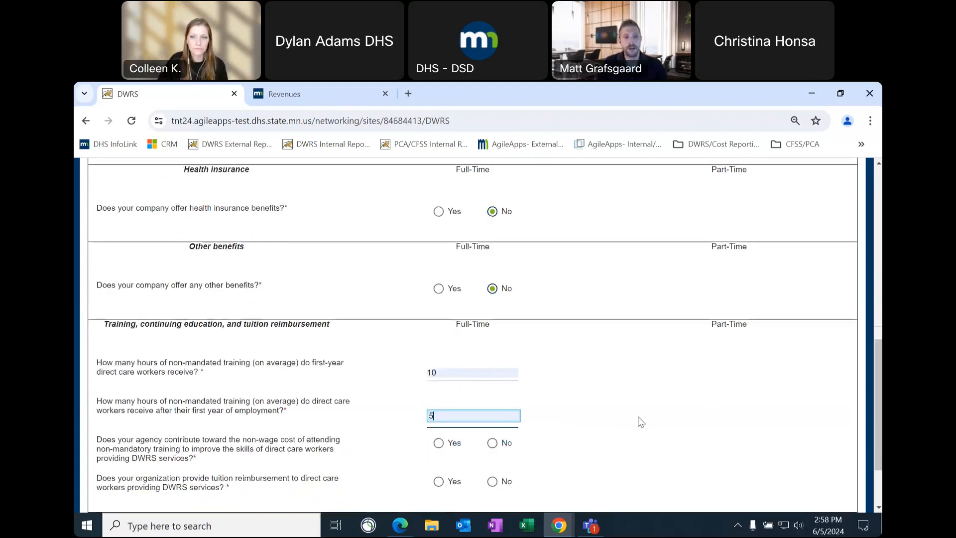
left_click(648, 396)
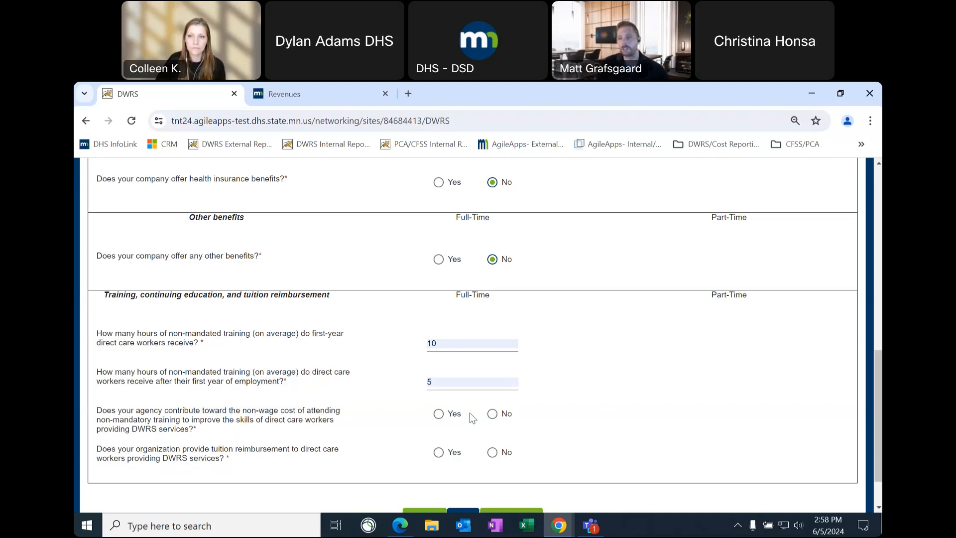
Answer Yes to contributing toward non-wage training costs and No to tuition reimbursement, then review and save the questionnaire
left_click(438, 416)
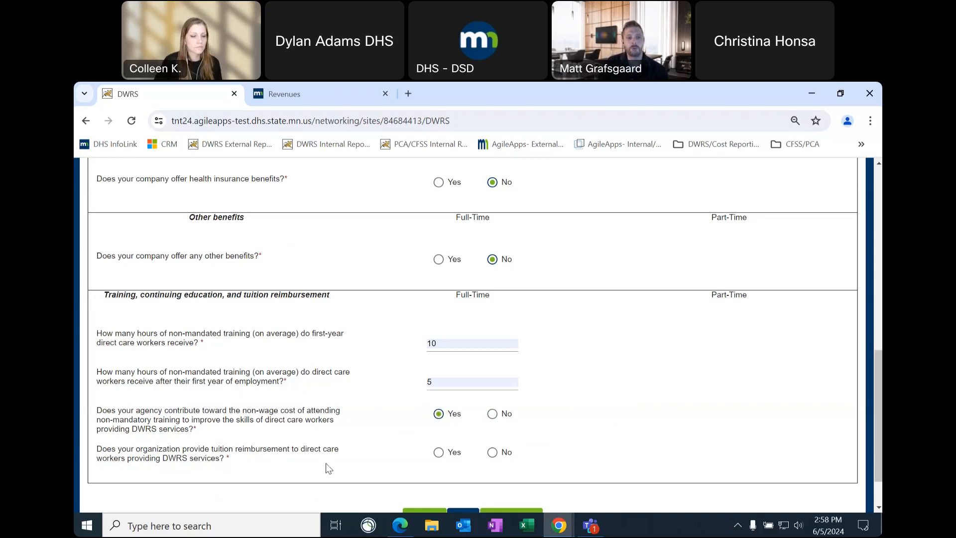
left_click(493, 453)
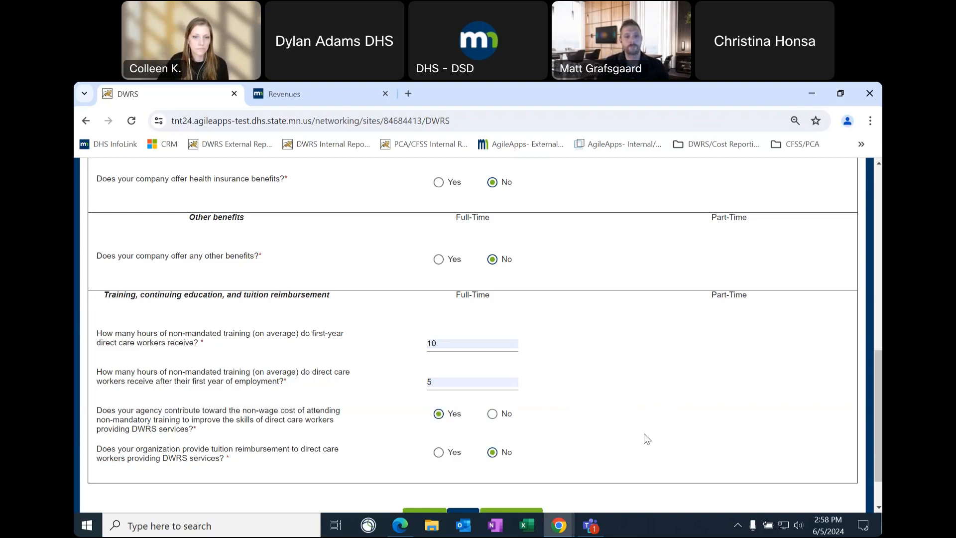
scroll(647, 435, "up", 8)
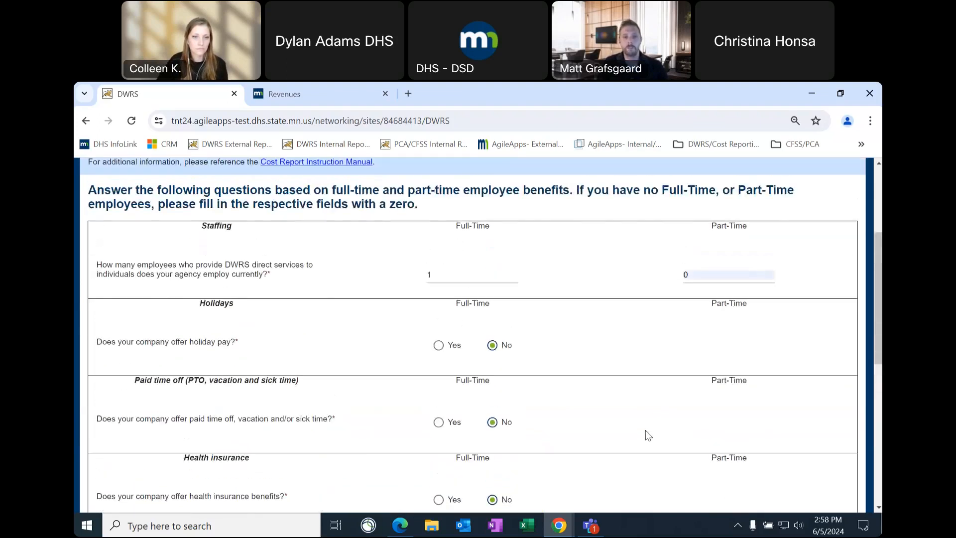
scroll(647, 436, "down", 10)
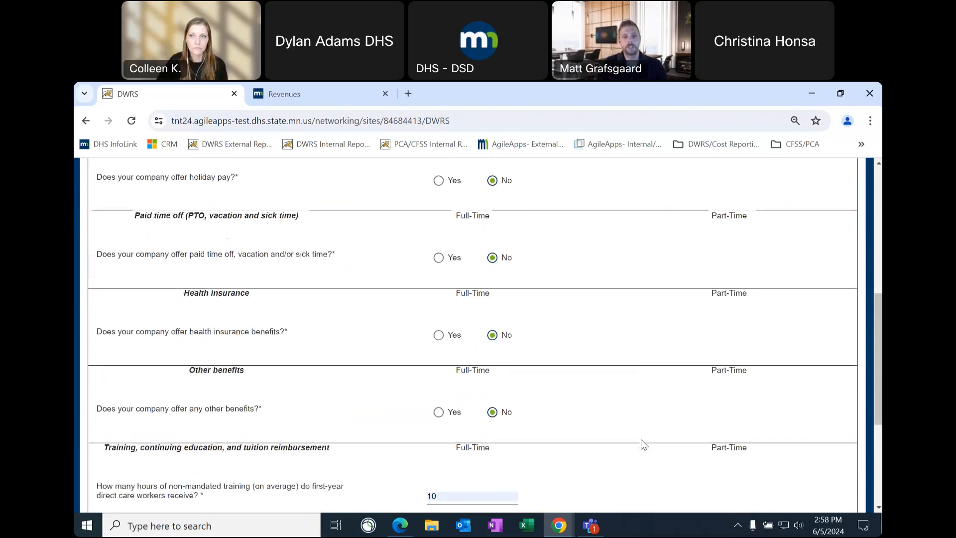
left_click(517, 463)
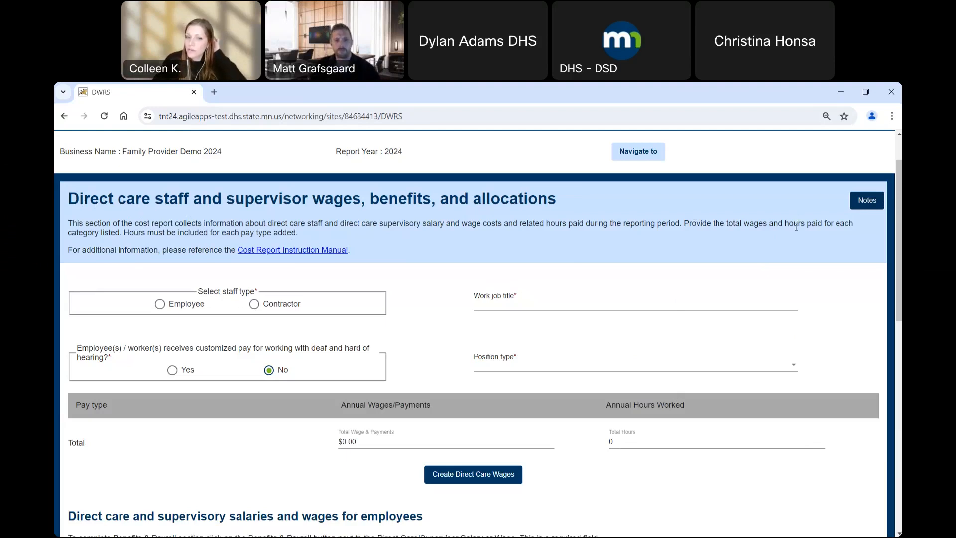
View the notes for the direct care staff and supervisor wages section, then close them without saving
left_click(868, 205)
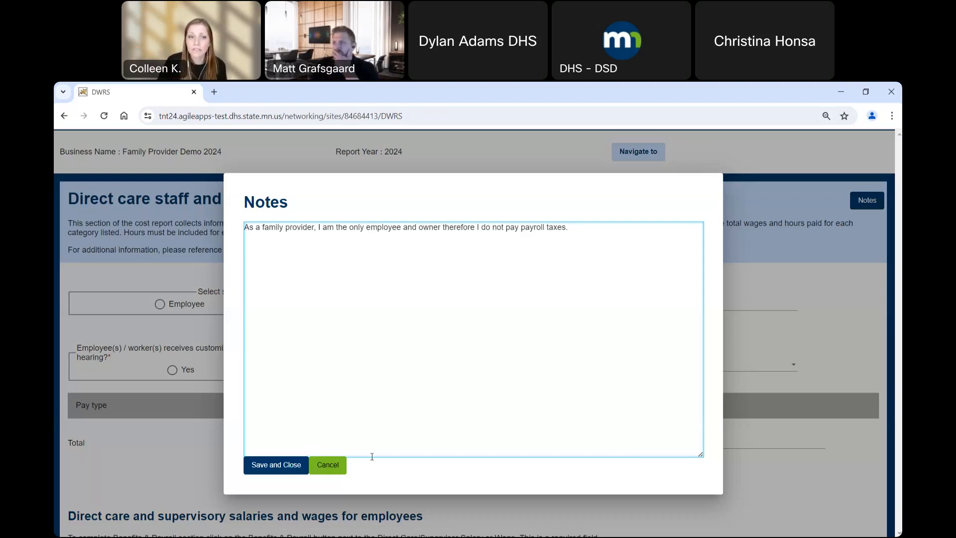
left_click(331, 464)
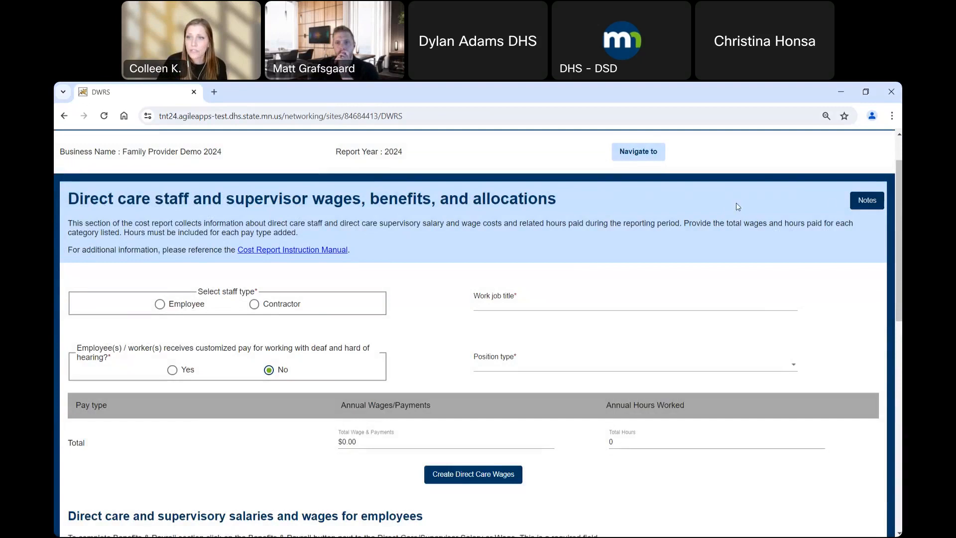
key("ctrl")
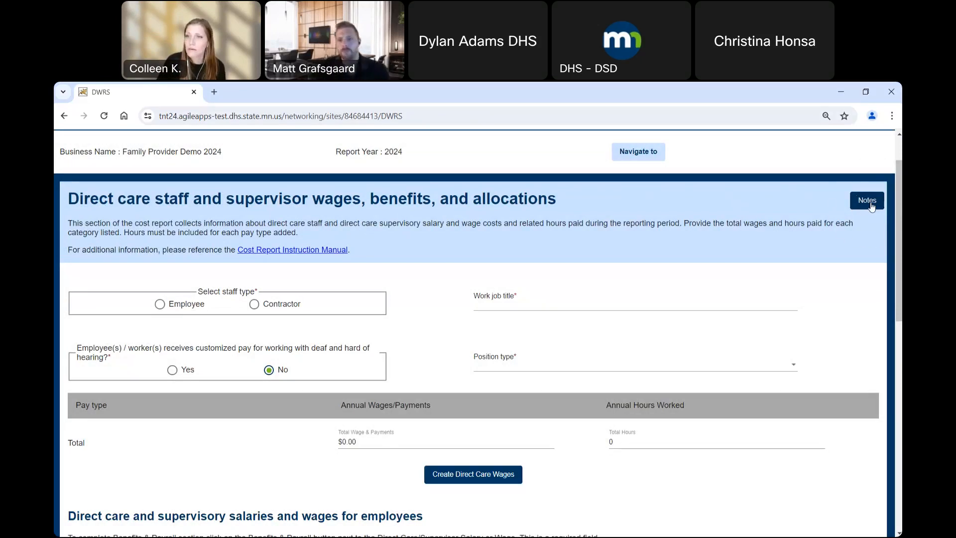
Go to the Cost Report Summary and calculate it so it reflects recent changes
left_click(644, 158)
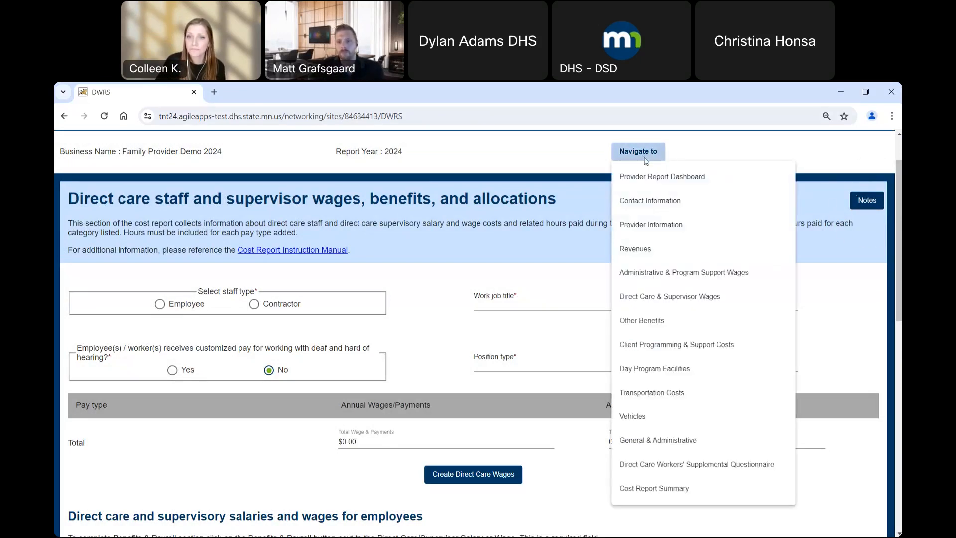
left_click(683, 490)
left_click(644, 208)
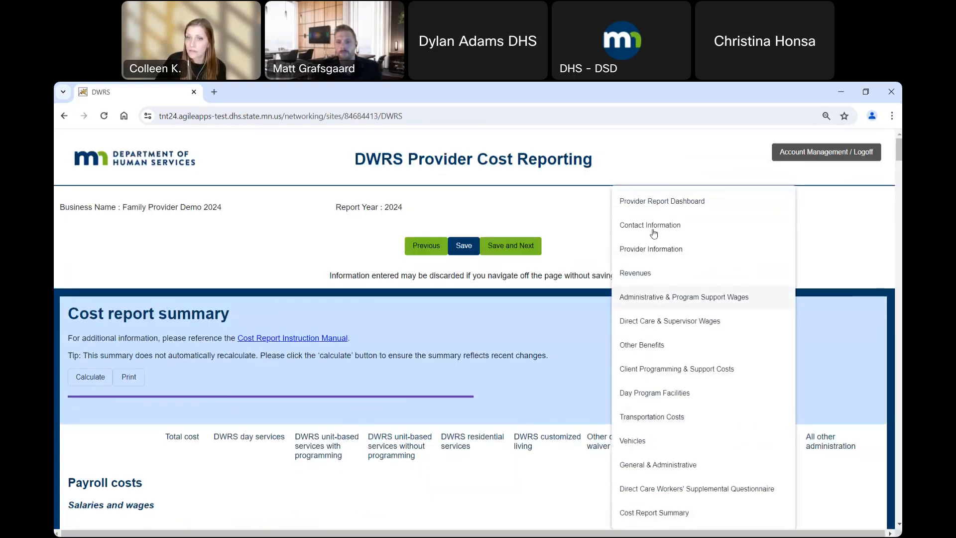
left_click(684, 514)
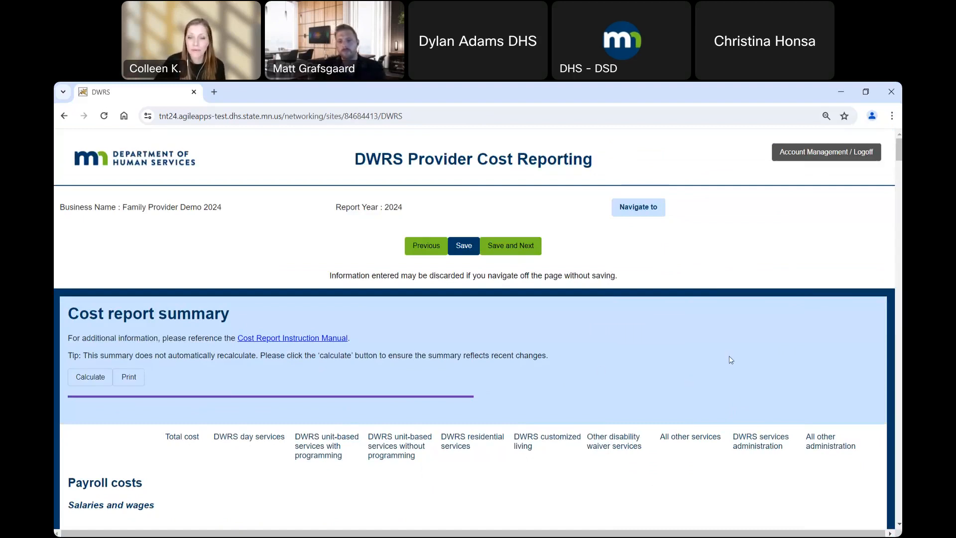
left_click(96, 380)
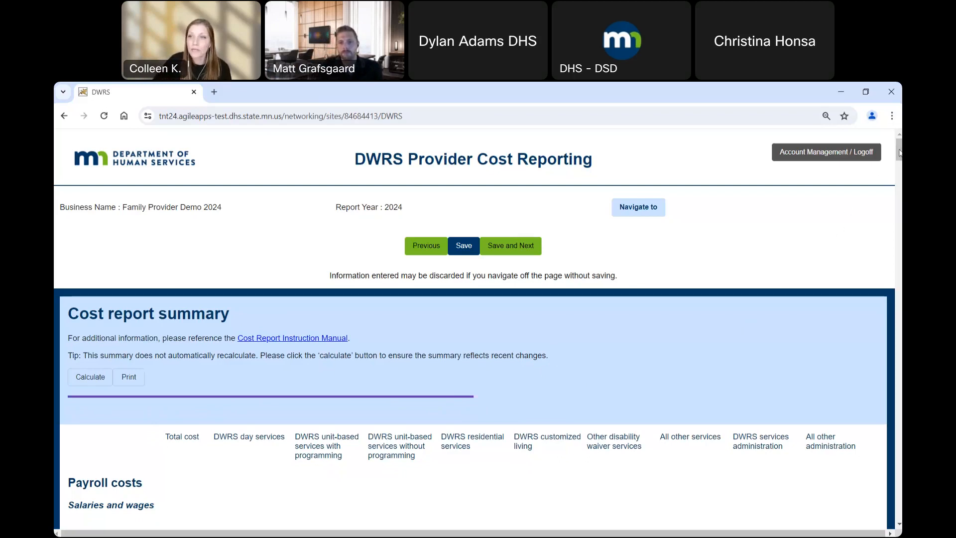
Examine the summary's salaries and wages by service category and the grand total of all costs
scroll(898, 159, "down", 5)
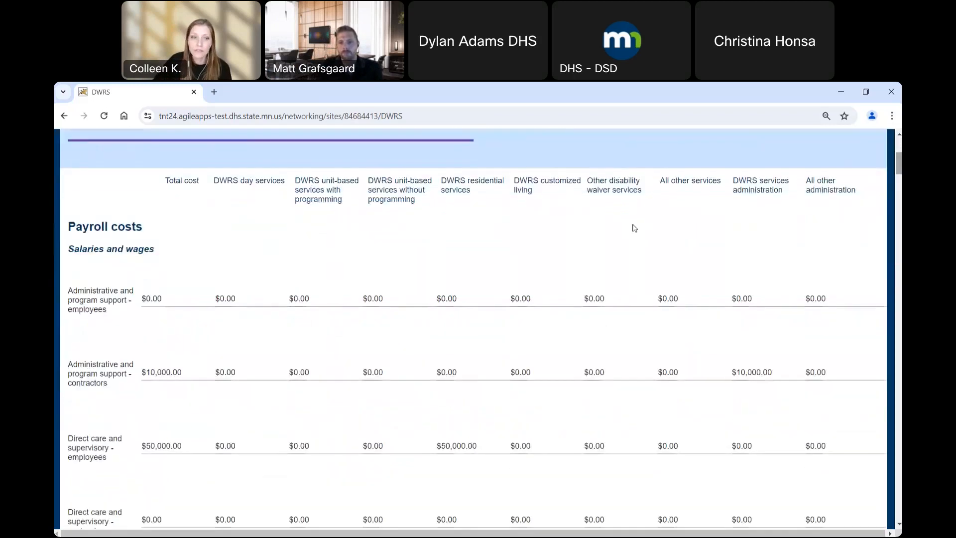
left_click(149, 374)
left_click_drag(189, 447, 134, 451)
left_click(223, 495)
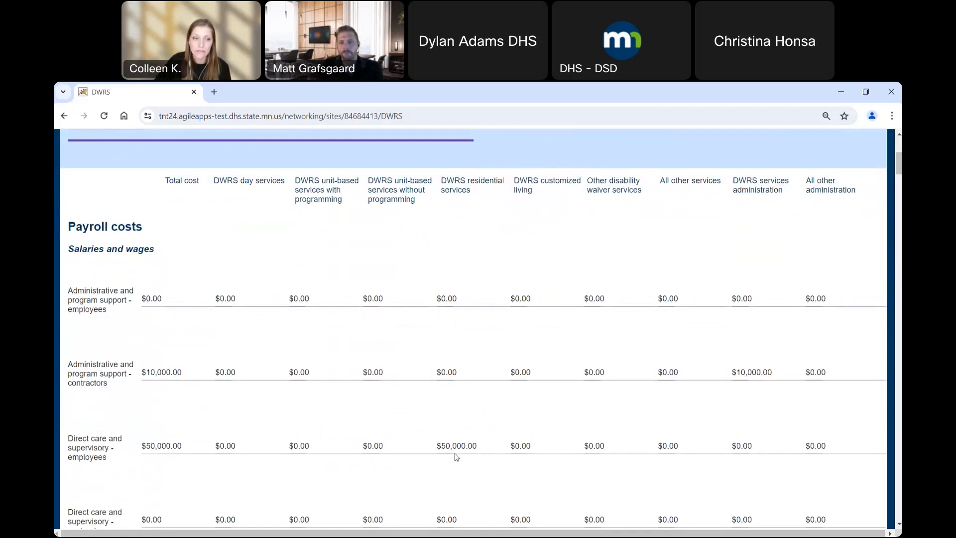
scroll(141, 253, "down", 3)
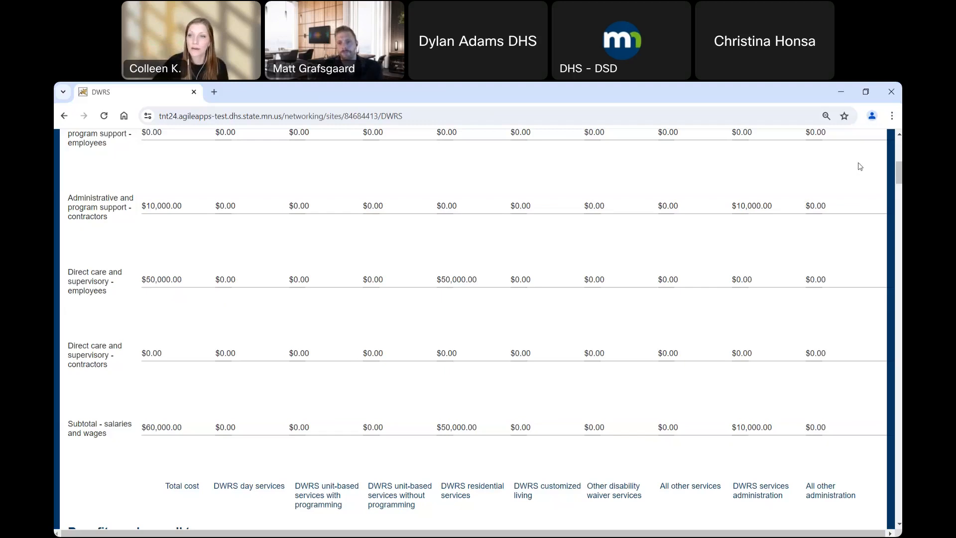
left_click_drag(899, 174, 898, 504)
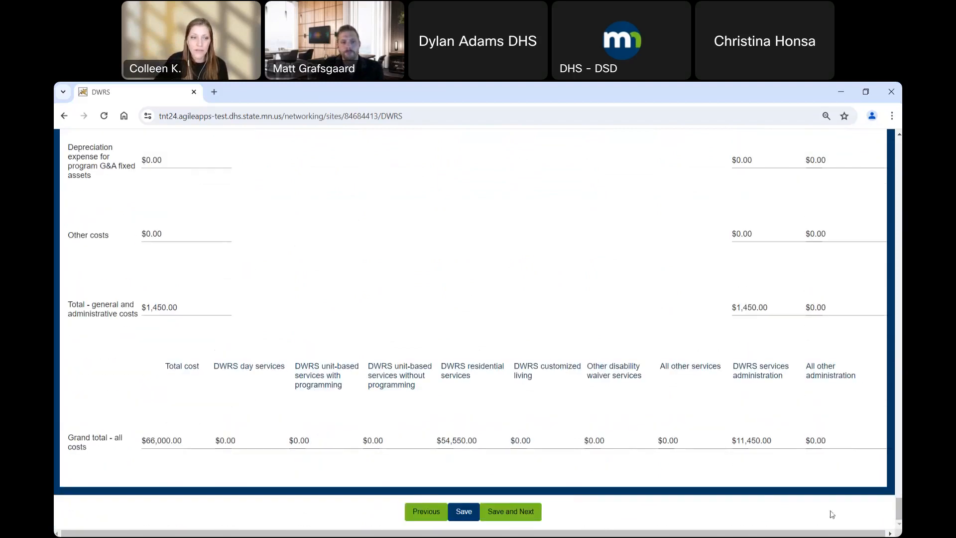
left_click_drag(70, 436, 122, 453)
left_click(148, 464)
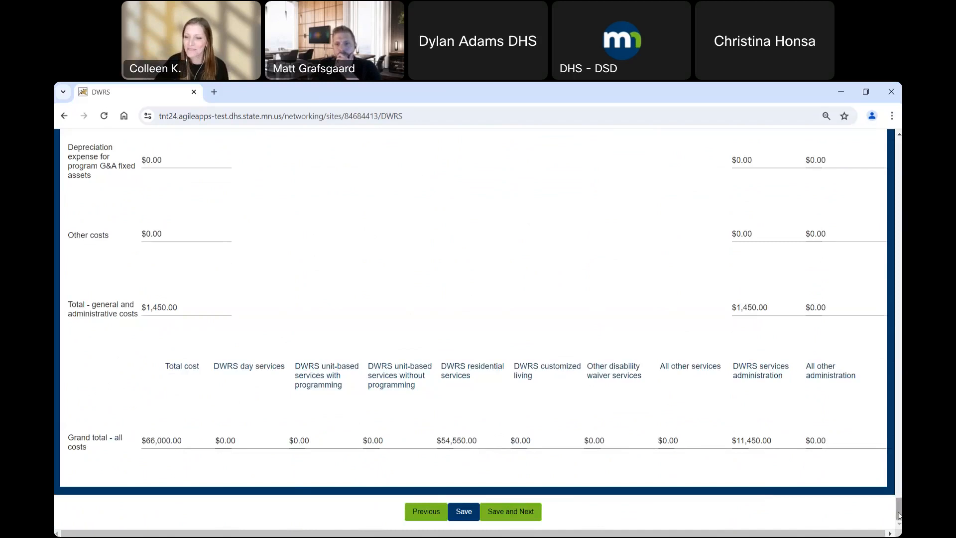
Save the summary and continue to Provider certification & attestation, then accept the certification disclaimer and check the signature and date
scroll(478, 277, "up", 20)
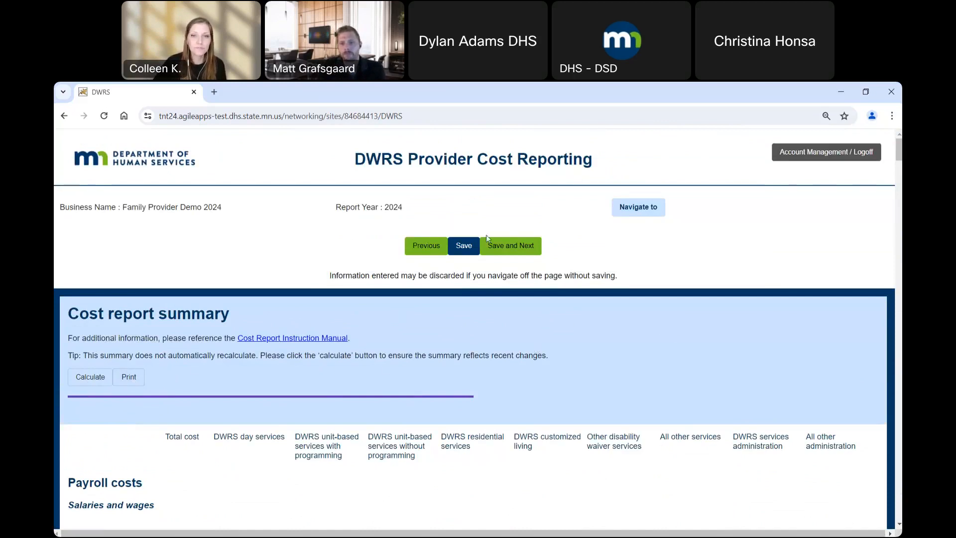
left_click(517, 246)
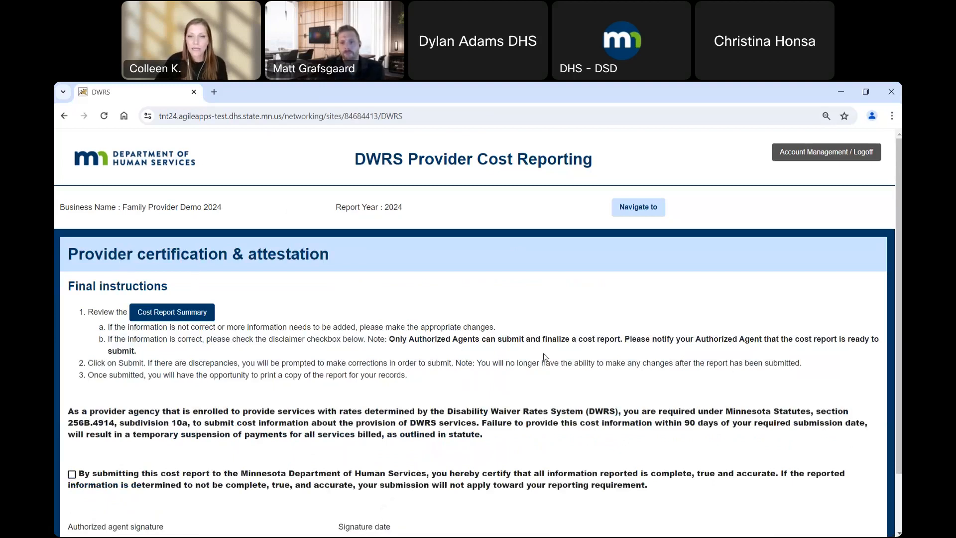
scroll(645, 405, "down", 2)
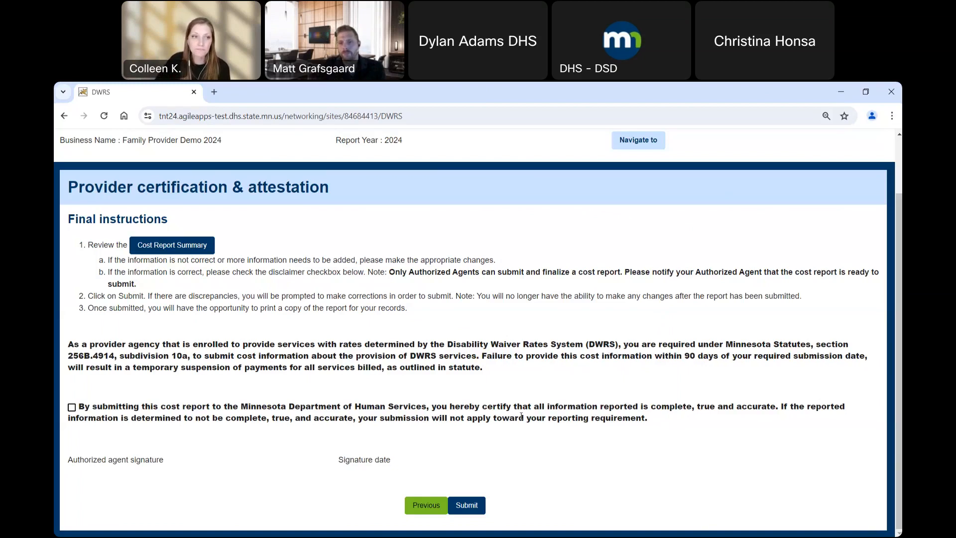
left_click(72, 407)
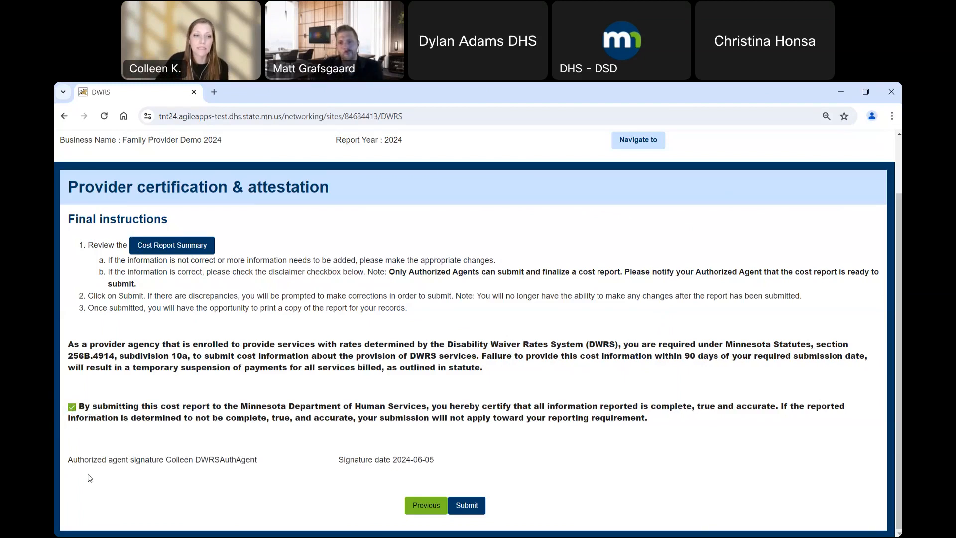
left_click_drag(436, 459, 65, 460)
left_click(524, 437)
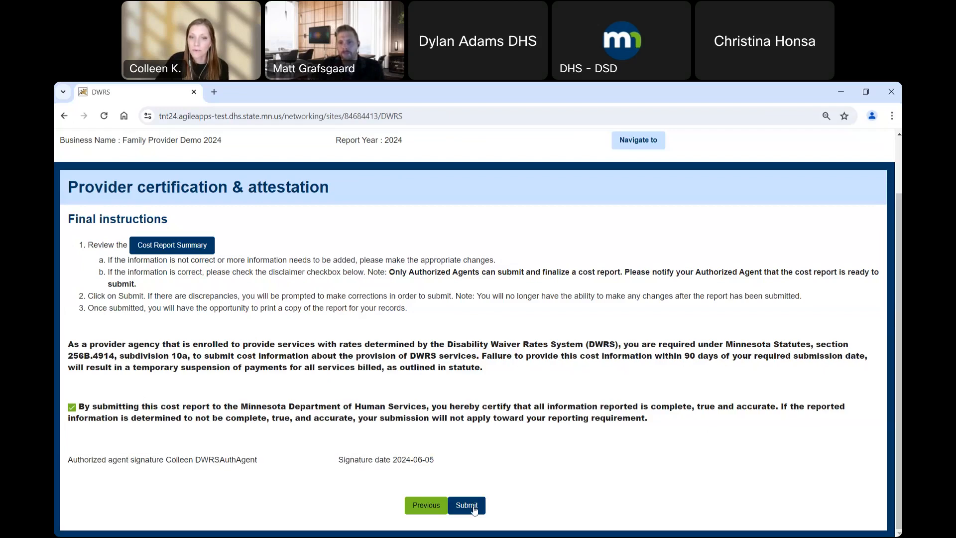
key("ctrl")
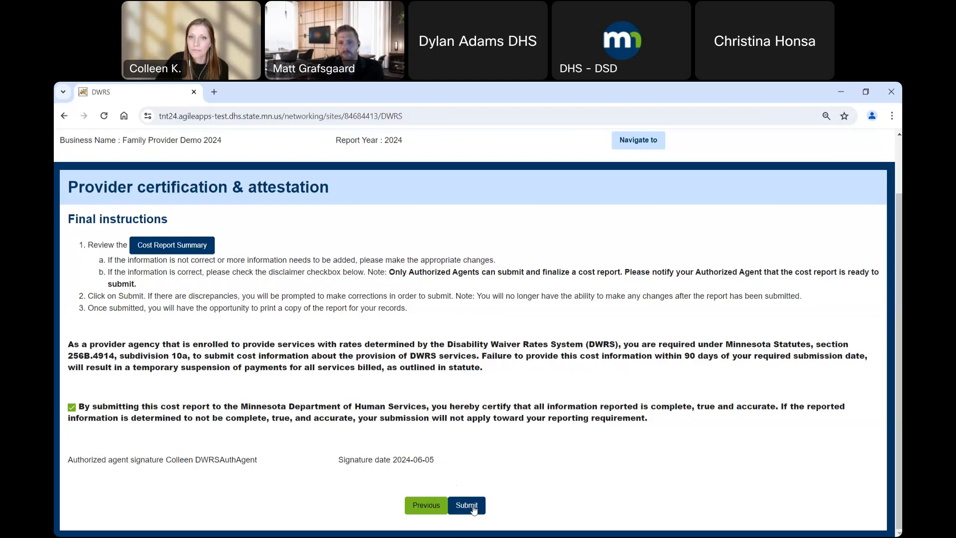